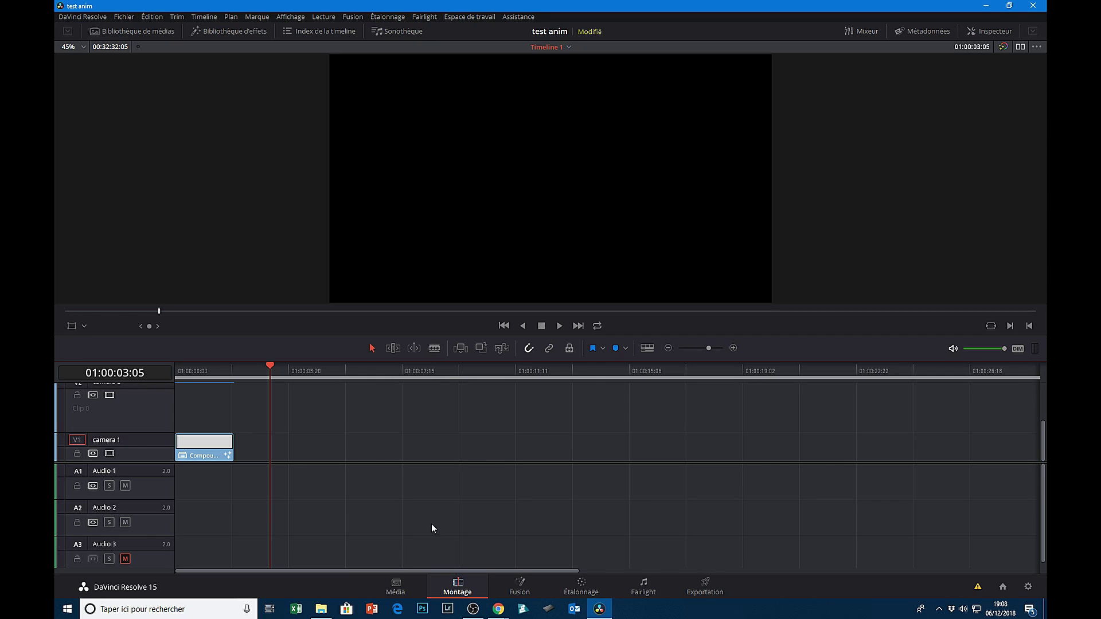
- Place a Solid Color generator clip on V1 after the existing clip
click(238, 32)
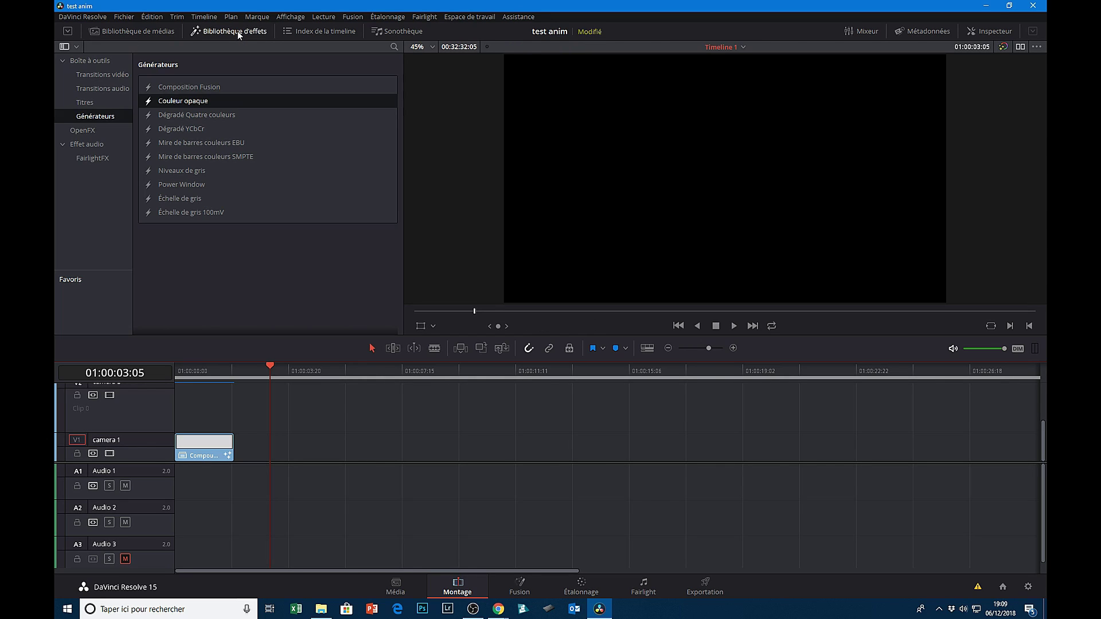
click(244, 98)
drag(244, 99, 273, 451)
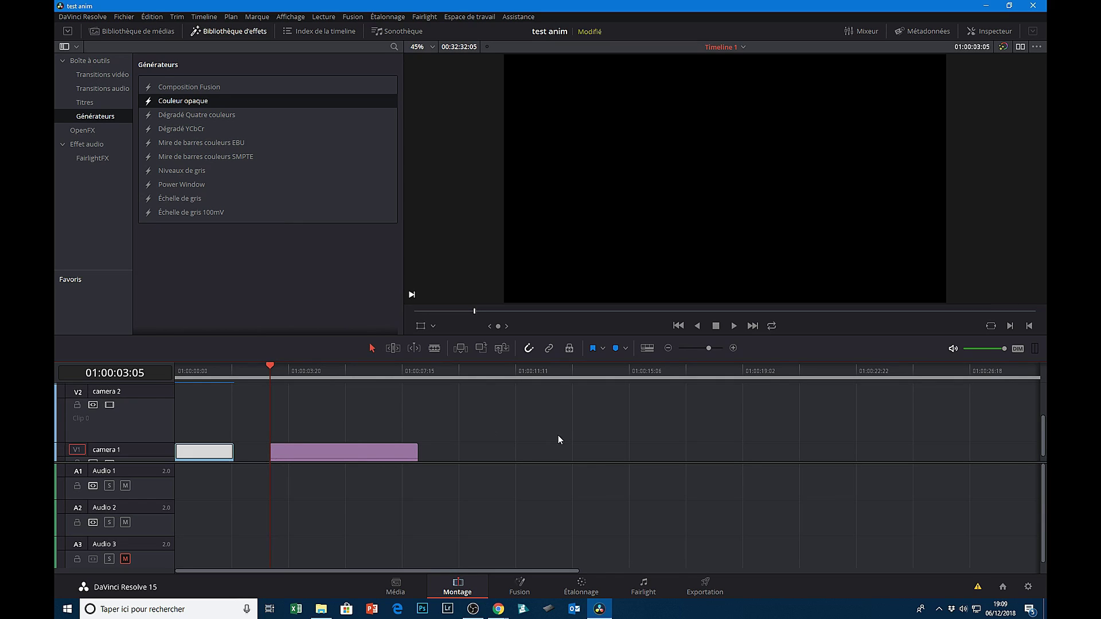
- Shorten the new solid colour clip on V1
click(362, 449)
click(980, 33)
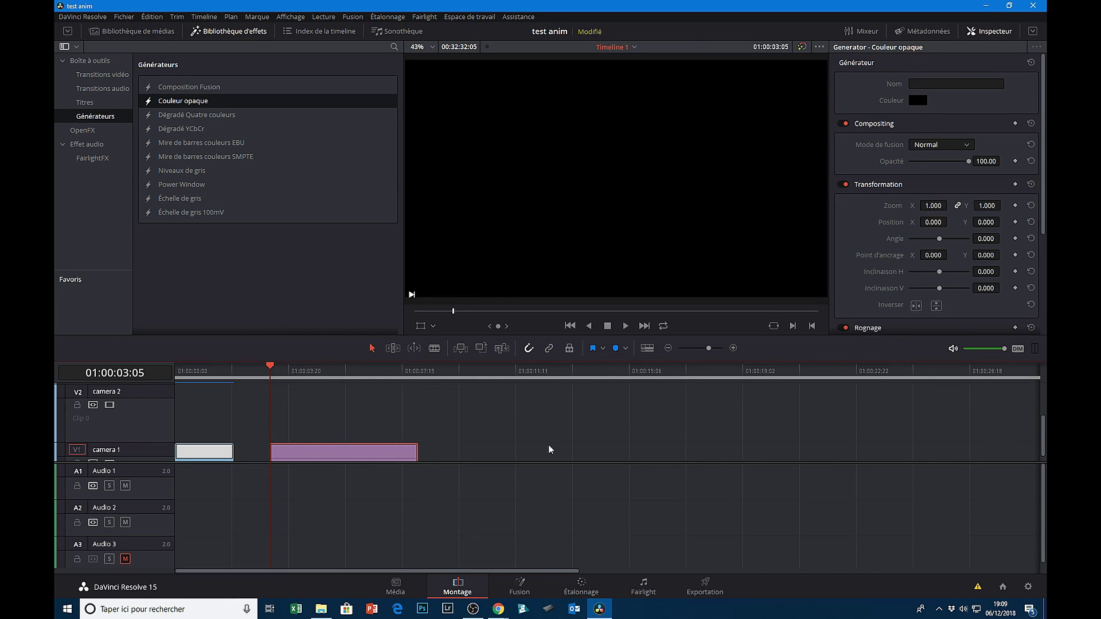
scroll(548, 449, down, 1)
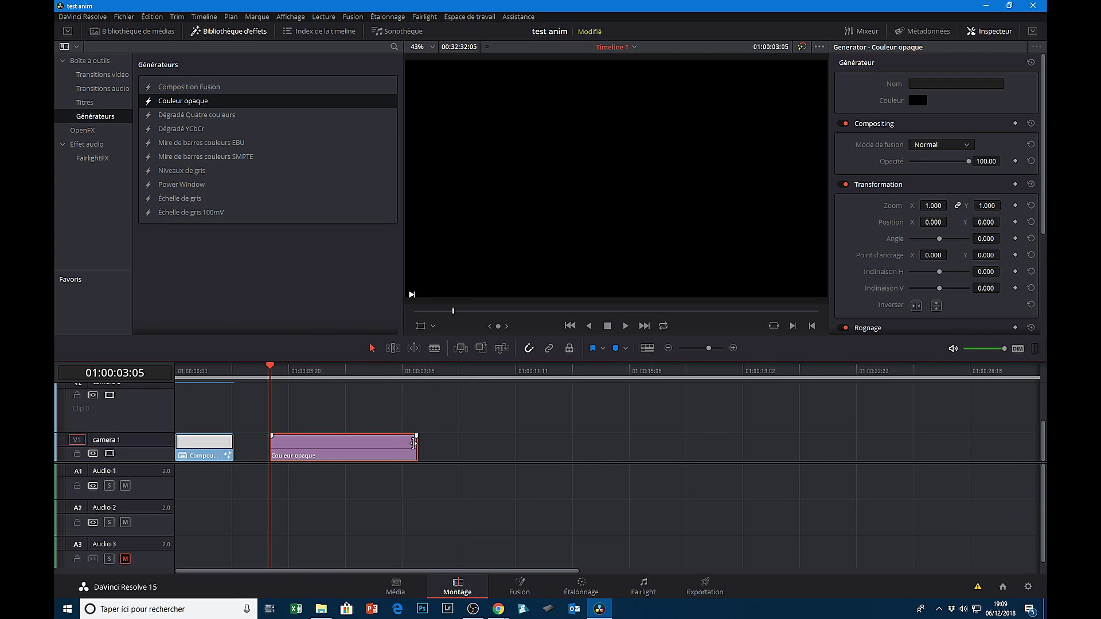
drag(414, 443, 328, 450)
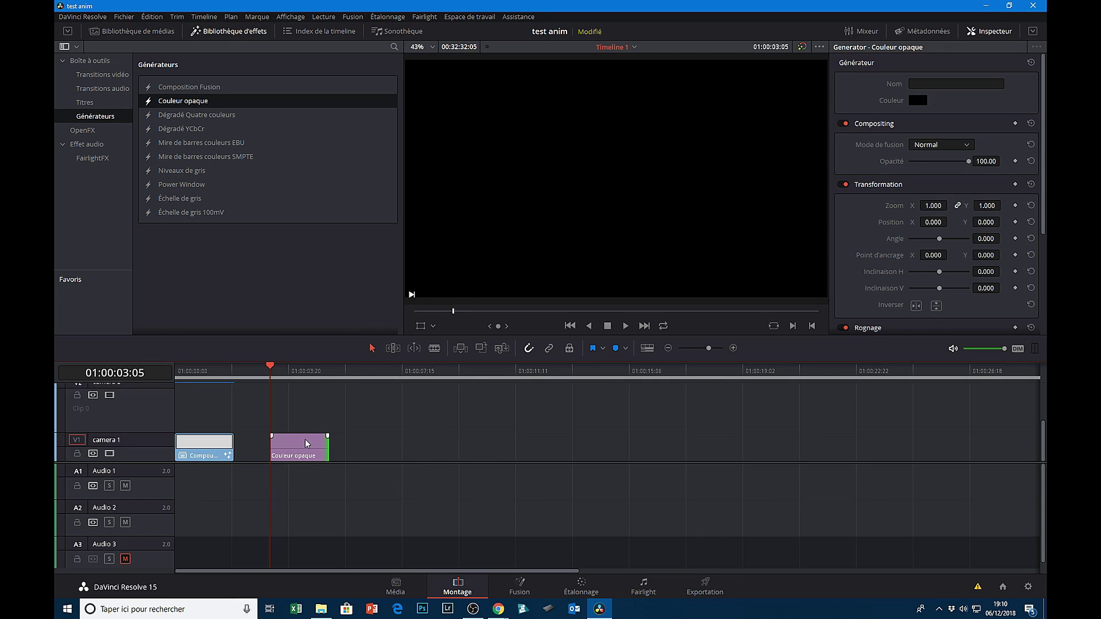
- Convert the solid colour clip into Compound Clip 3 and select it
right_click(307, 444)
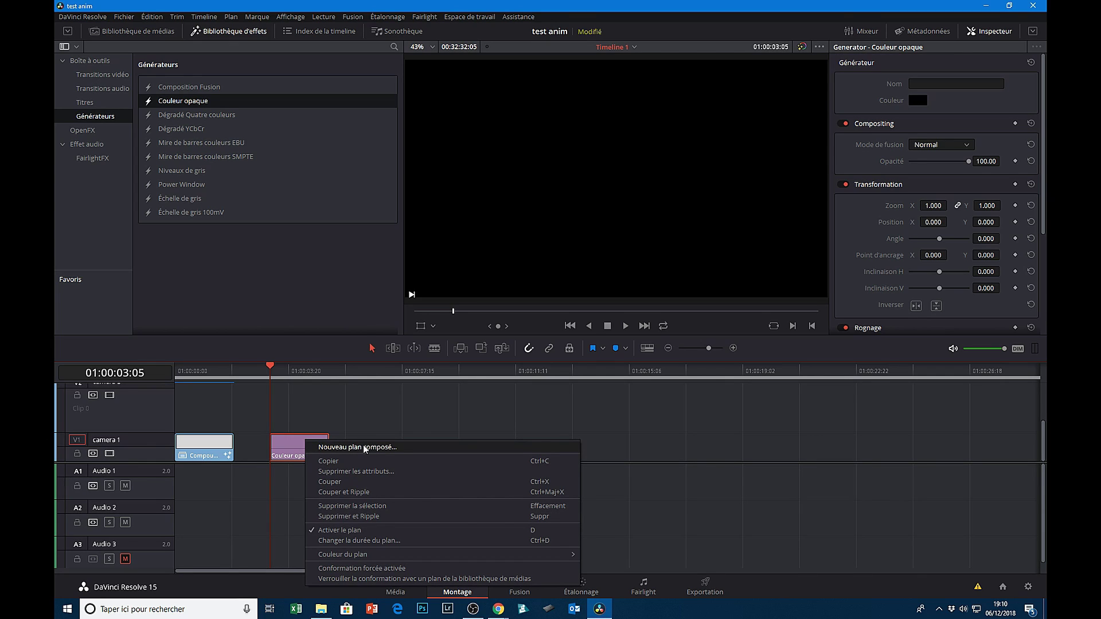
click(365, 448)
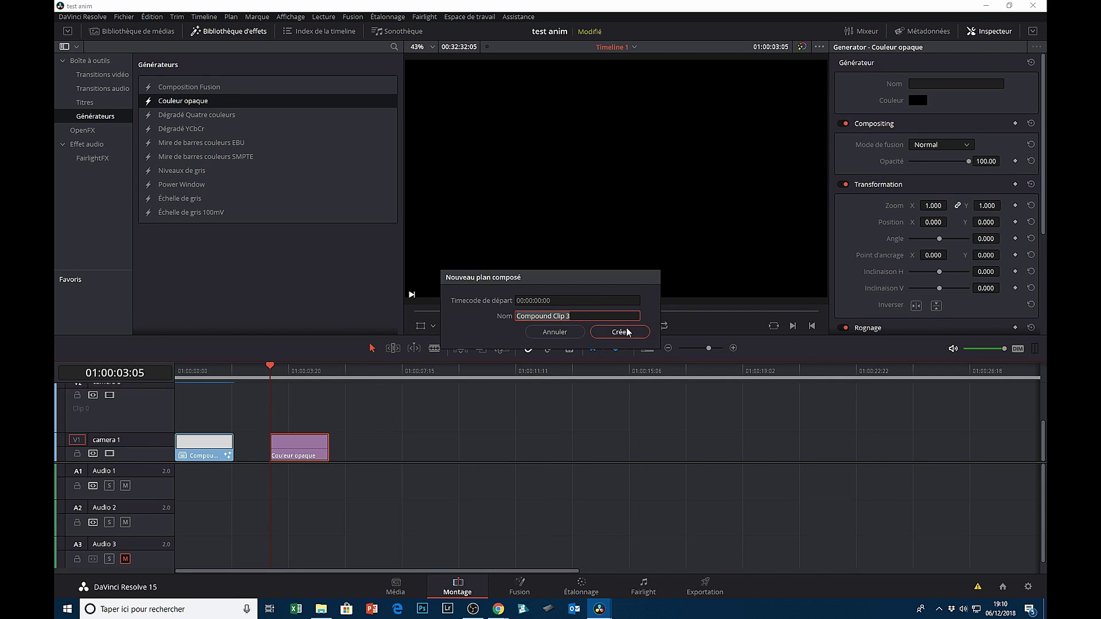
click(629, 334)
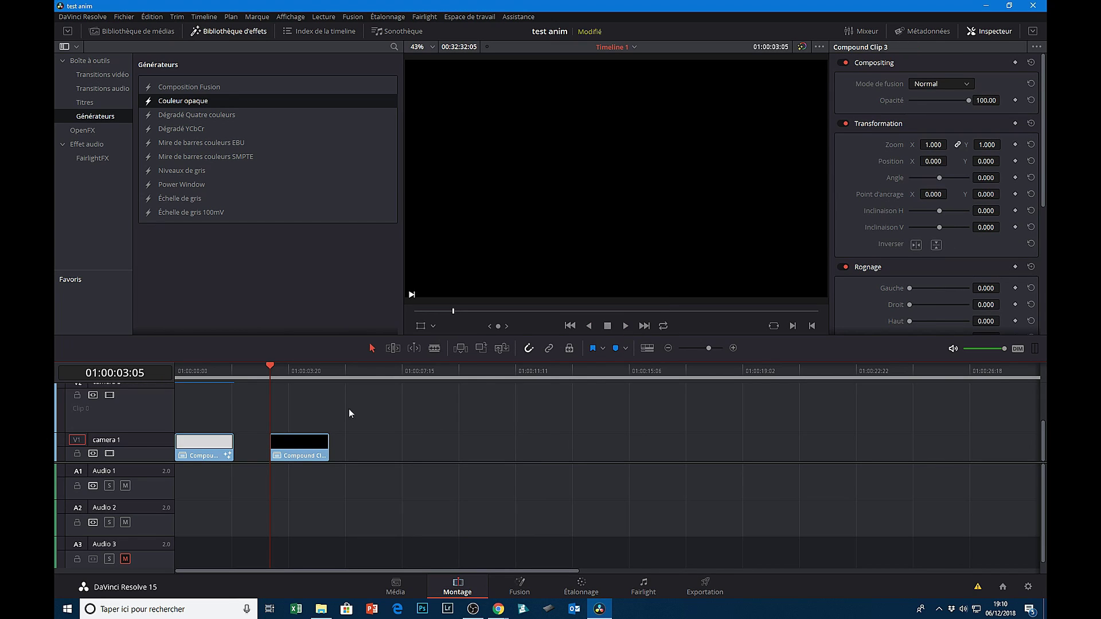
click(288, 372)
click(306, 457)
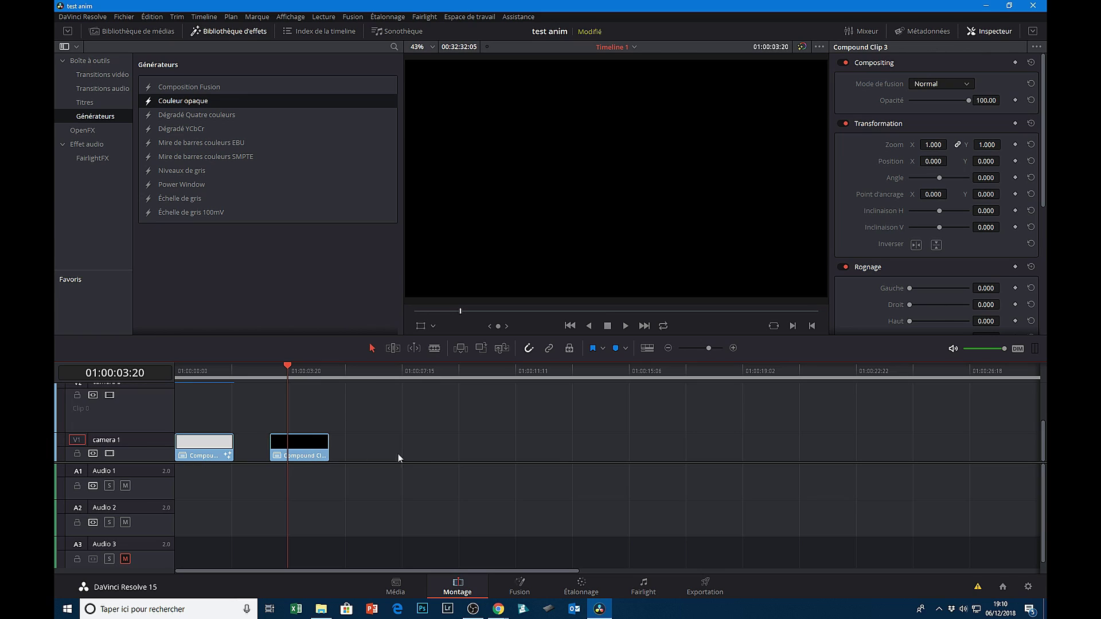
- Open Compound Clip 3 on the Fusion page and unlink MediaIn1 from MediaOut1
click(524, 584)
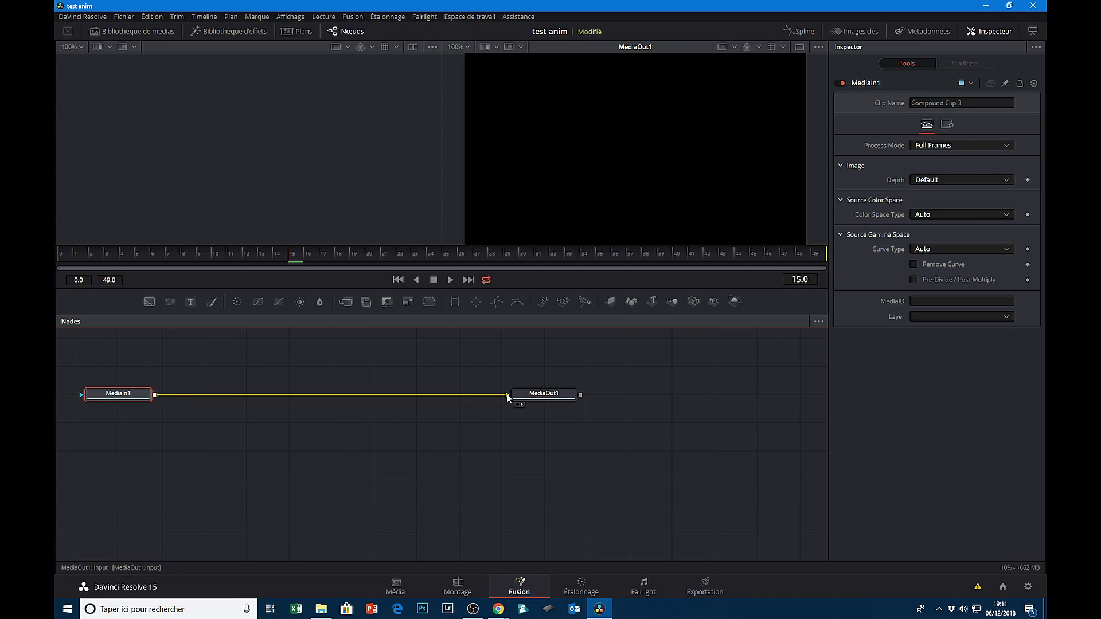
drag(506, 398, 200, 392)
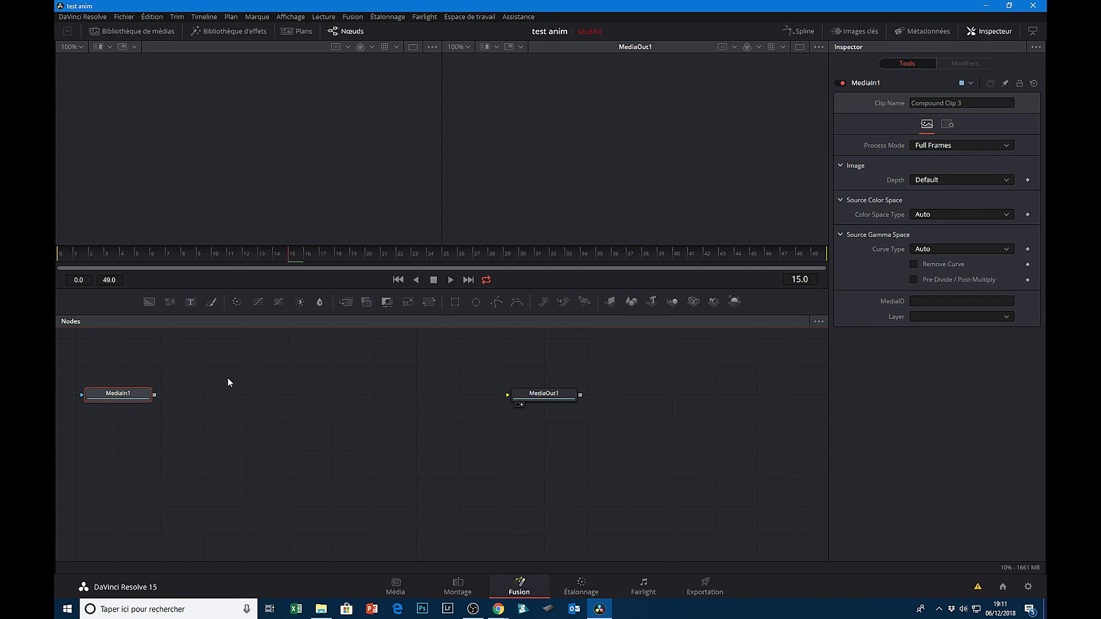
click(259, 380)
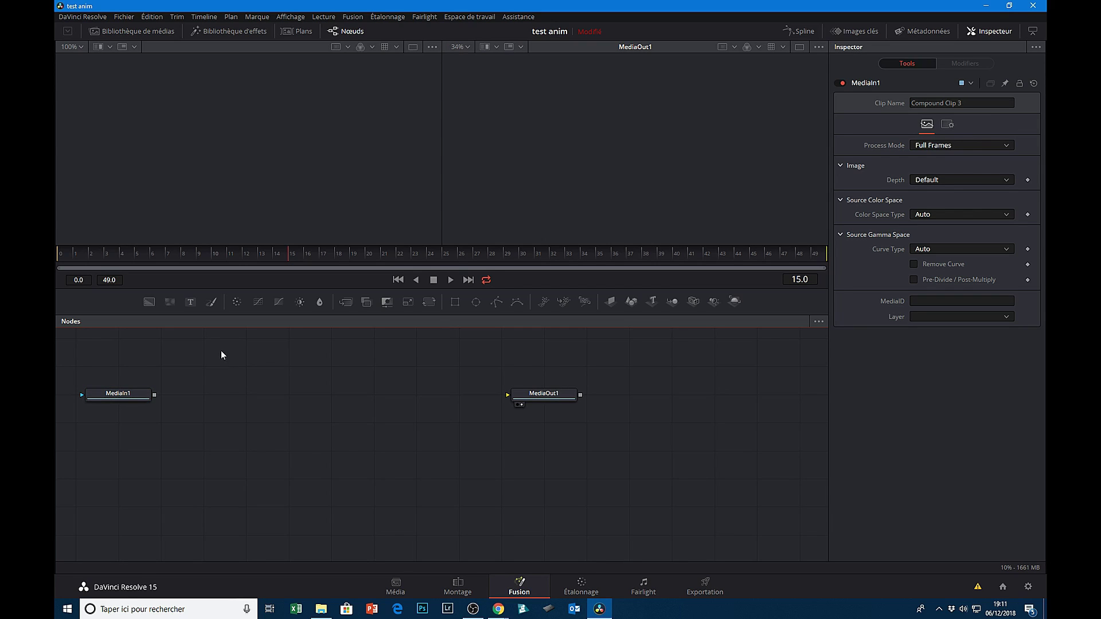
- Add Text1 and Text2 joined by Merge1, and wire Merge1's output into MediaOut1
click(191, 303)
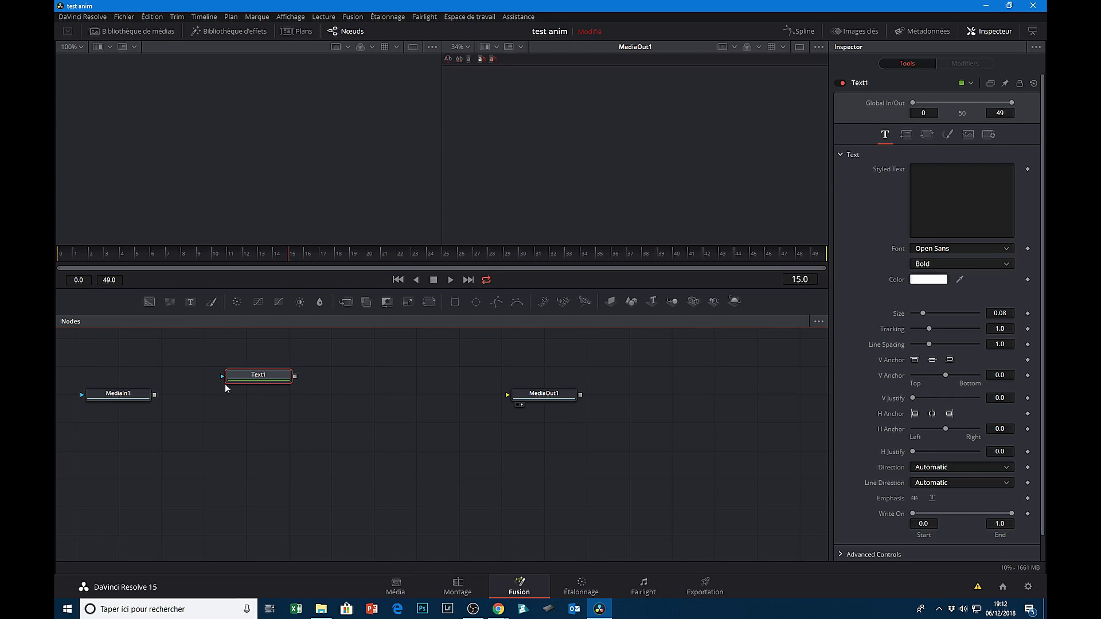
click(191, 303)
drag(343, 405, 375, 378)
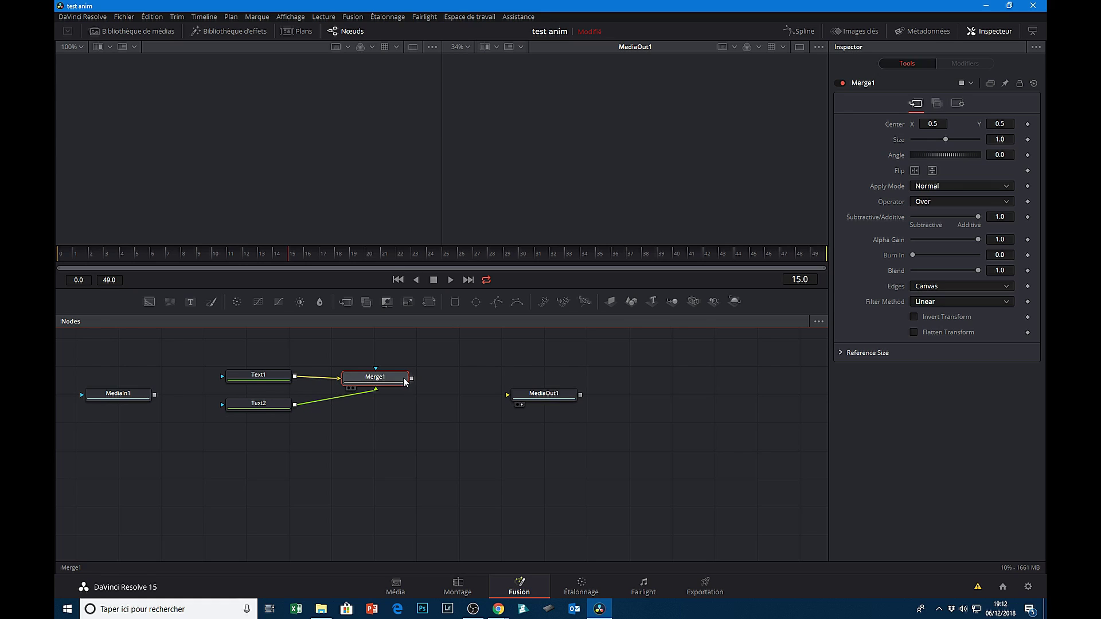
drag(412, 379, 503, 392)
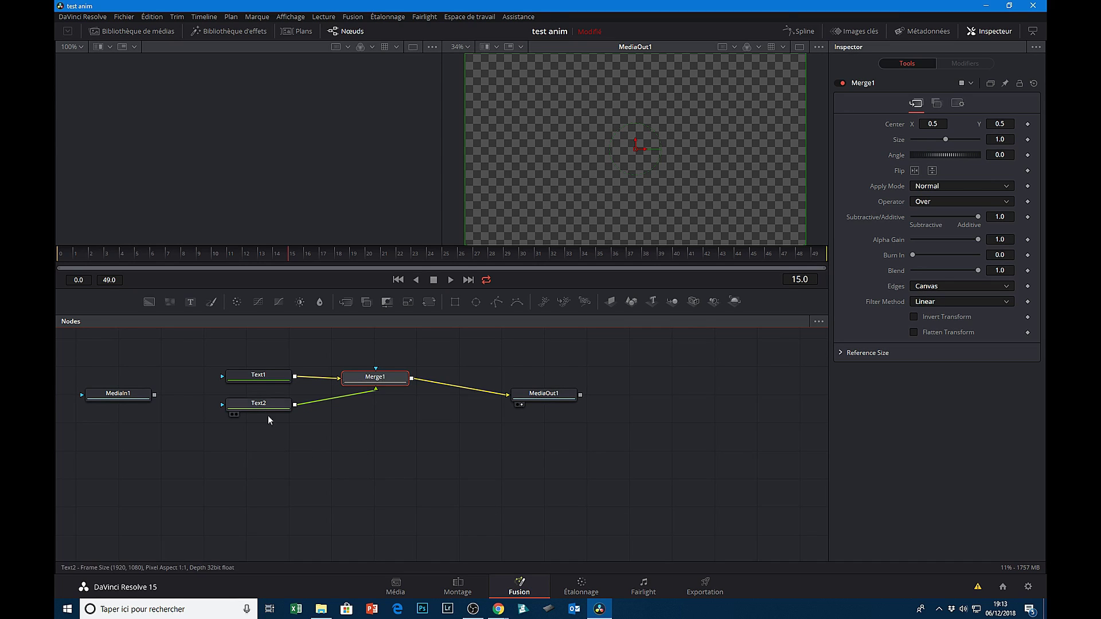
- Rename Text1 to P and Text2 to ixnlight
click(262, 377)
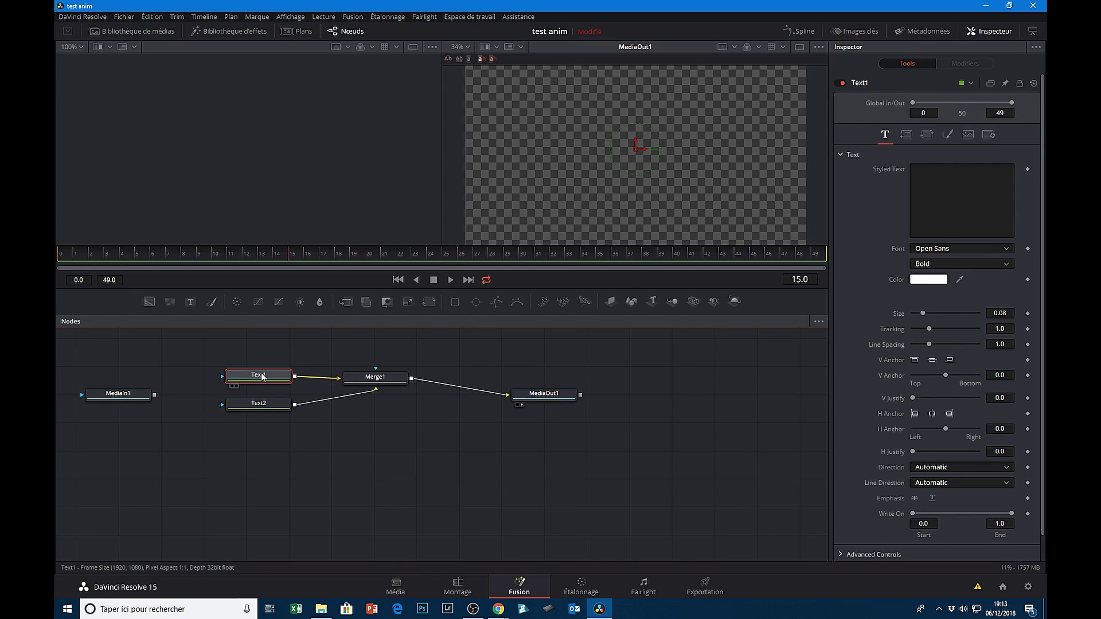
key(F2)
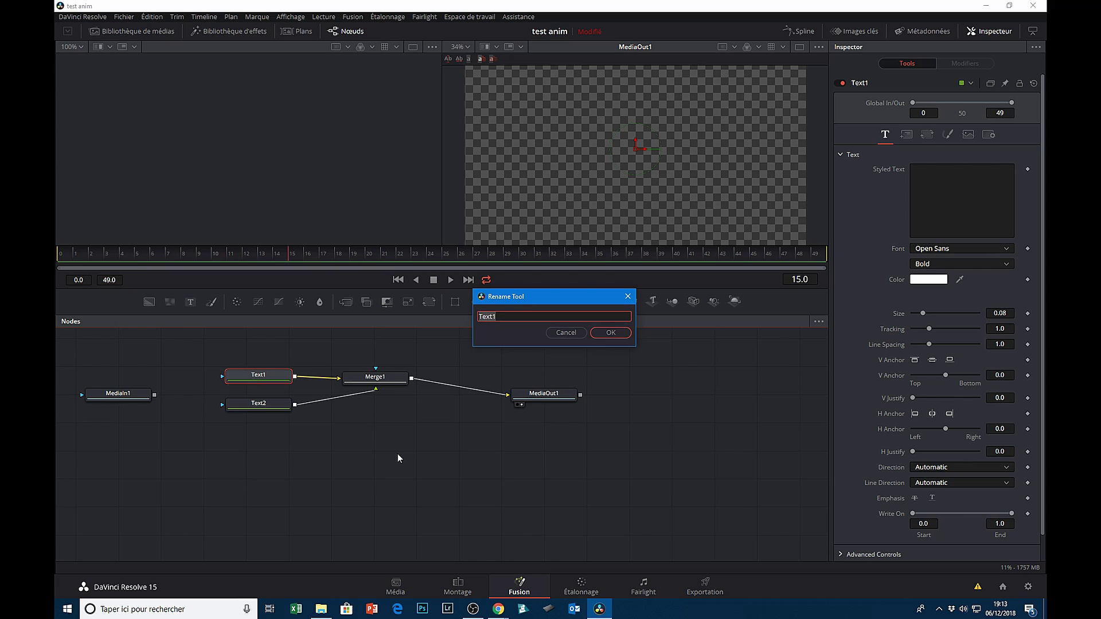
text(P)
click(610, 333)
click(257, 402)
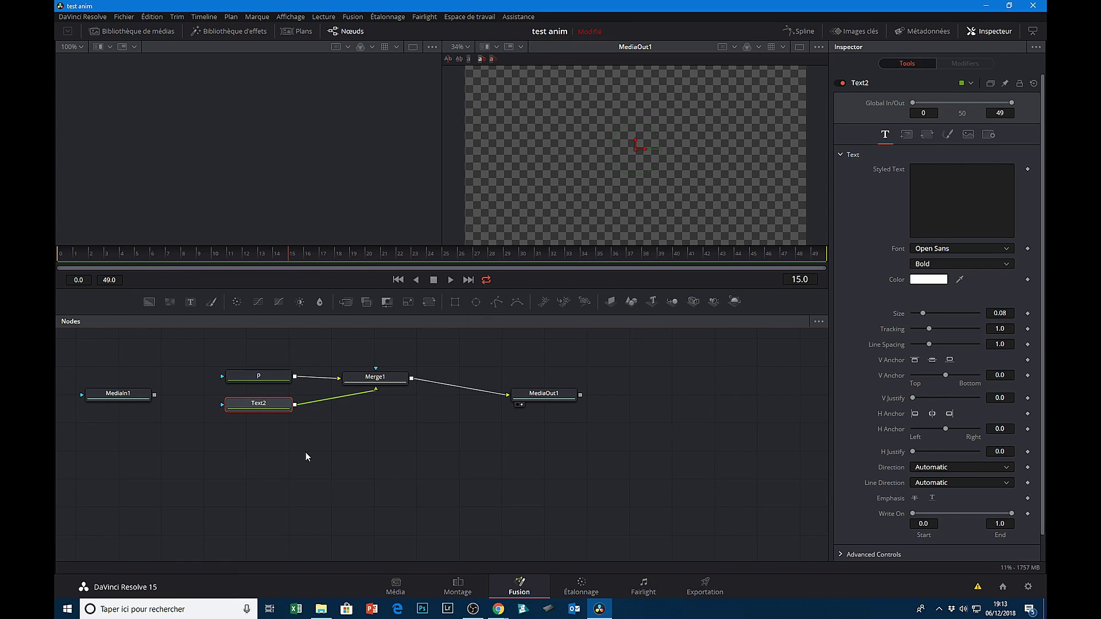
key(F2)
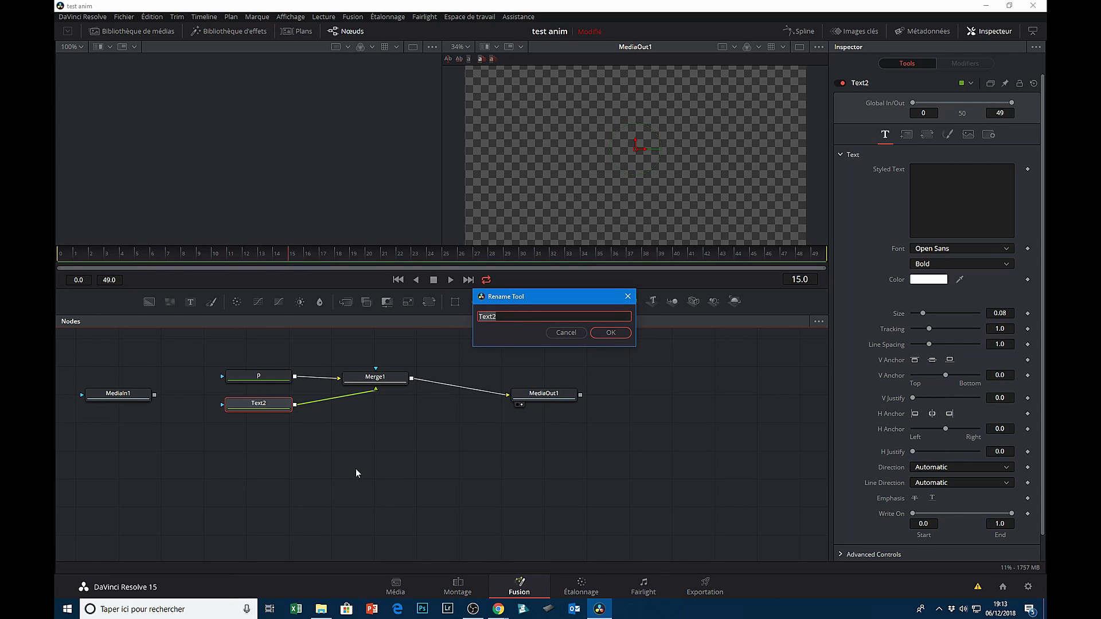
text(ixnlight)
key(Return)
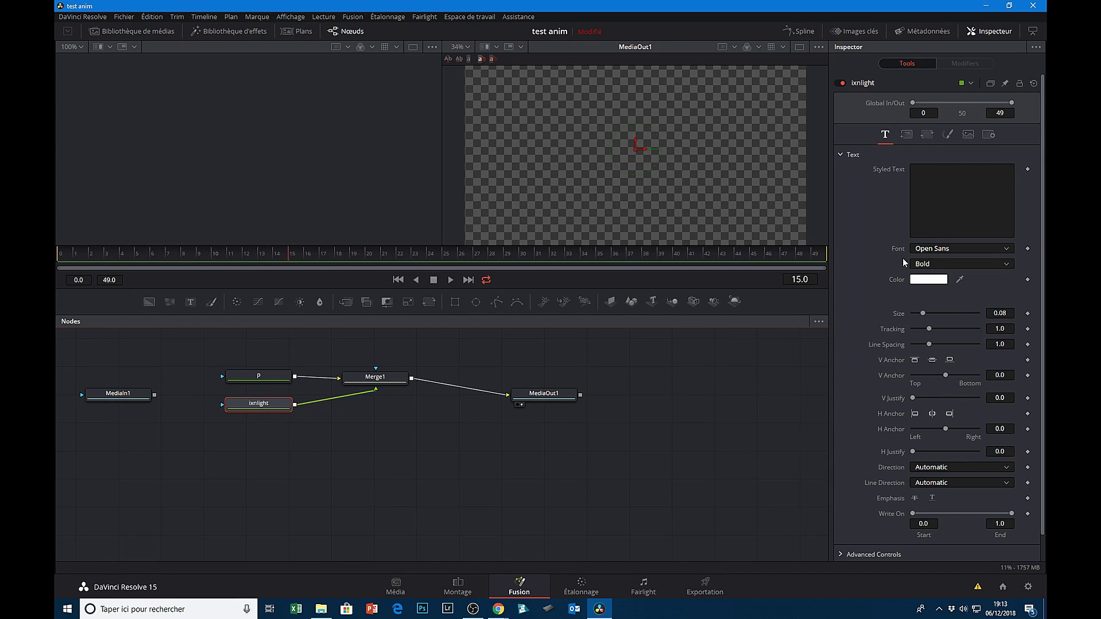
- Make ixnlight read 'ix'n Light' in Hammersmith One at size 0.1339
click(930, 179)
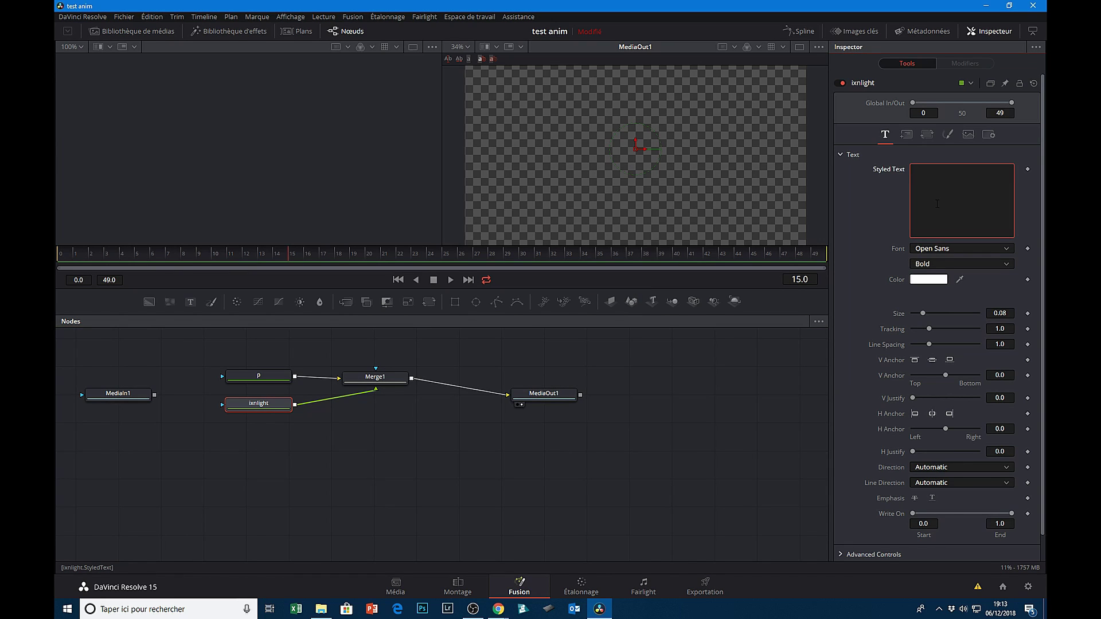
text(ix'n Light)
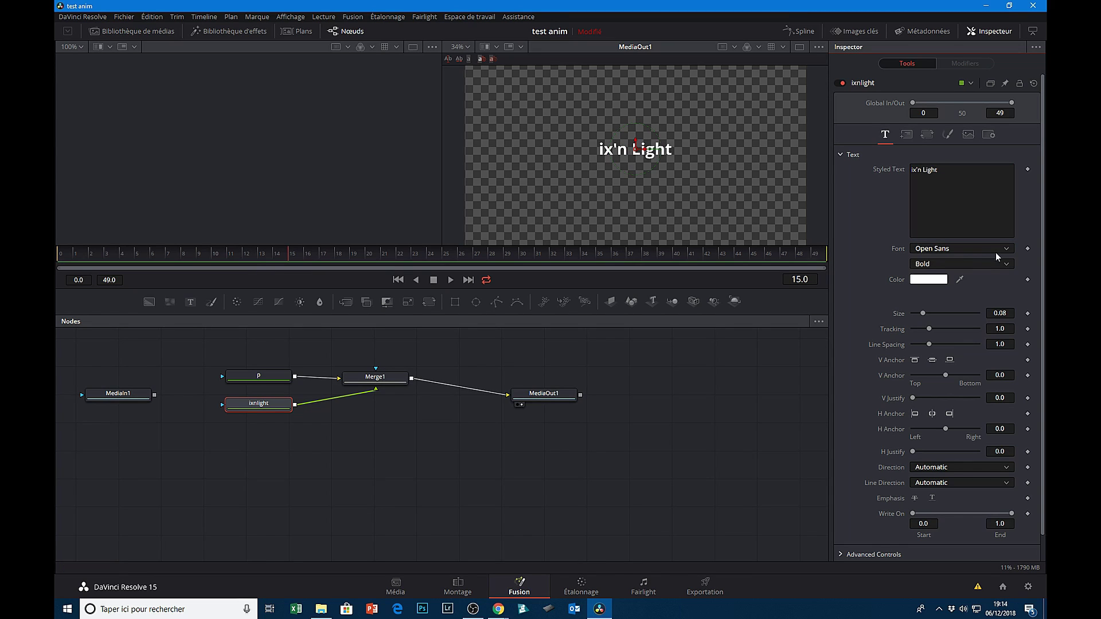
click(998, 250)
scroll(982, 332, up, 3)
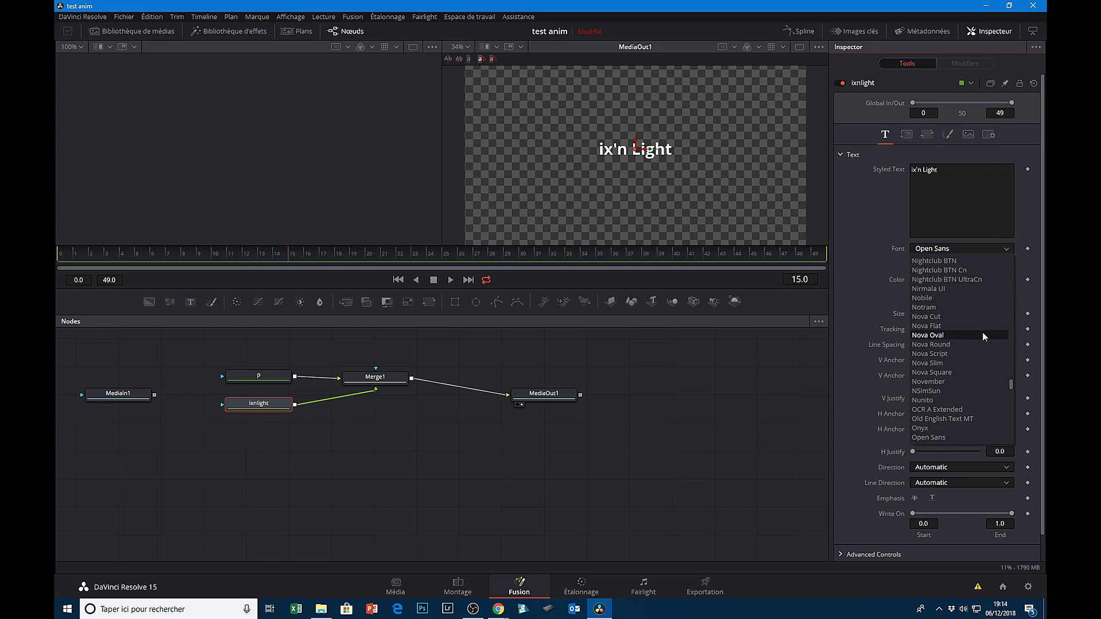
scroll(982, 332, up, 7)
scroll(983, 332, up, 7)
scroll(985, 333, up, 7)
scroll(984, 332, up, 7)
click(961, 281)
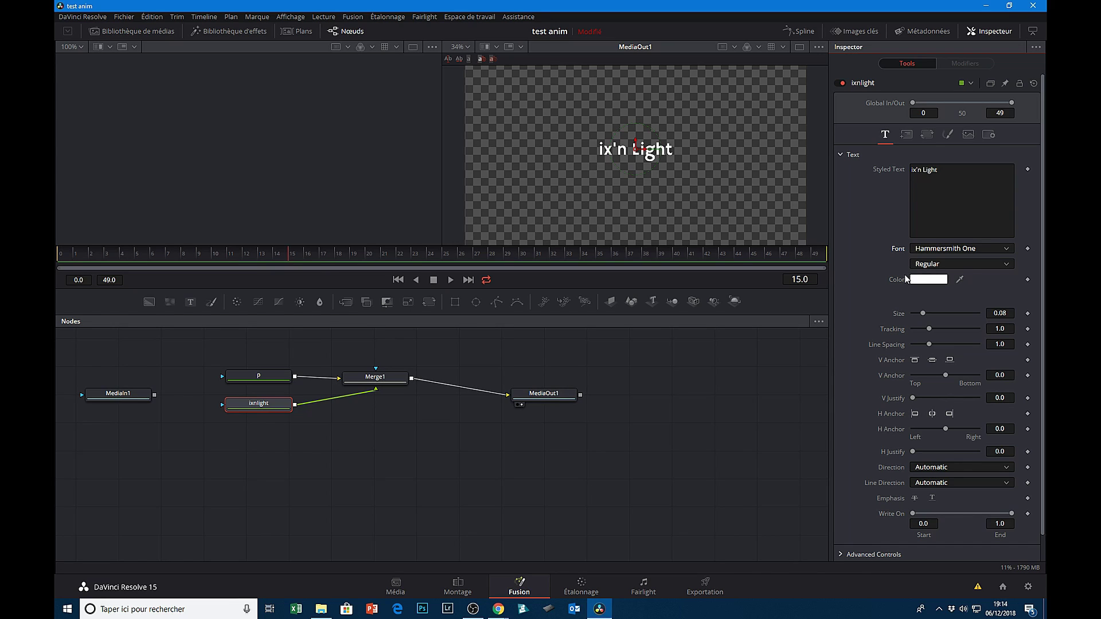
drag(923, 313, 931, 315)
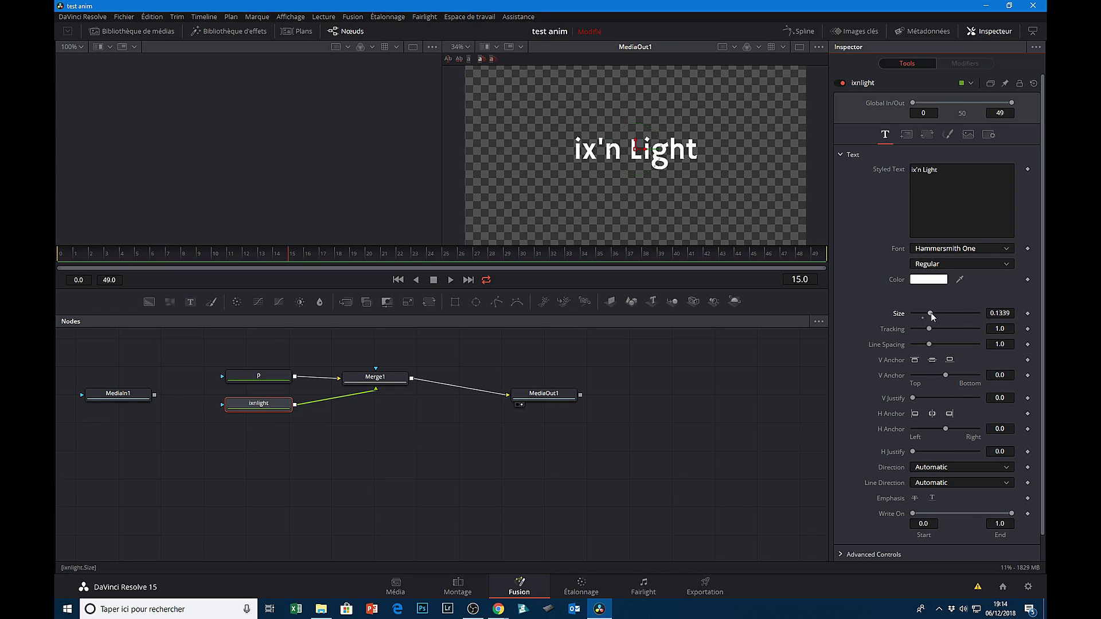
click(260, 375)
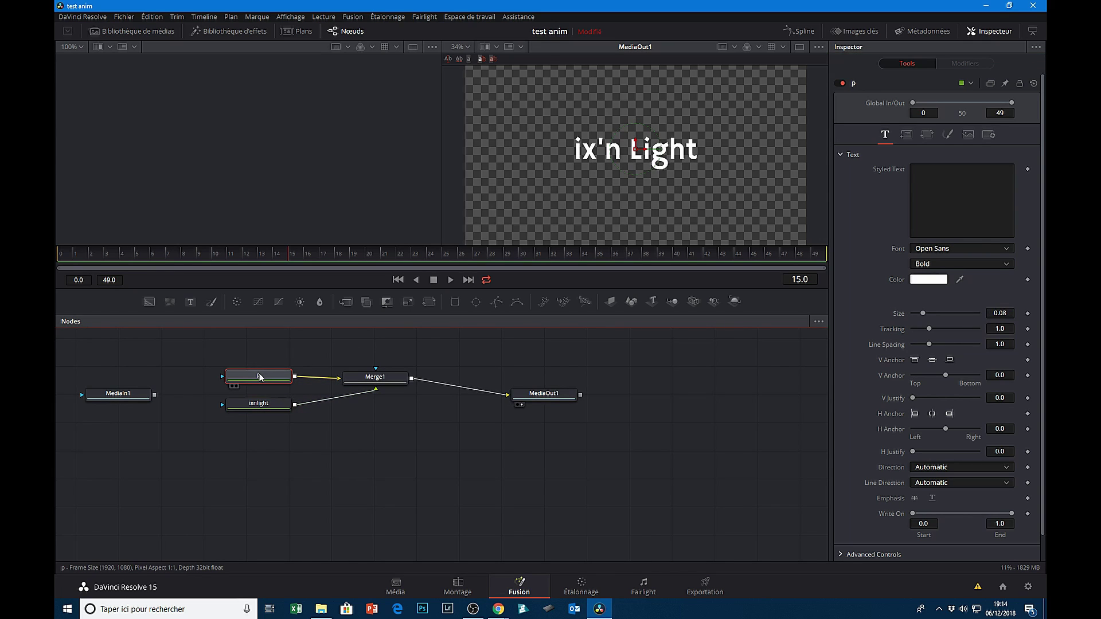
- Make node P read 'P' in Hammersmith One at size 0.2441
click(941, 189)
text(P)
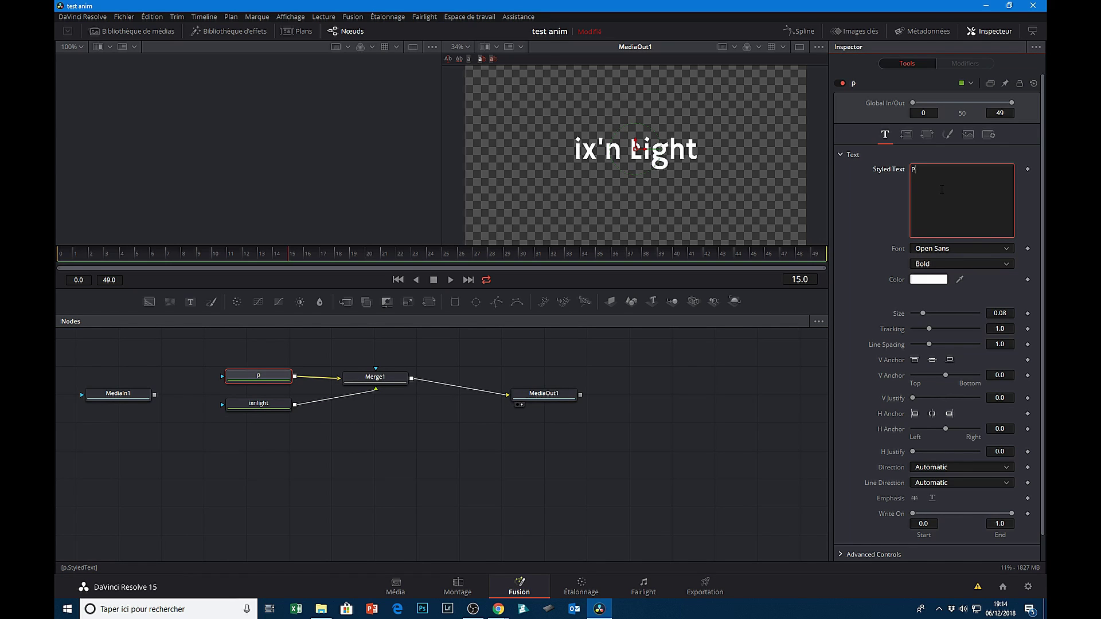
click(976, 249)
scroll(974, 344, down, 5)
scroll(977, 356, down, 5)
click(978, 353)
drag(923, 313, 945, 318)
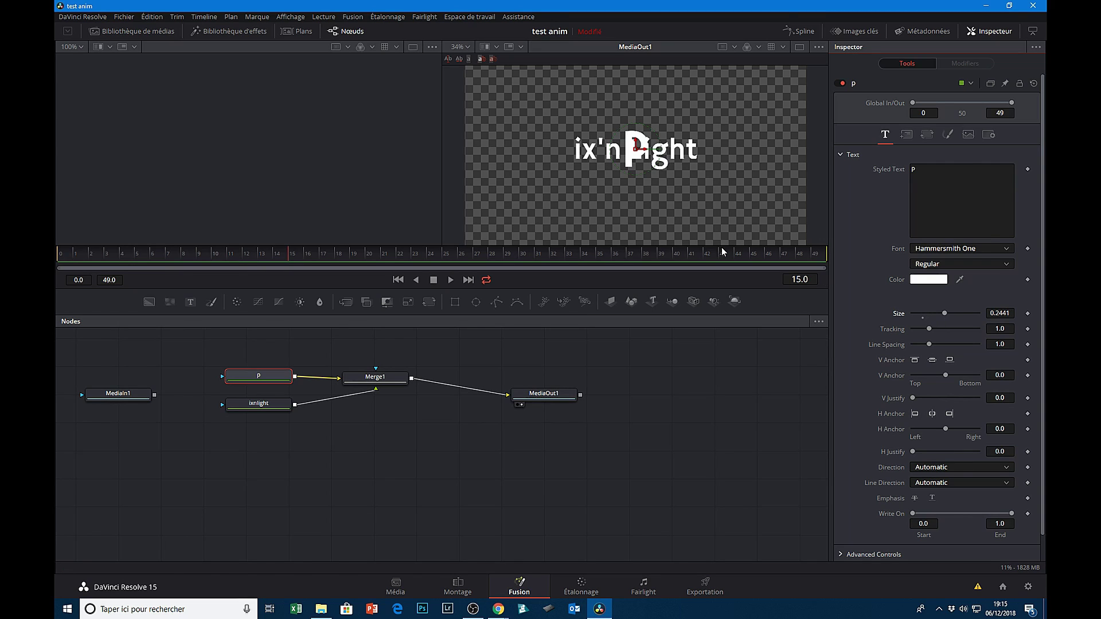
- Position the P before 'ix'n Light' and search the Select Tool for Glow
drag(635, 152, 558, 146)
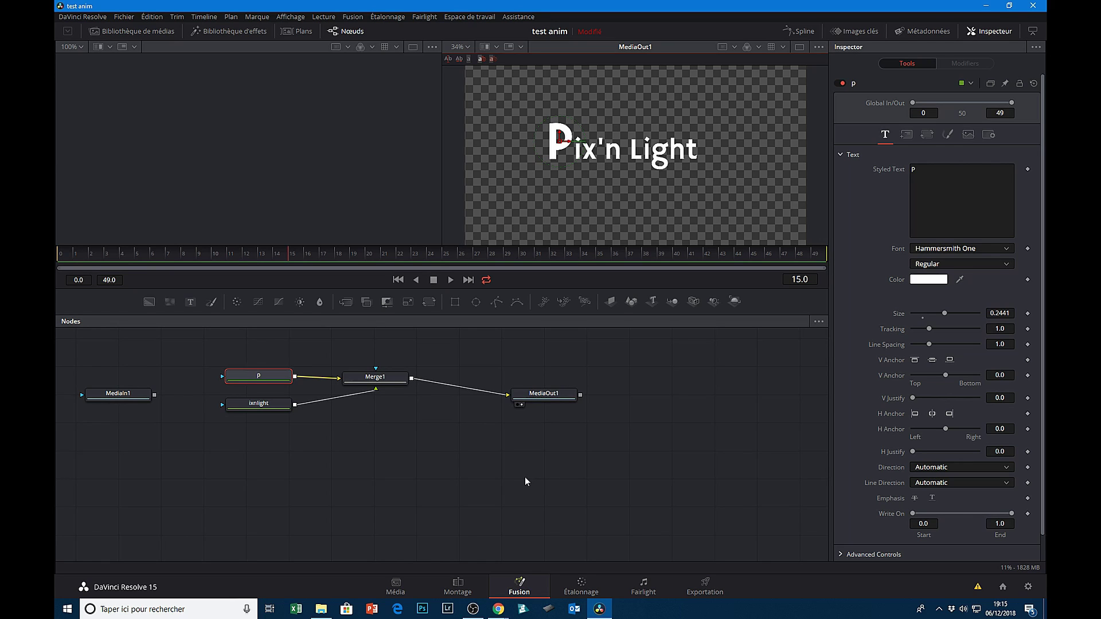
key(shift+space)
text(Glow)
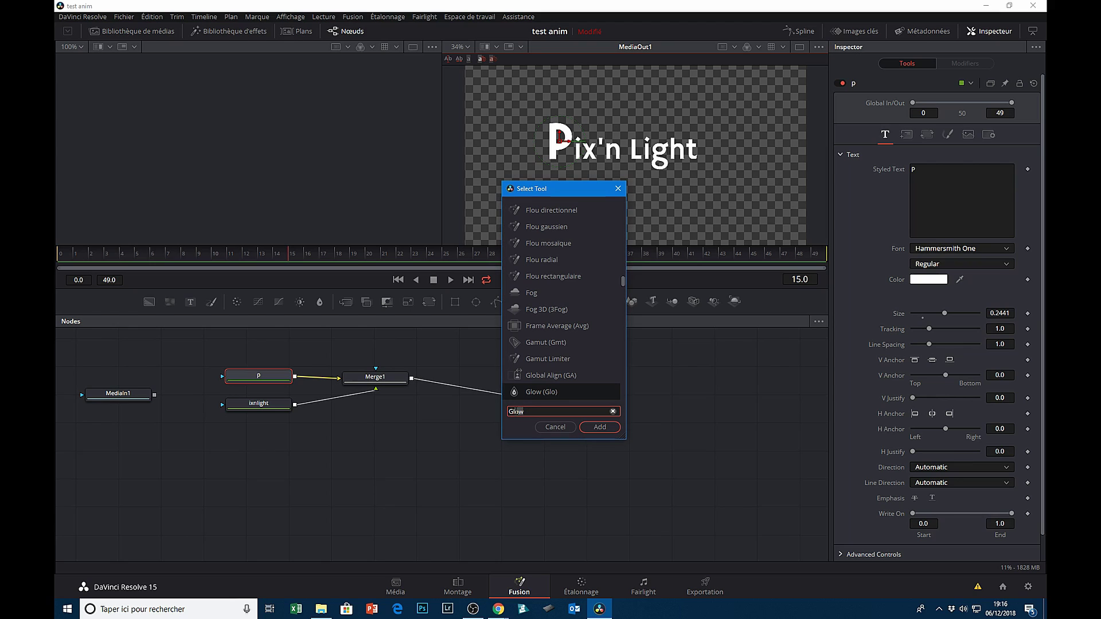
- Insert Glow1 after P and set Glow Size 18.1 and Glow 0.835
text(gl)
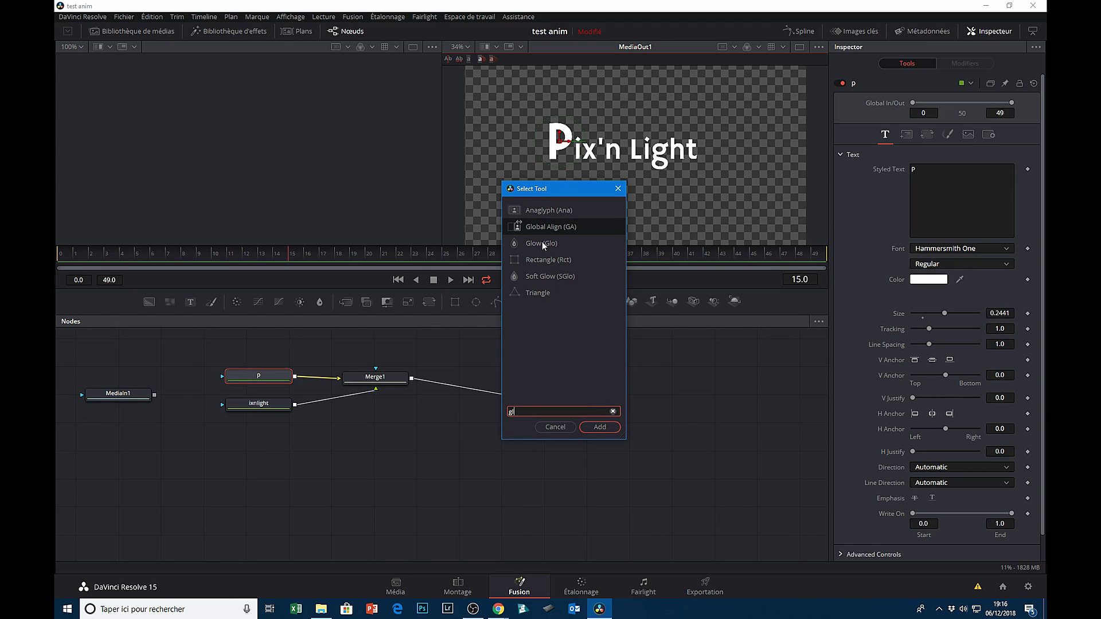
text(ow)
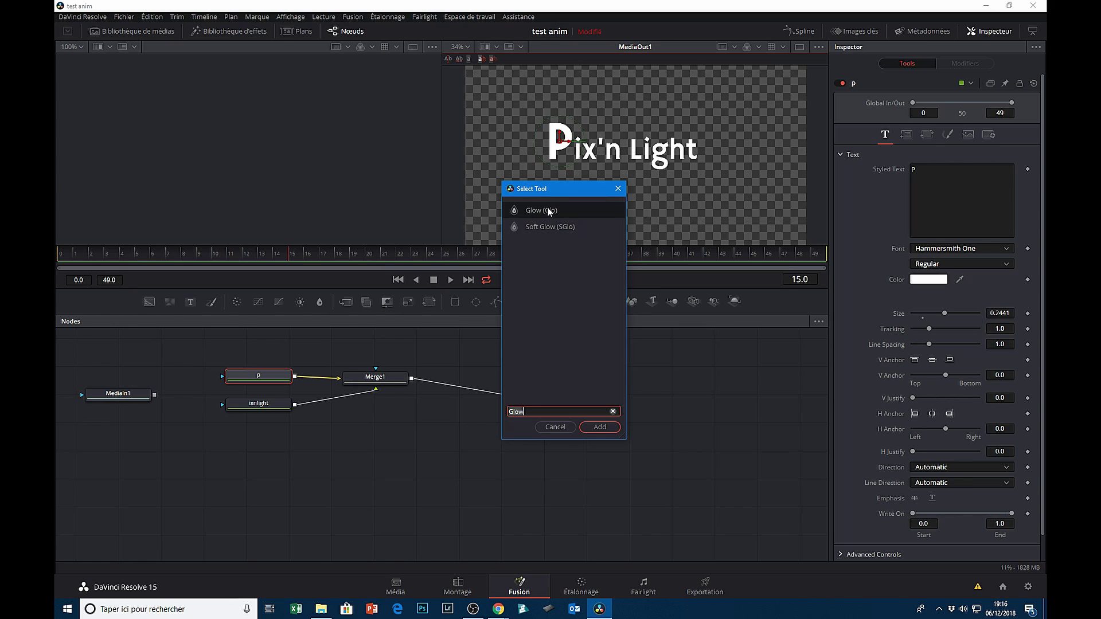
double_click(548, 210)
mouse_move(348, 381)
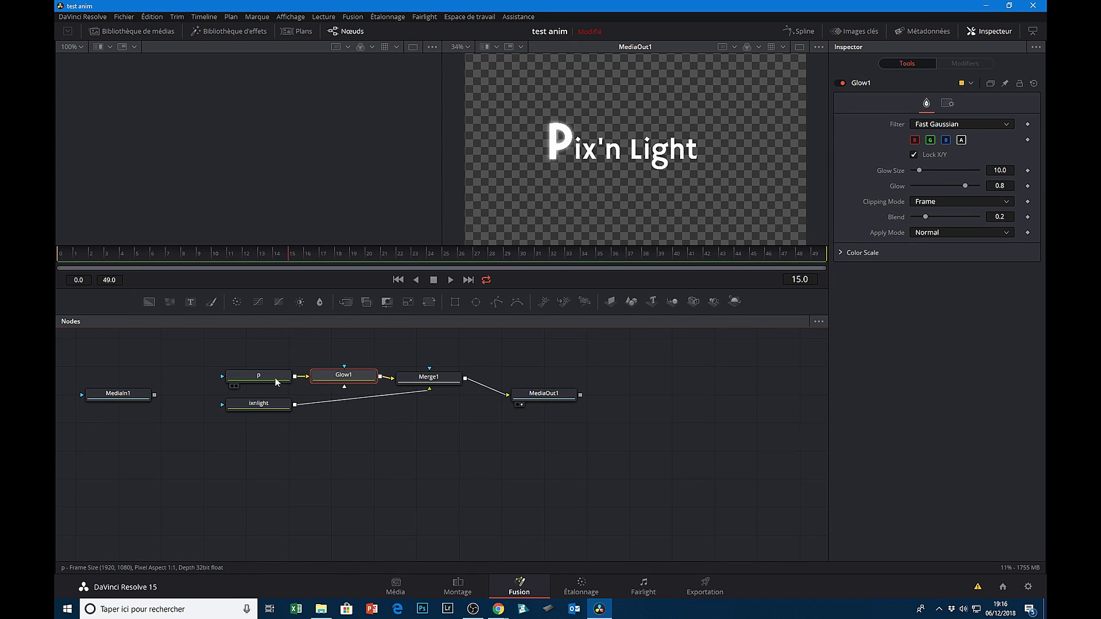
mouse_move(276, 380)
drag(919, 170, 924, 170)
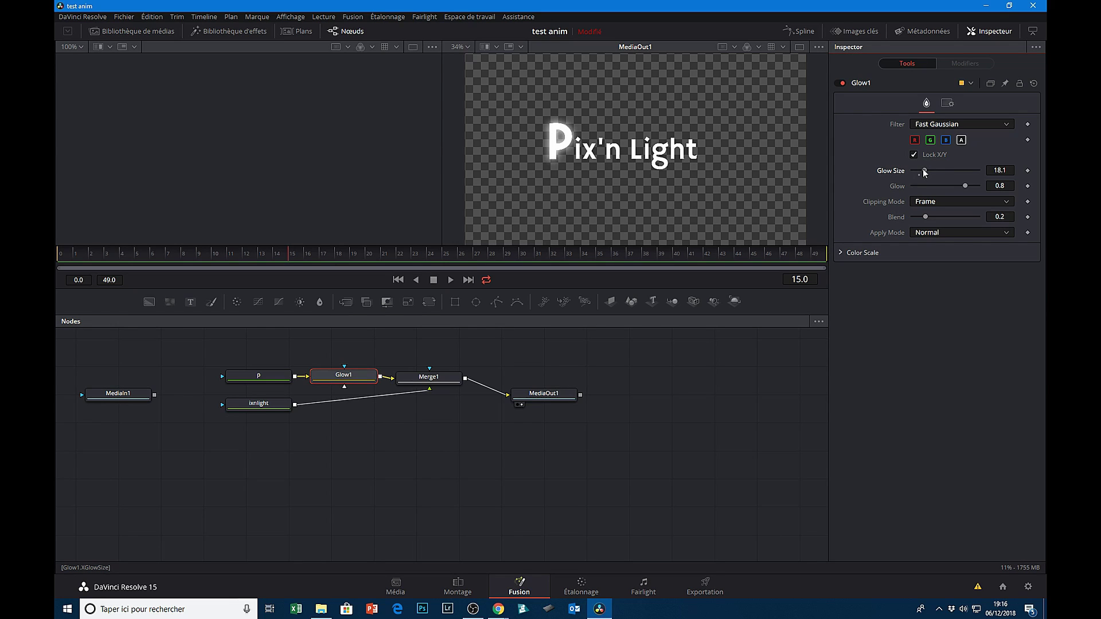
drag(965, 186, 969, 187)
click(263, 405)
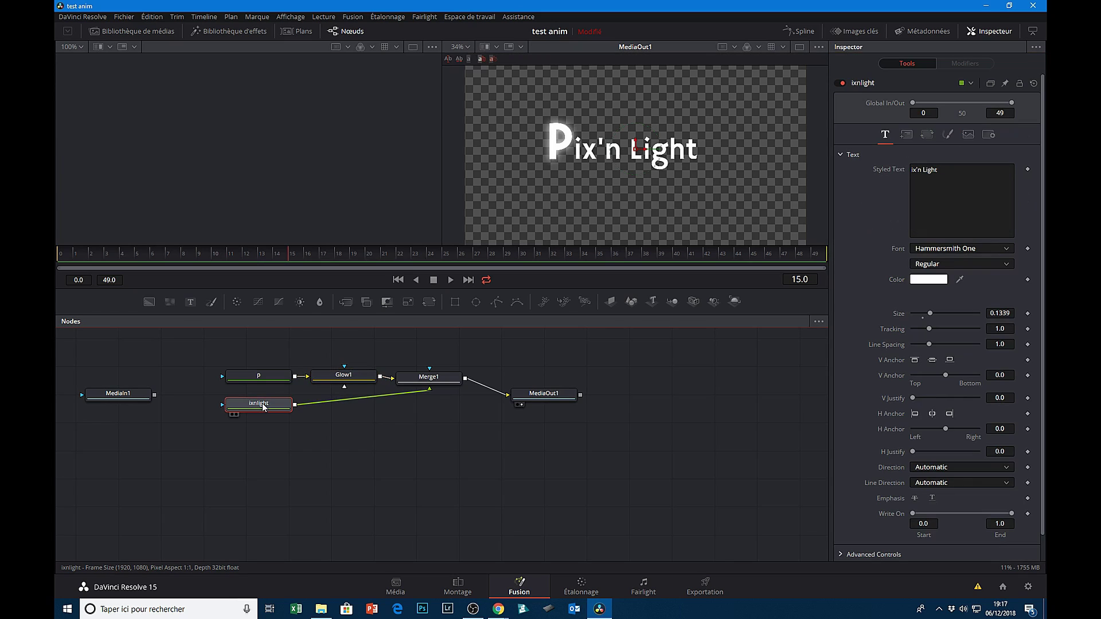
- View ixnlight in the left viewer and attach an inverted Polygon1 mask
click(232, 414)
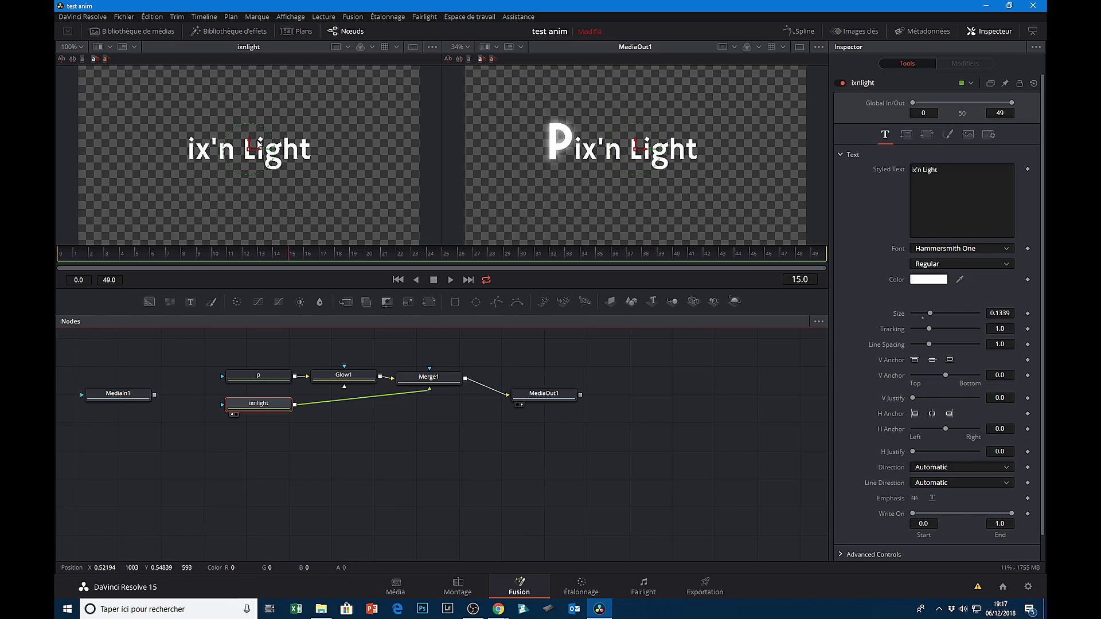
scroll(257, 142, up, 2)
scroll(257, 141, up, 2)
scroll(257, 144, up, 2)
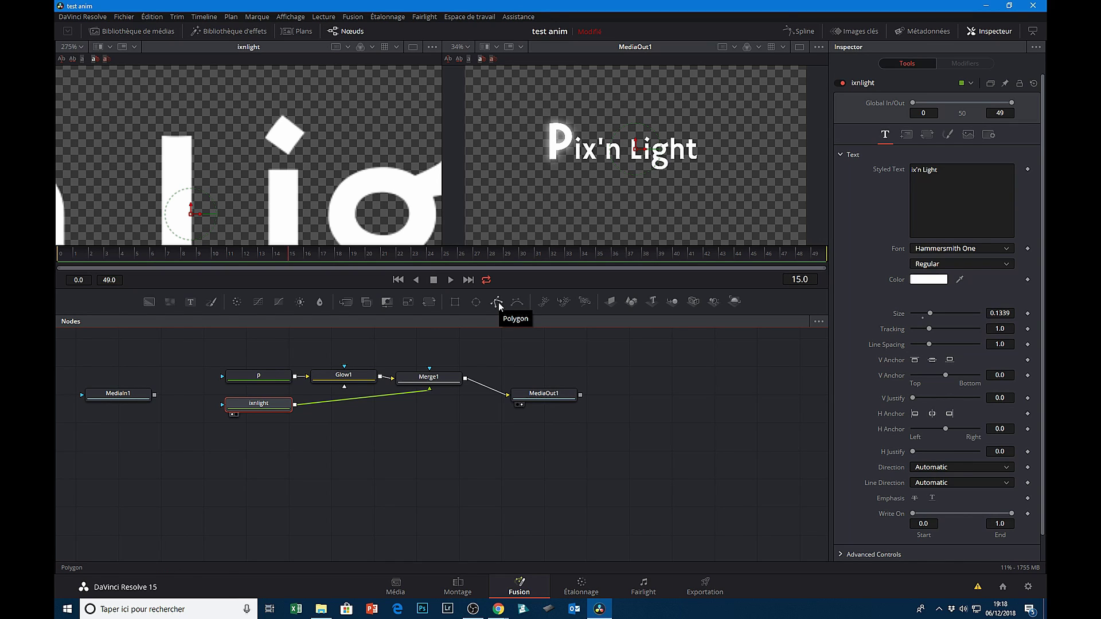
click(497, 303)
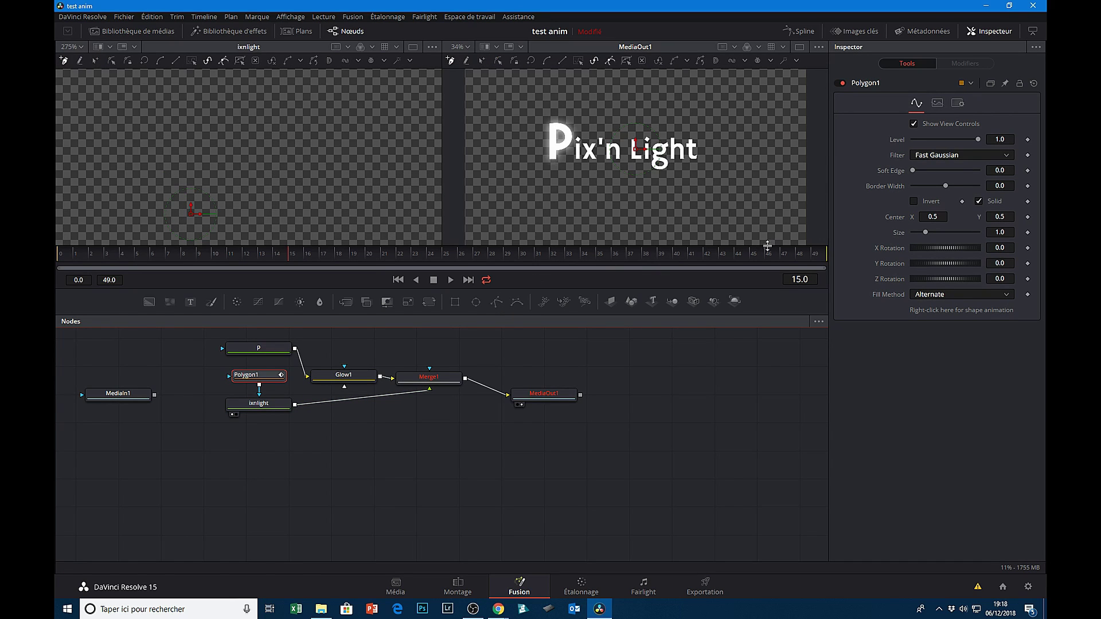
click(913, 201)
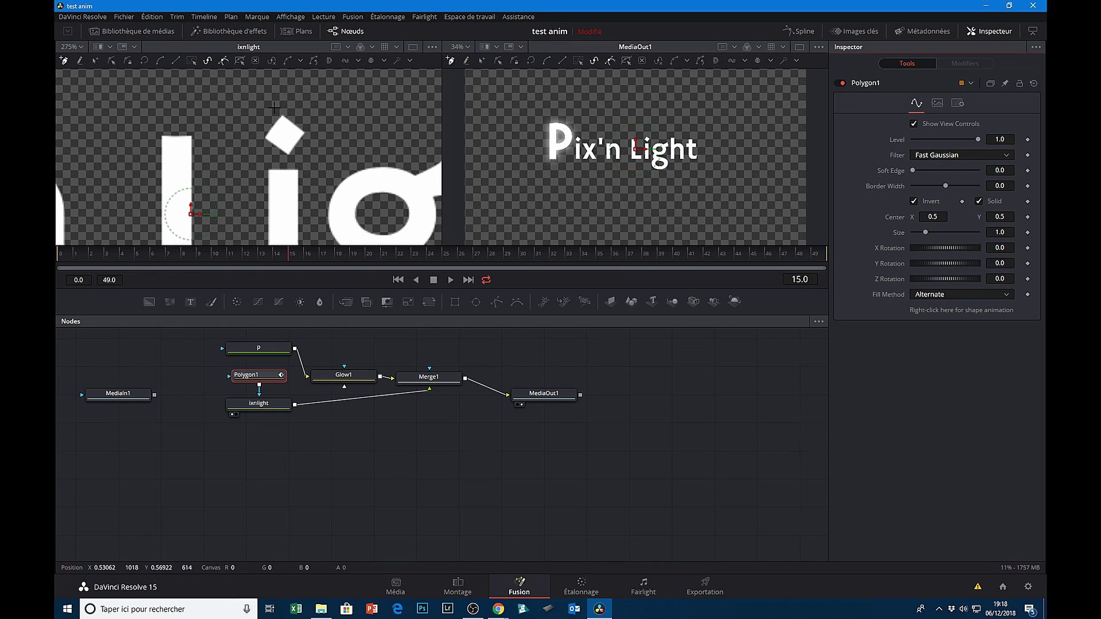
- Draw and close the polygon around the diamond dot of the i
click(254, 103)
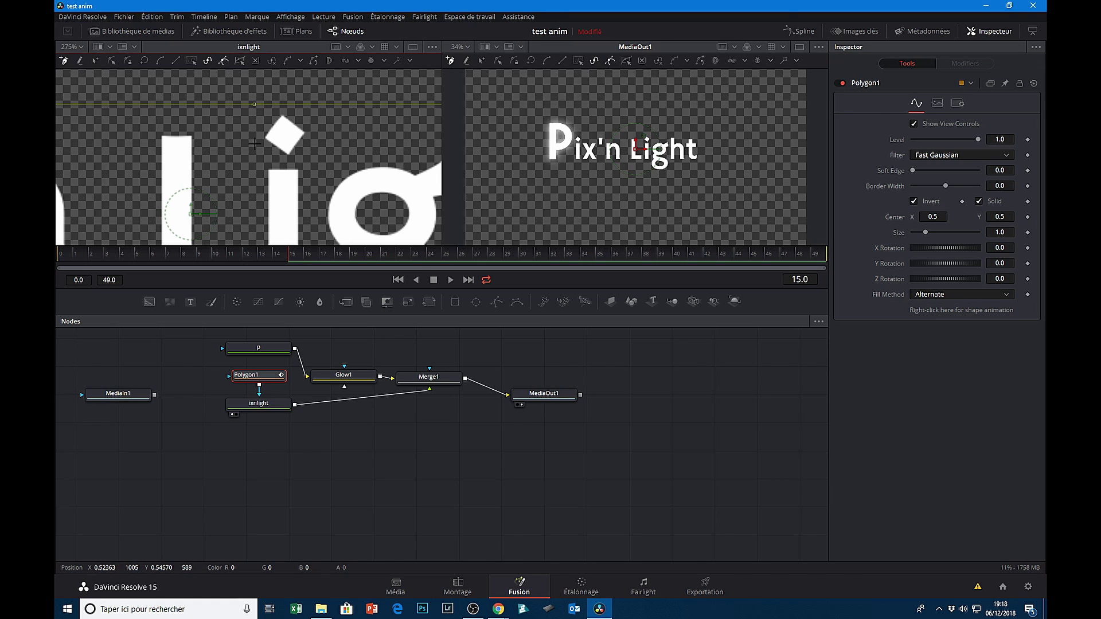
click(255, 158)
click(311, 160)
click(309, 106)
click(254, 104)
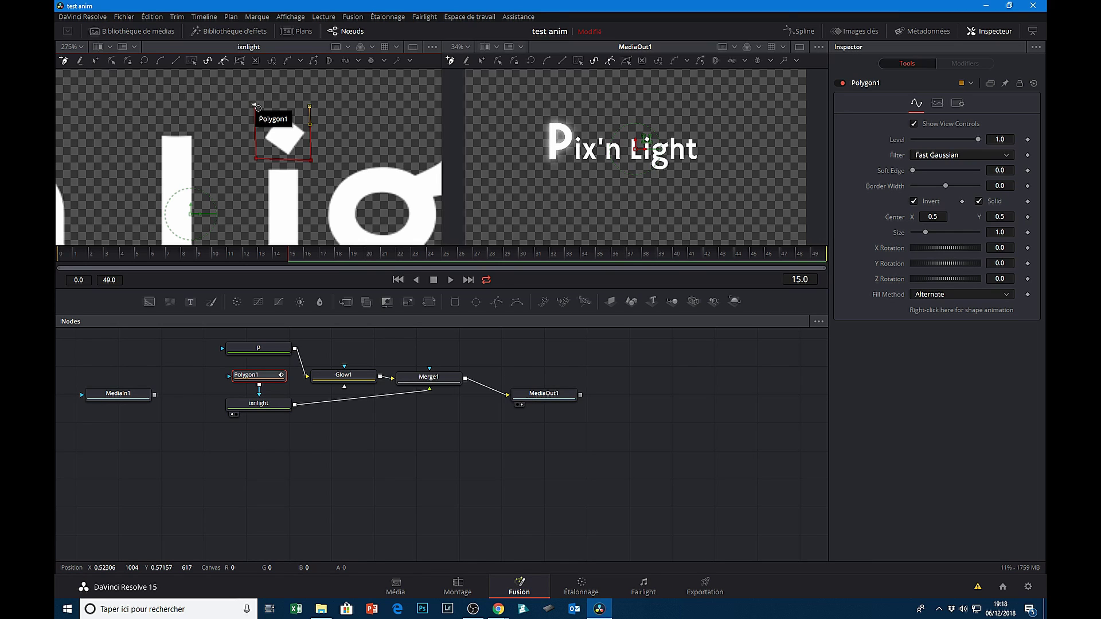
click(254, 105)
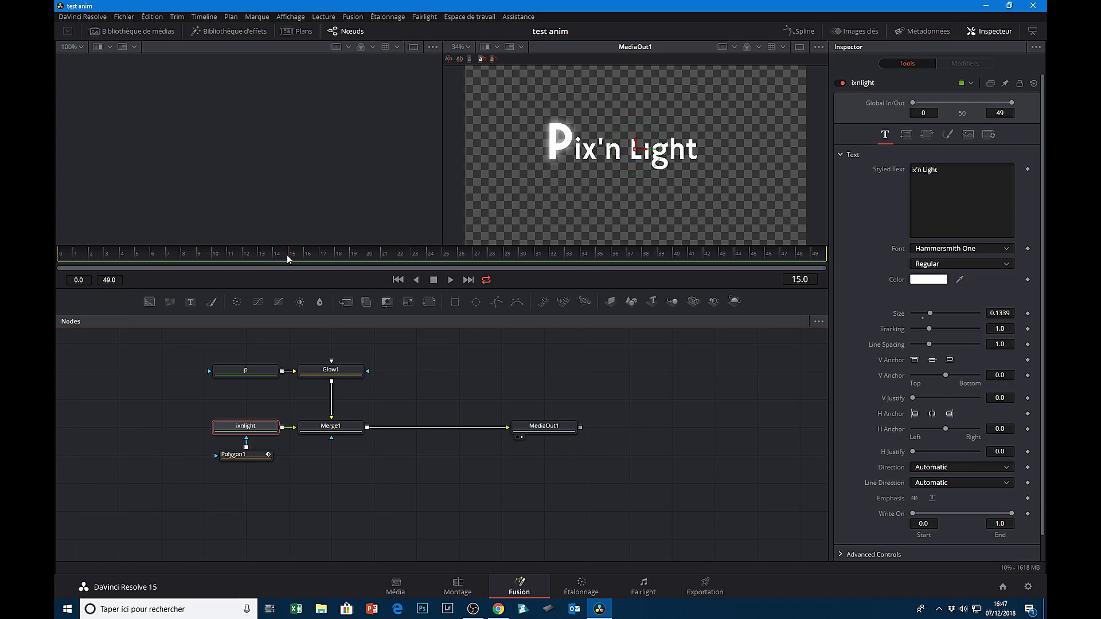
- At frame 10, set keyframes on ixnlight's Center and Size in the Layout tab
drag(261, 255, 236, 257)
mouse_move(253, 430)
click(906, 135)
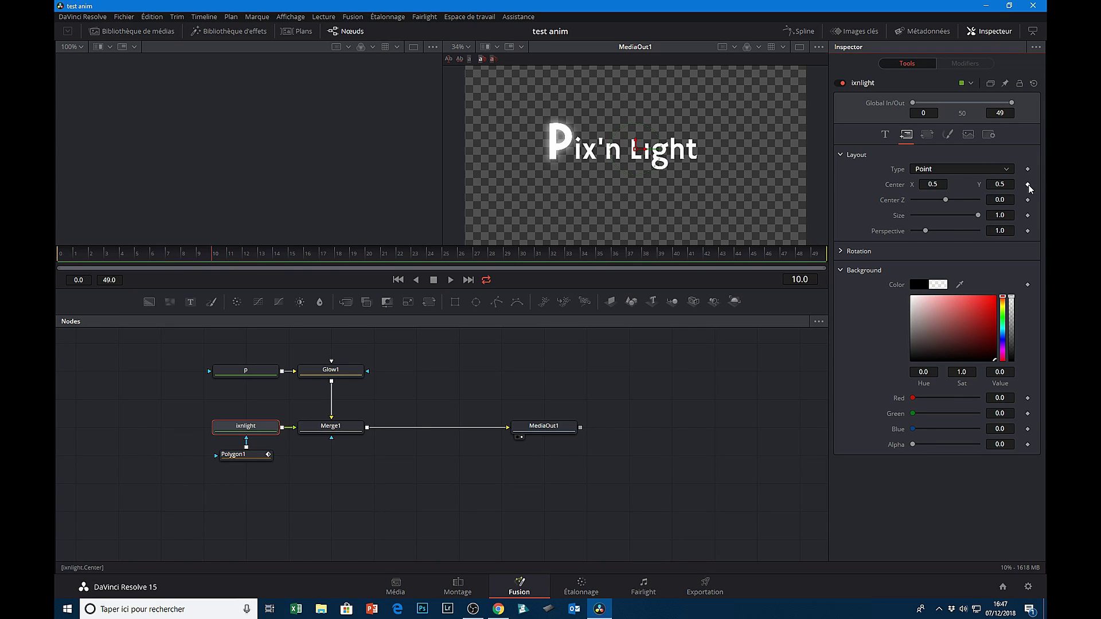
click(1028, 185)
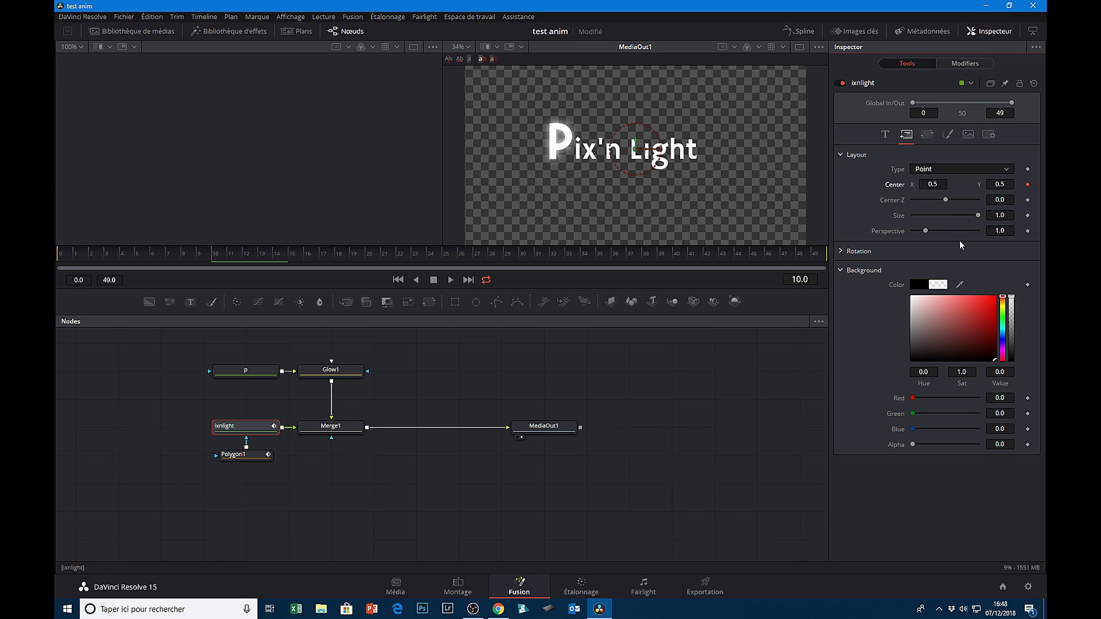
click(1027, 215)
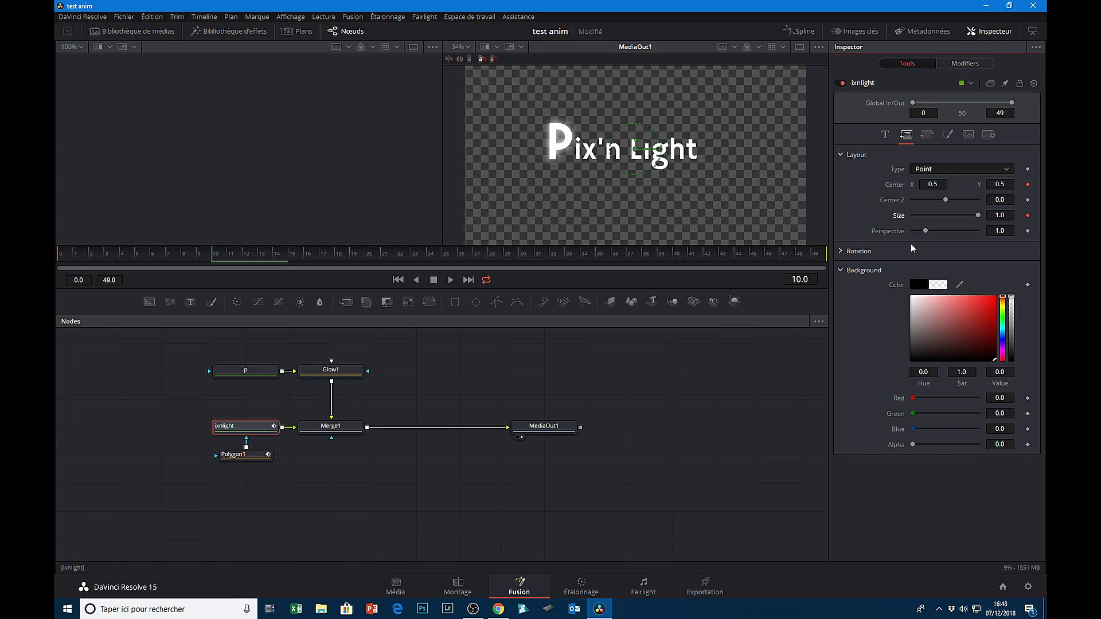
click(950, 133)
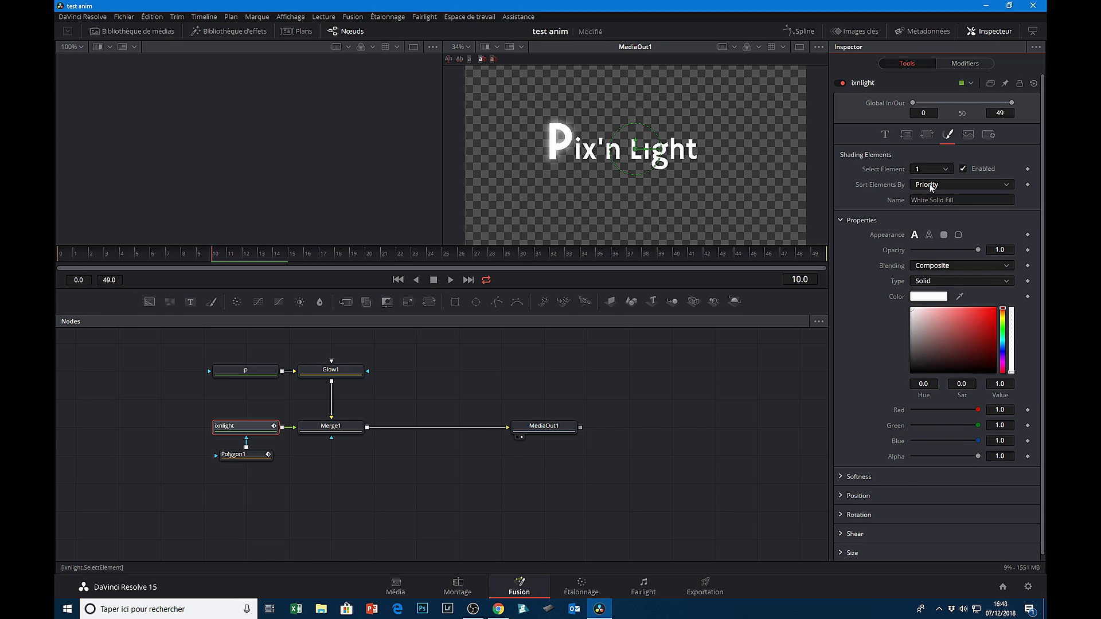
- Keyframe opacity, then at frame 0 give ixnlight opacity 0.299, size 0.339, shifted up-right
click(1027, 250)
key(Left)
key(Left)
key(Left)
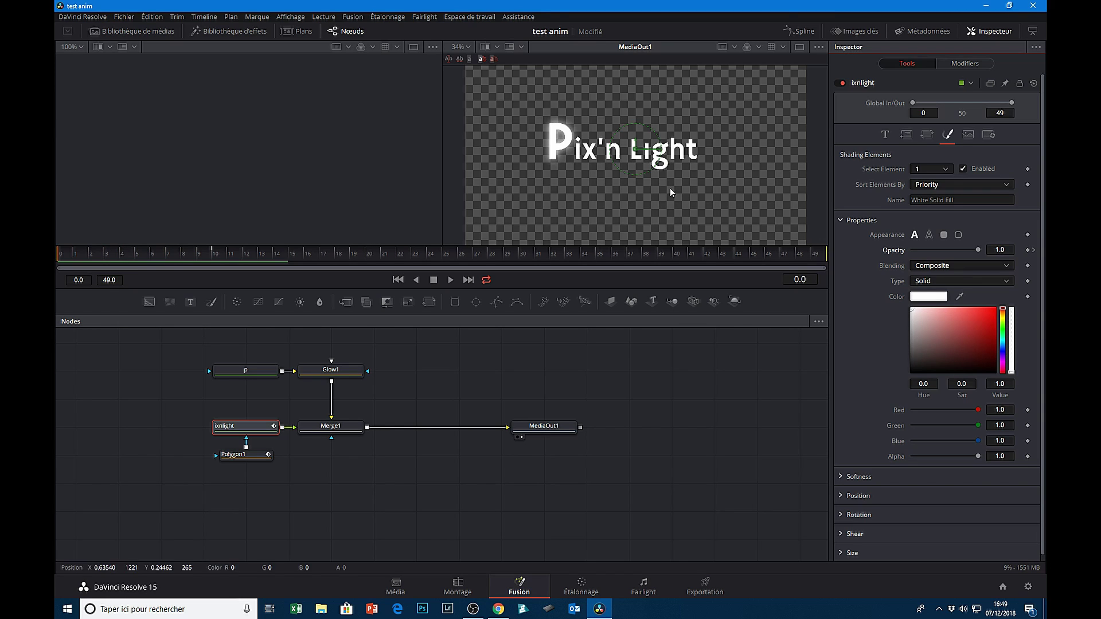
key(Left)
mouse_move(977, 249)
mouse_down()
mouse_move(925, 257)
mouse_move(932, 263)
mouse_up()
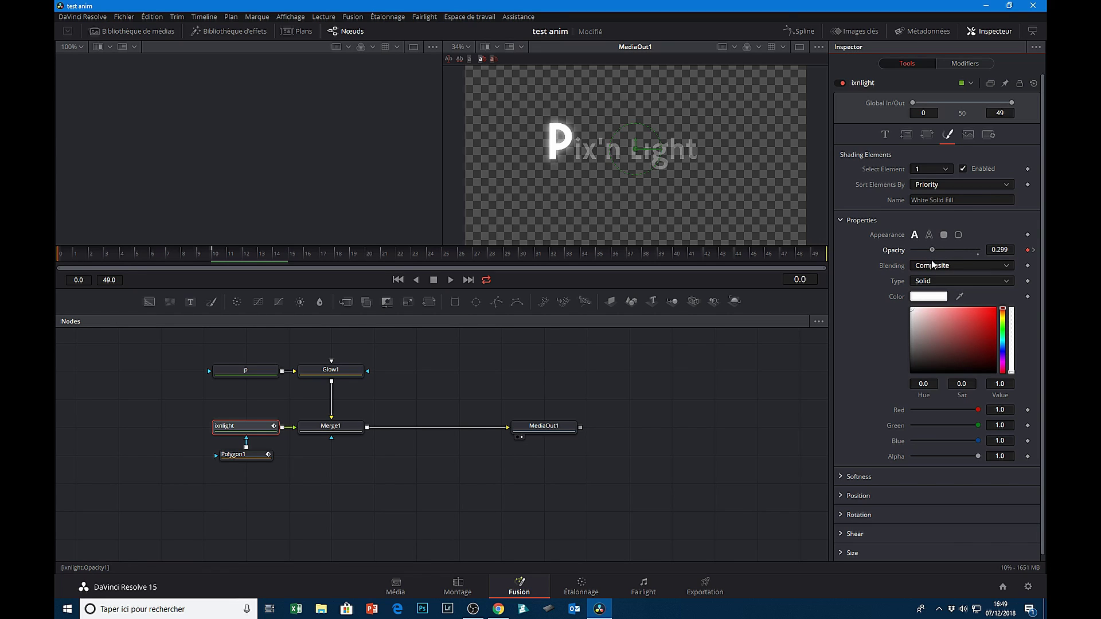
drag(659, 149, 690, 93)
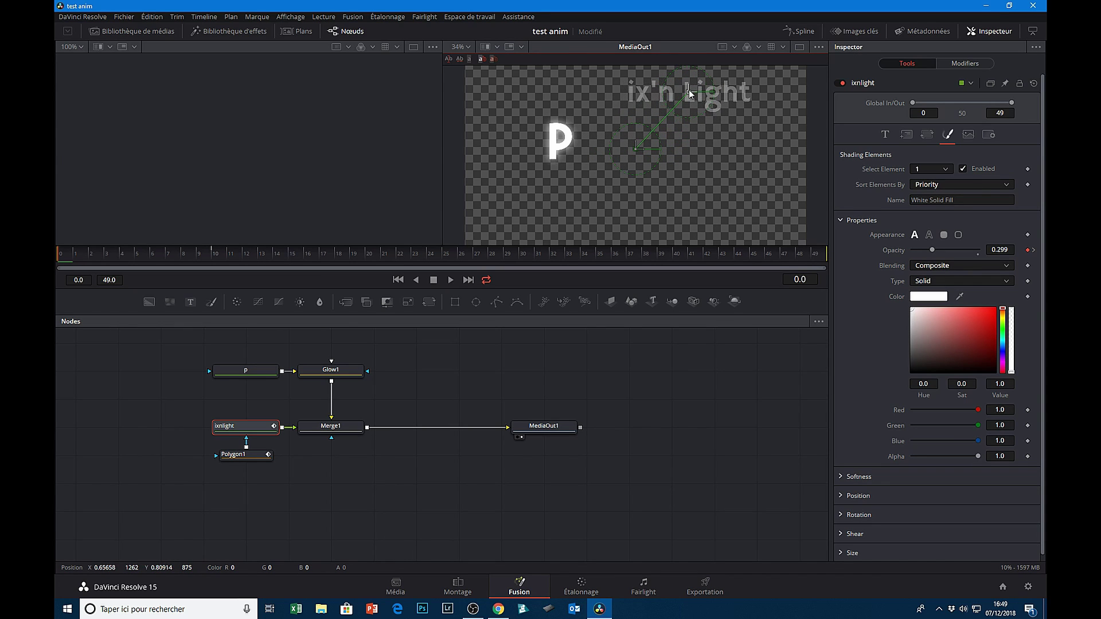
click(906, 135)
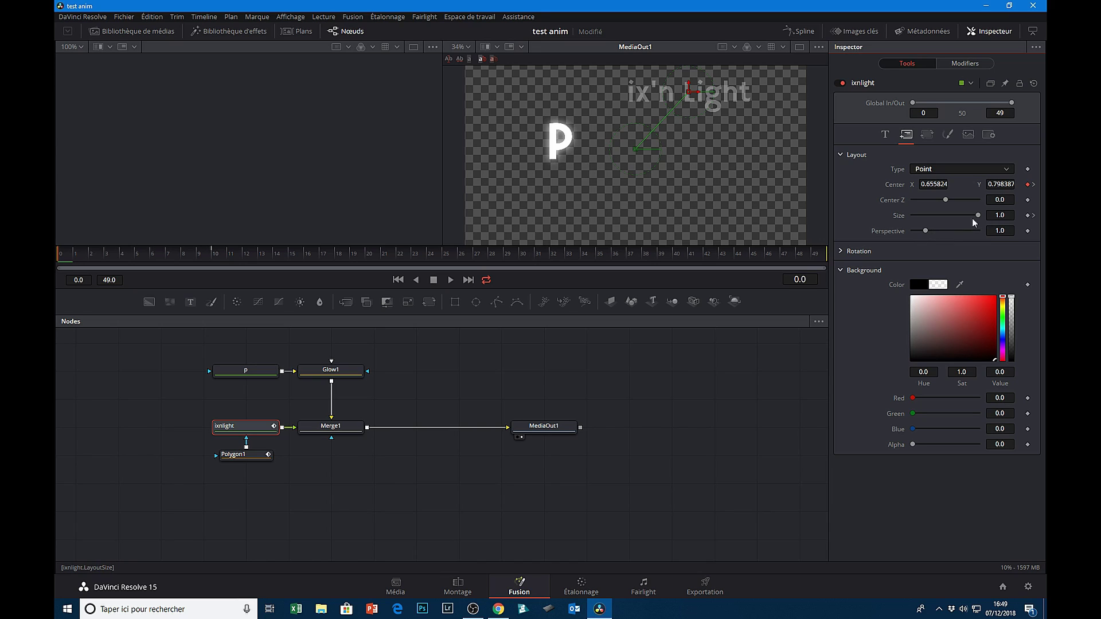
drag(978, 215, 936, 223)
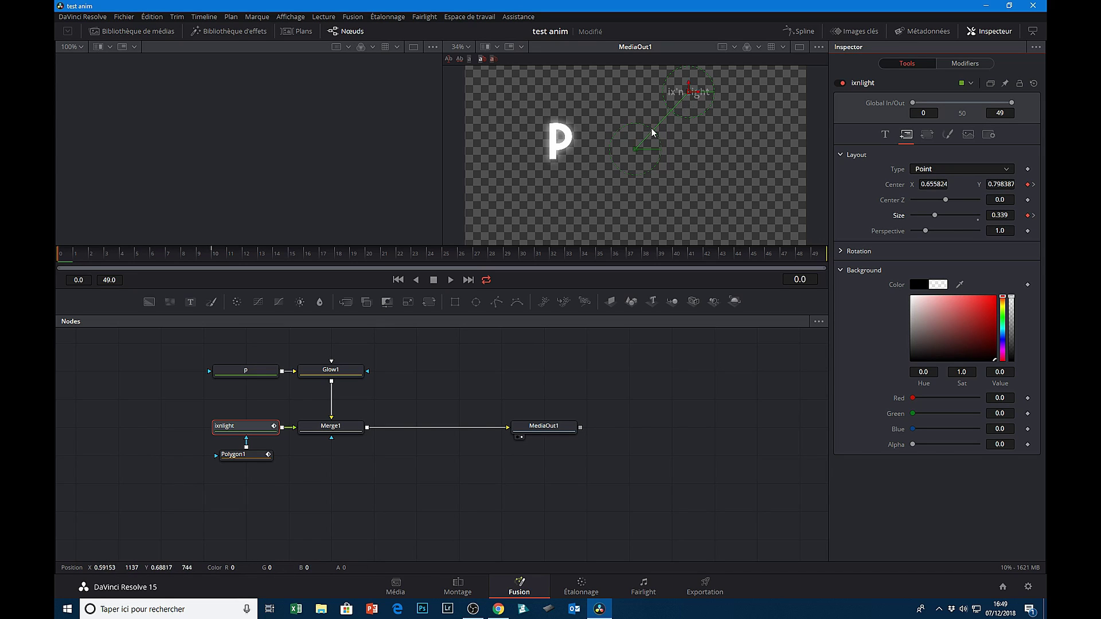
- Play back the title, stopping at frame 4 and zooming the viewer on the ixnlight text
click(449, 282)
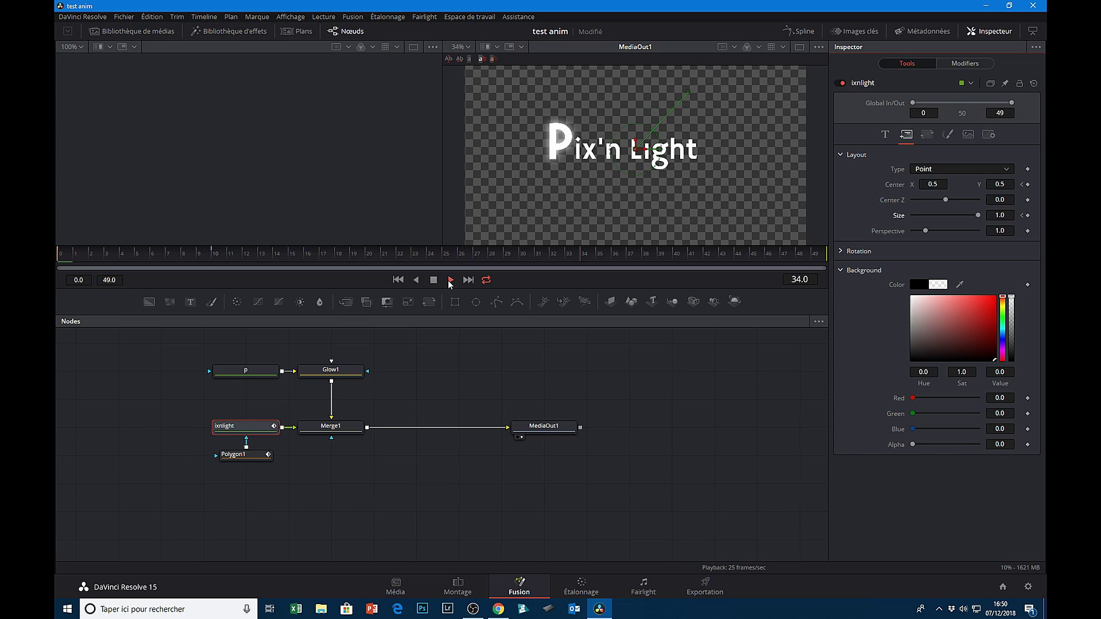
click(433, 280)
click(451, 281)
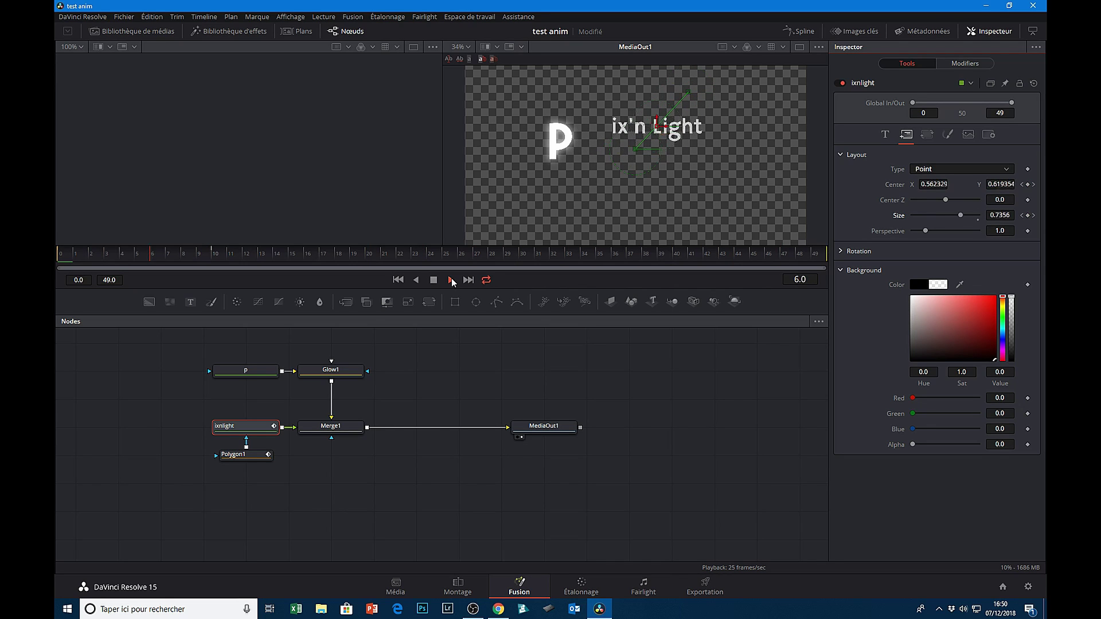
click(451, 281)
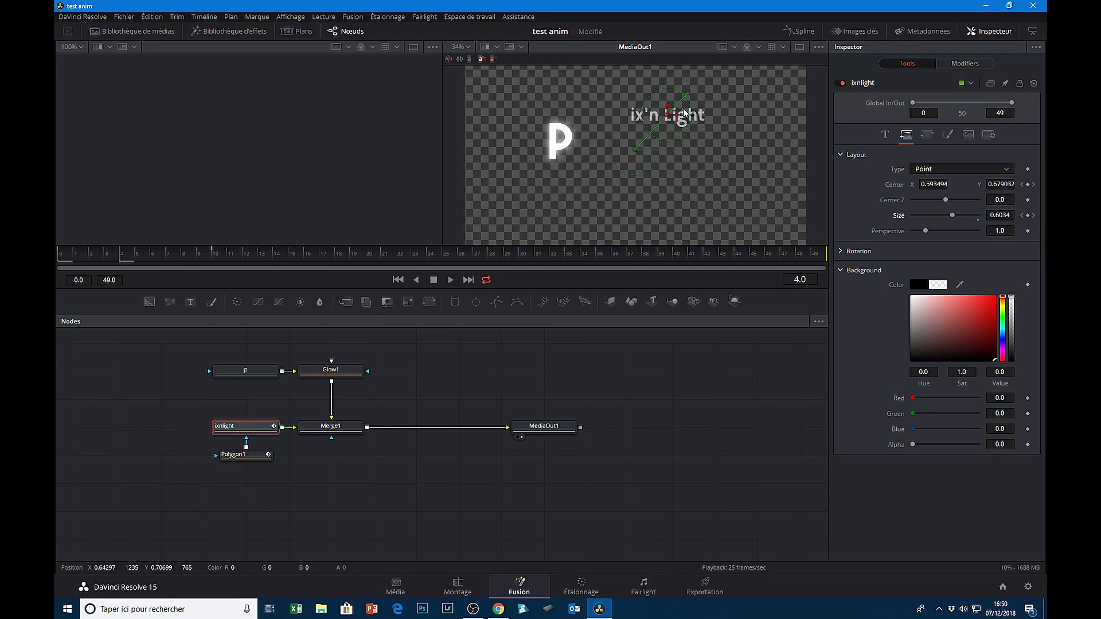
scroll(684, 113, up, 2)
scroll(684, 114, up, 6)
scroll(679, 113, up, 2)
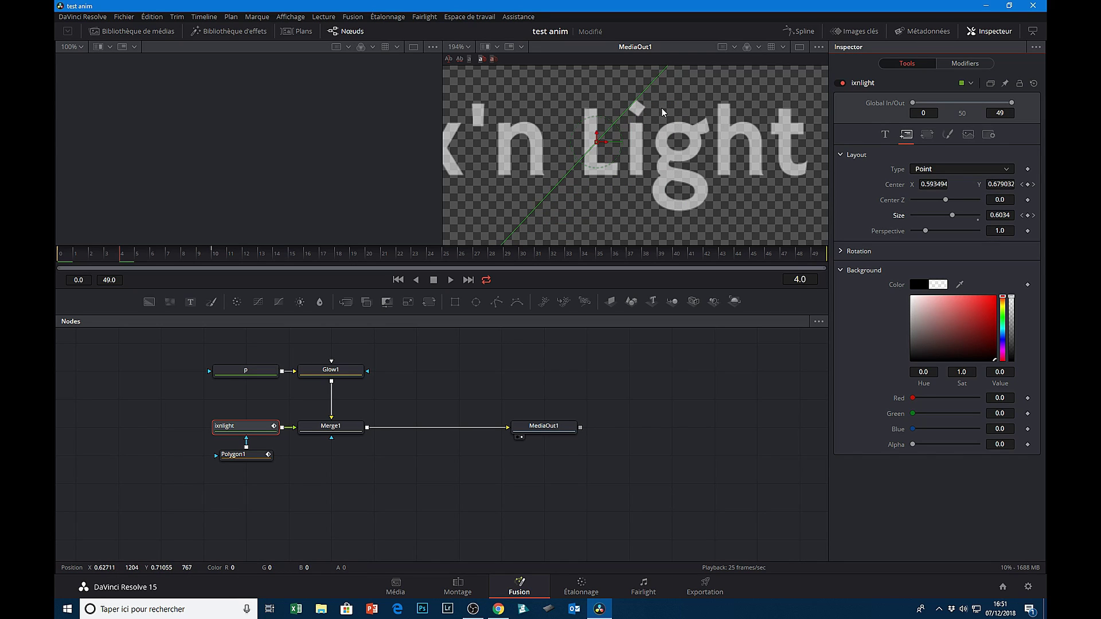
scroll(662, 108, down, 2)
scroll(662, 108, down, 1)
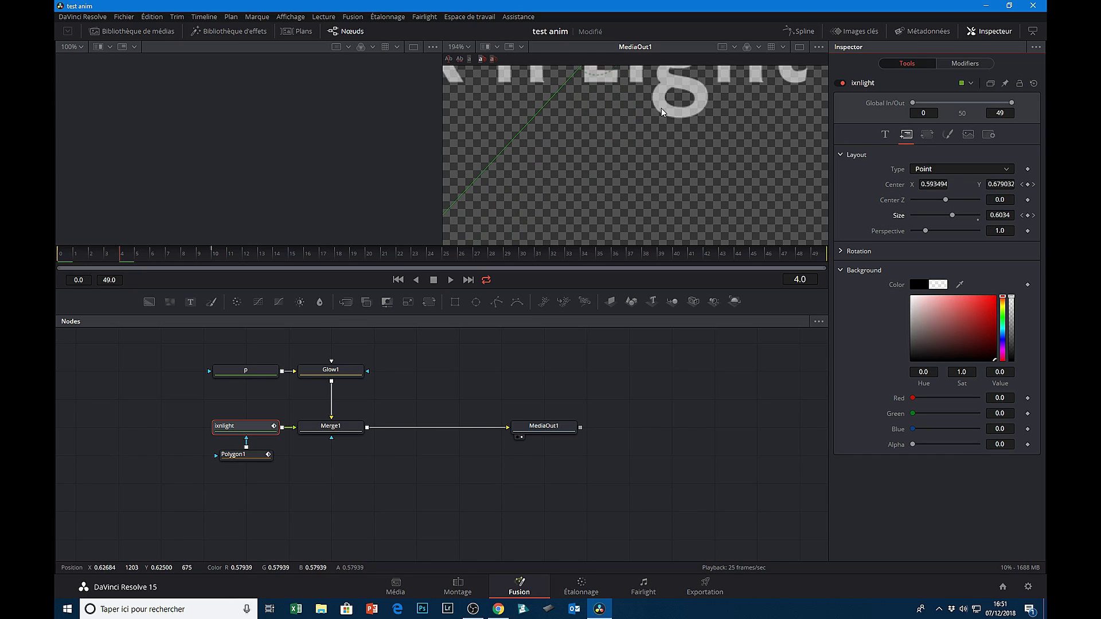
scroll(662, 108, up, 3)
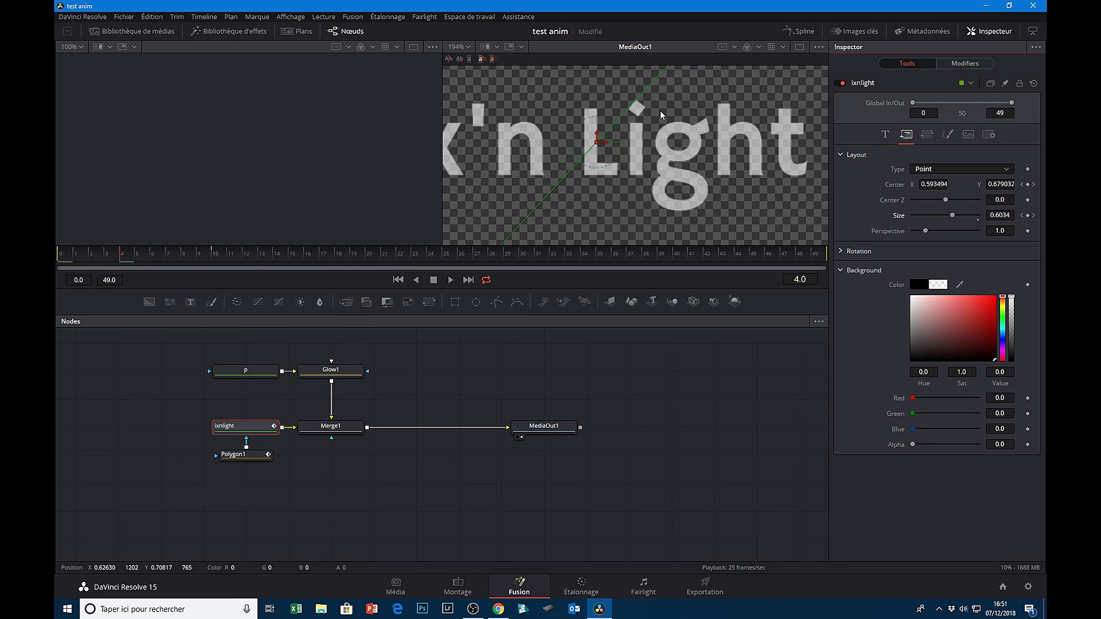
- Connect Polygon1's Center to Path1's Position so the mask follows the text's motion path
click(248, 456)
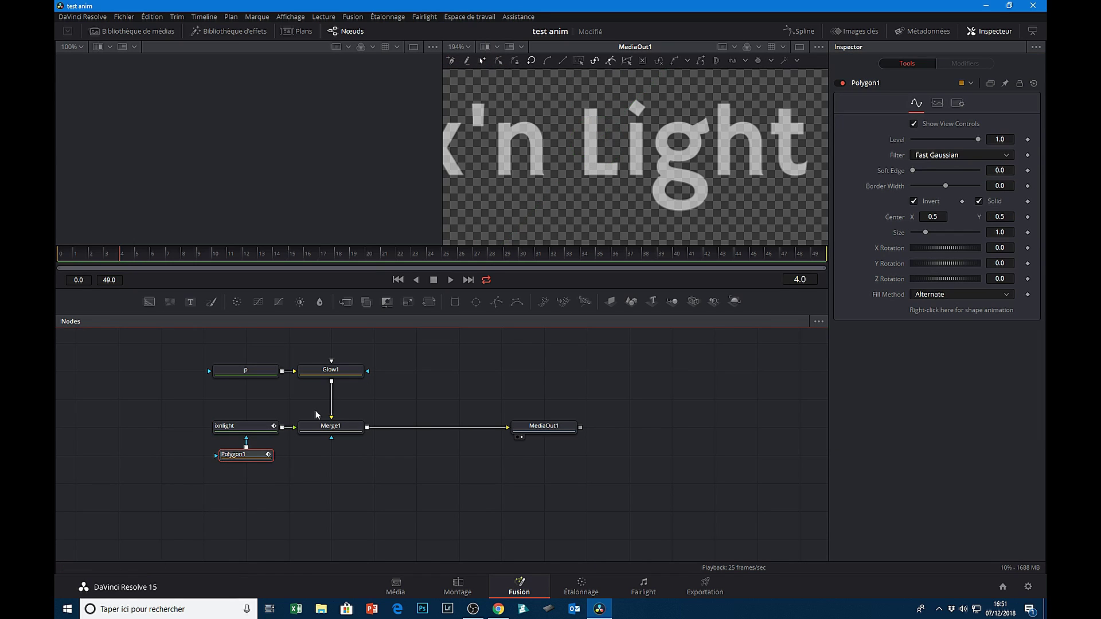
scroll(588, 165, down, 2)
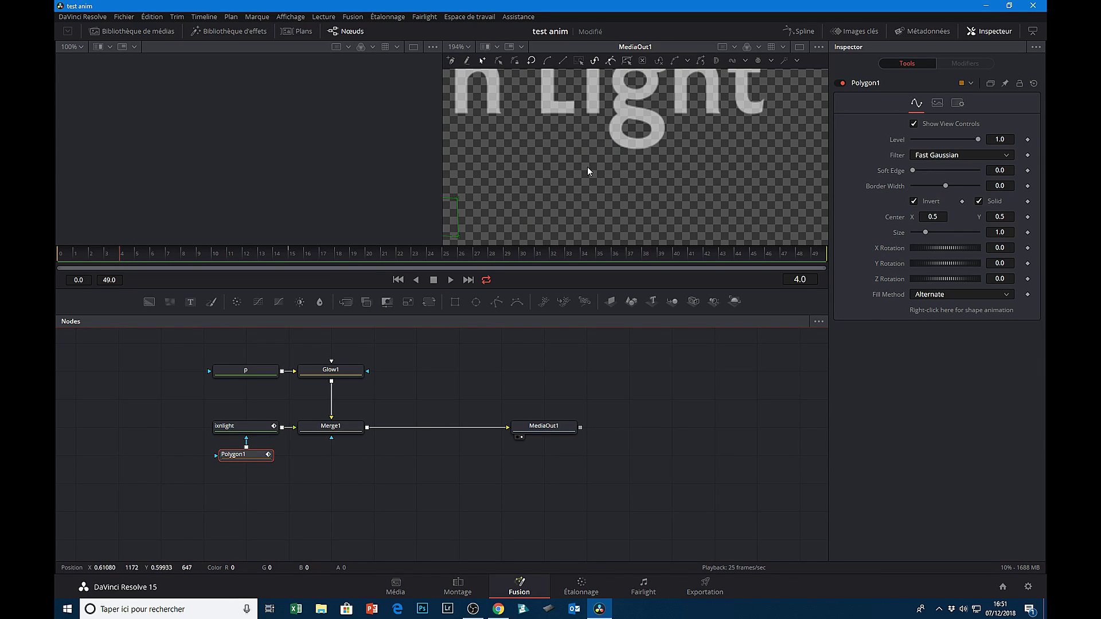
scroll(587, 168, down, 2)
scroll(586, 167, down, 2)
scroll(586, 167, down, 1)
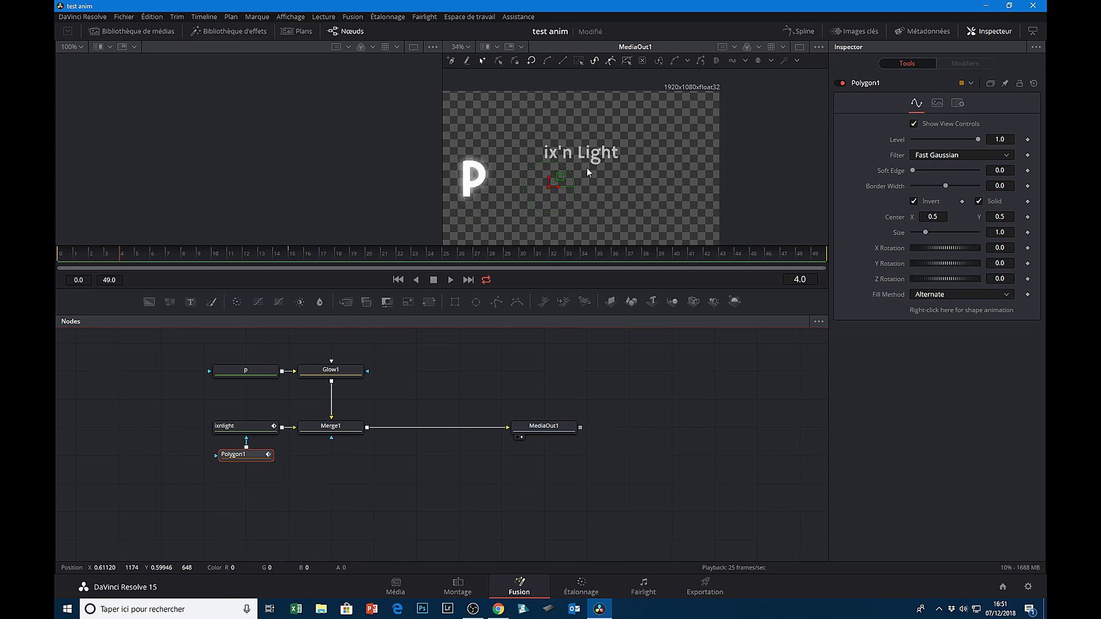
scroll(587, 167, down, 1)
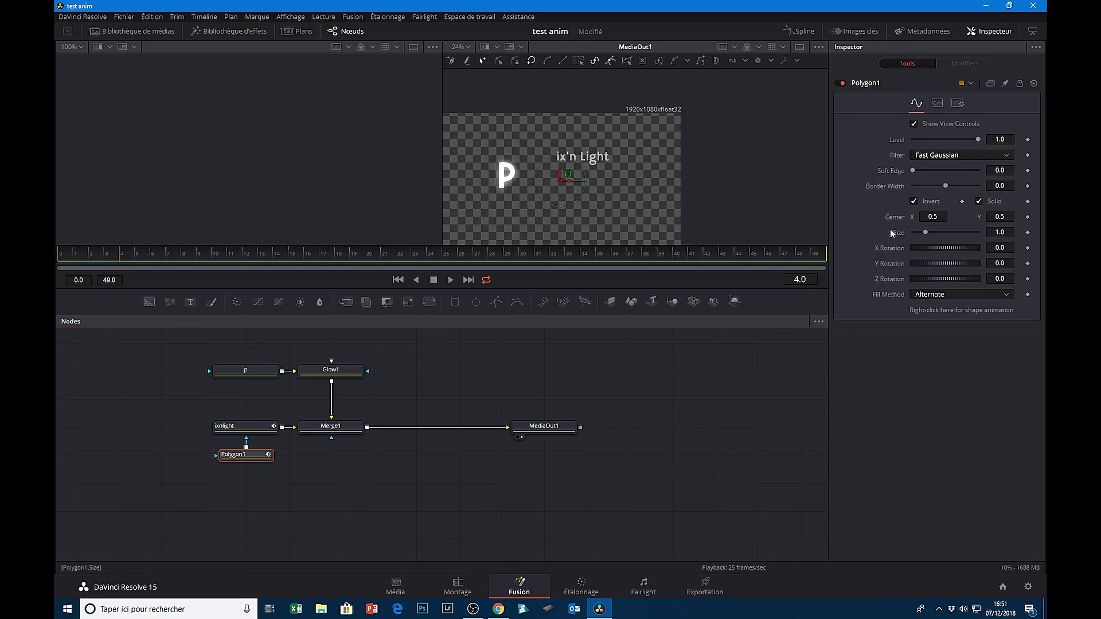
right_click(899, 217)
mouse_move(937, 271)
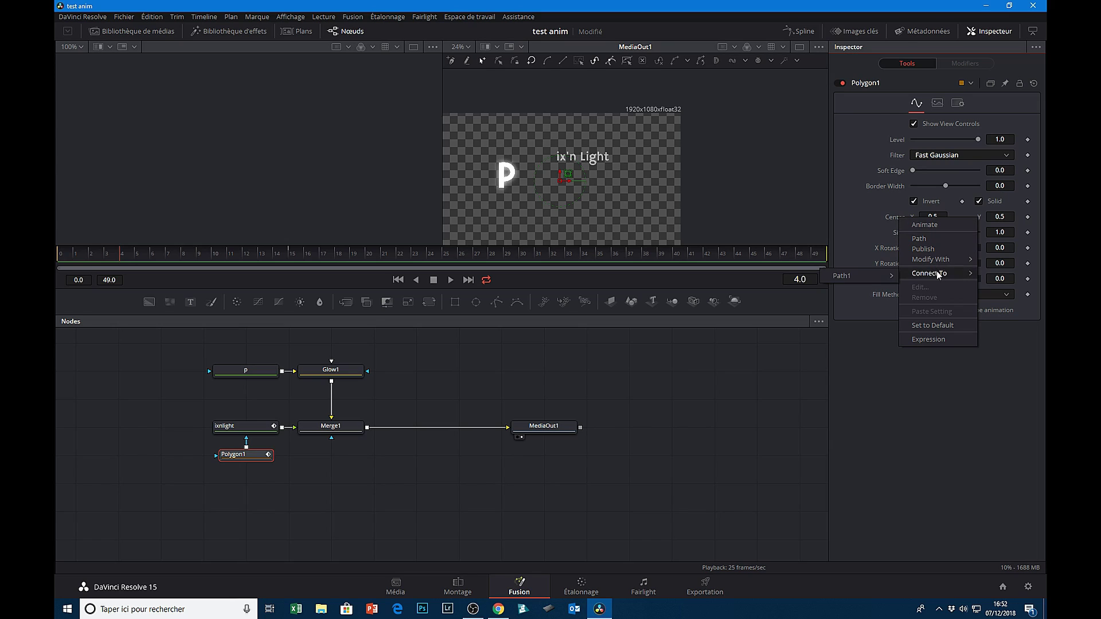
mouse_move(875, 278)
click(918, 280)
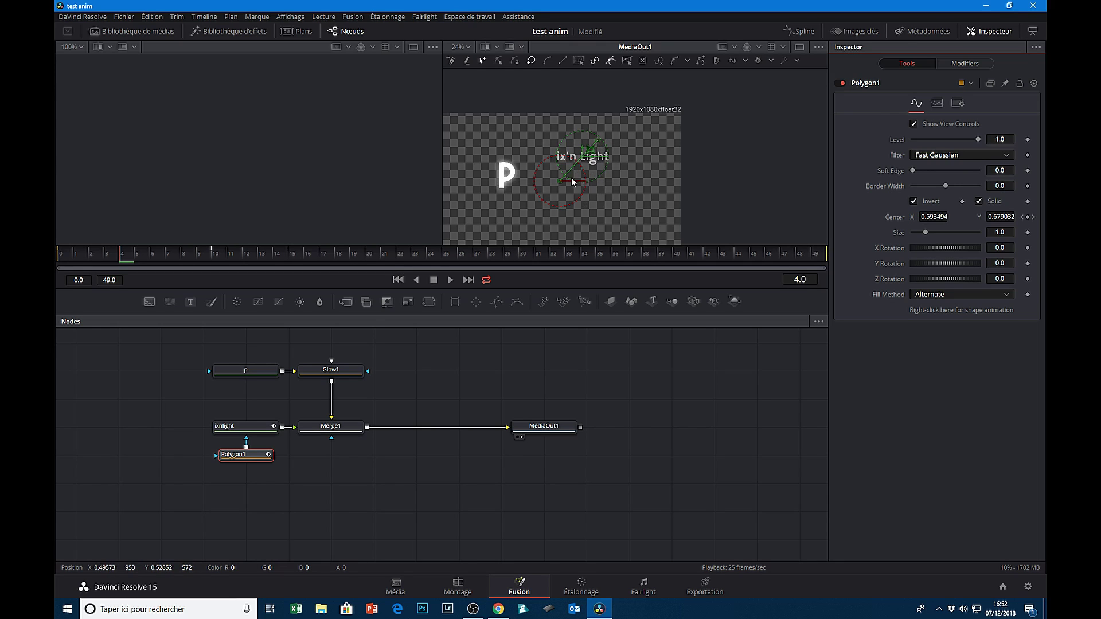
- Step between frames 2 and 5 to confirm the mask center moves with the text
key(Left)
key(Left)
key(Left)
key(Left)
key(Right)
key(Right)
key(Right)
key(Right)
key(Right)
key(Right)
key(Right)
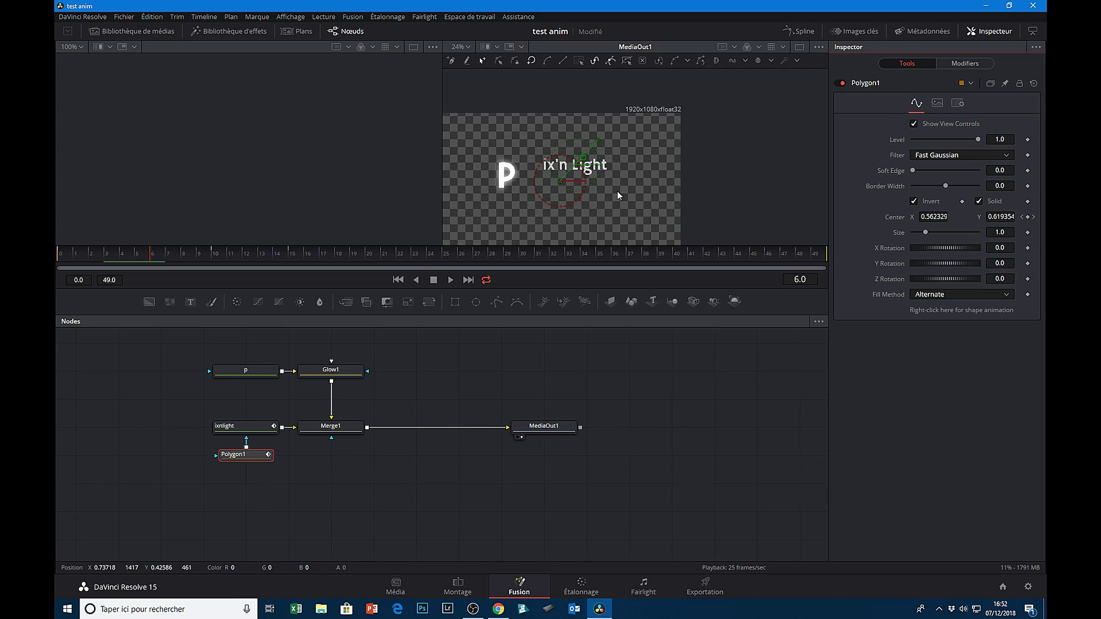
key(Right)
key(Right)
key(Right)
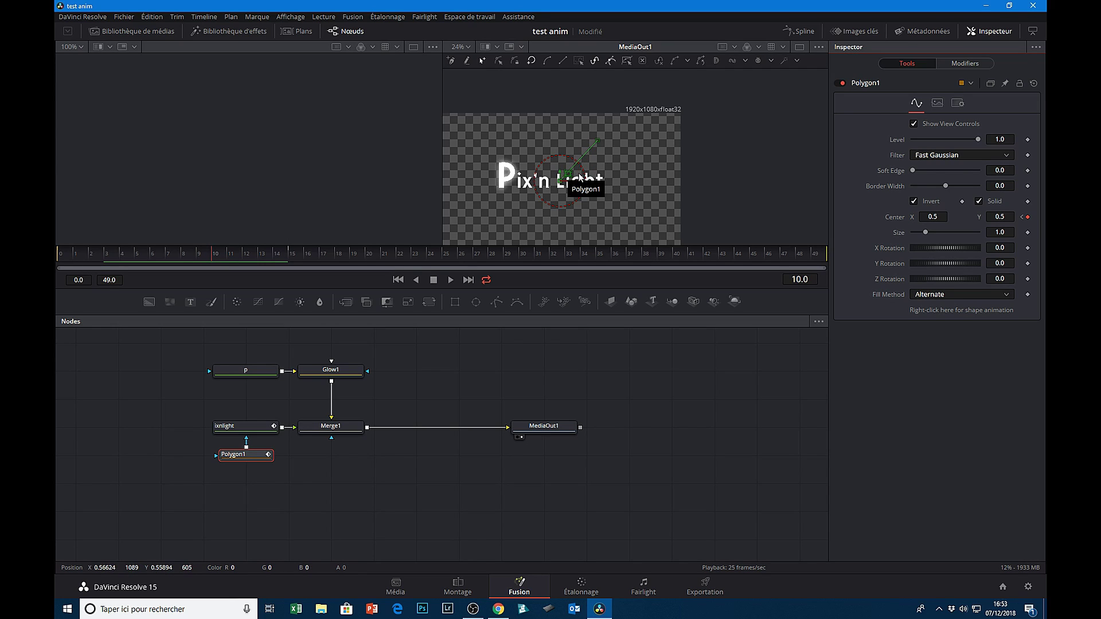
- At frame 8, select the small square Polygon1 mask and its bottom-right corner point
scroll(579, 176, up, 2)
scroll(579, 176, up, 1)
scroll(579, 176, up, 1)
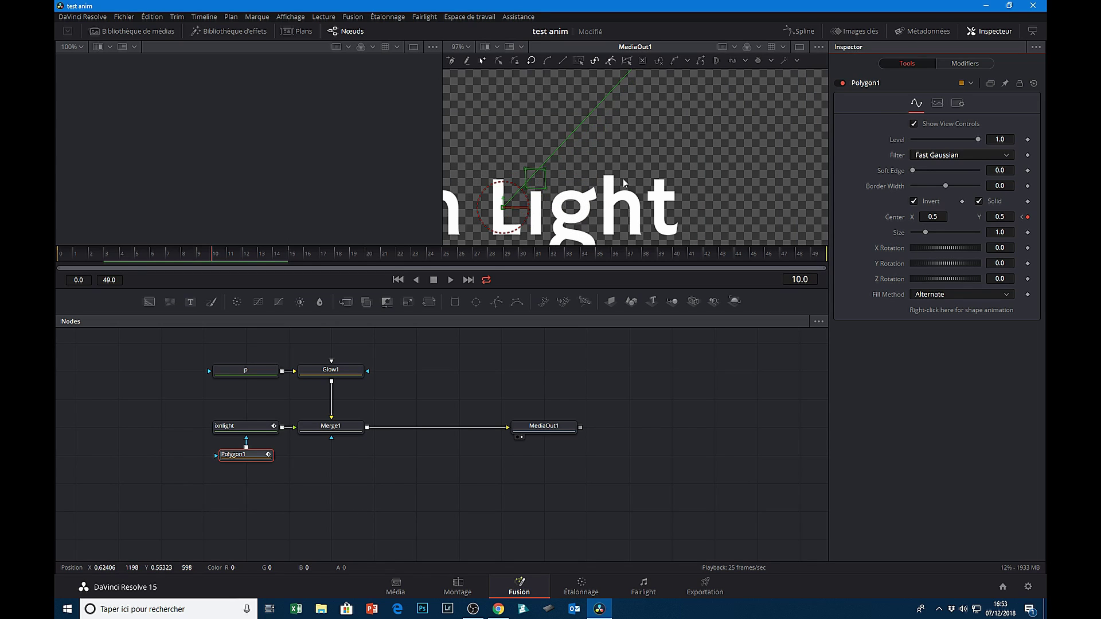
key(Left)
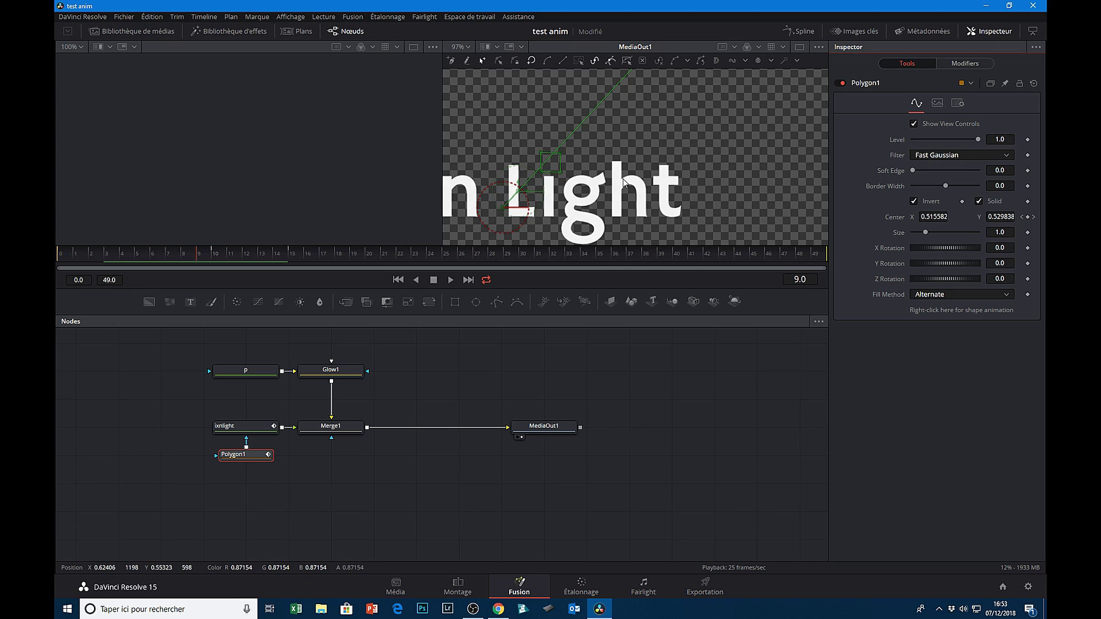
key(Left)
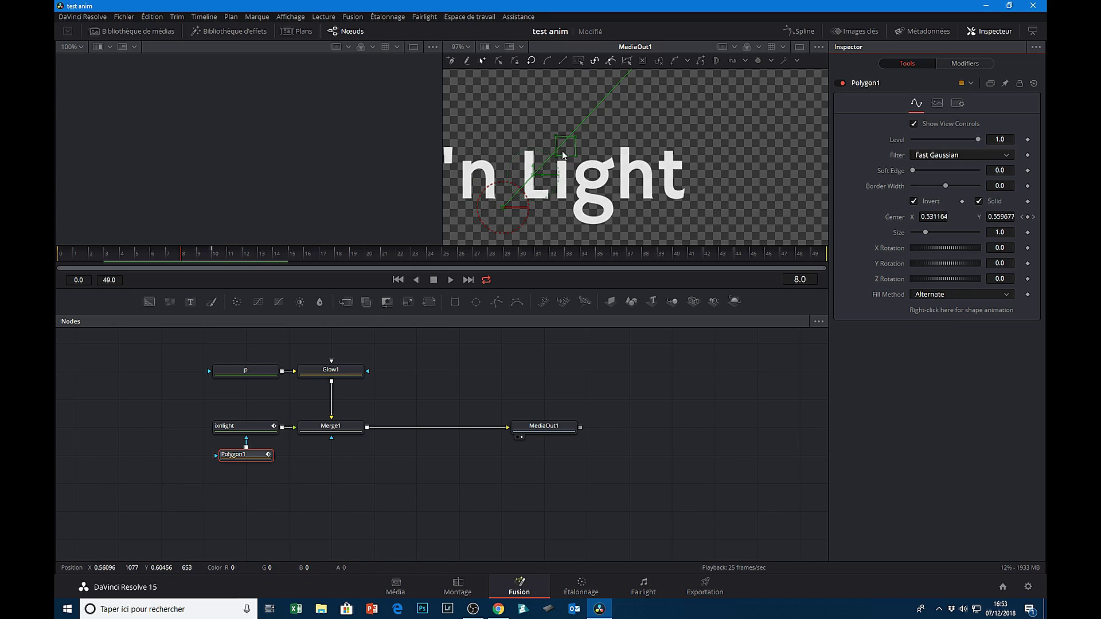
scroll(563, 151, up, 2)
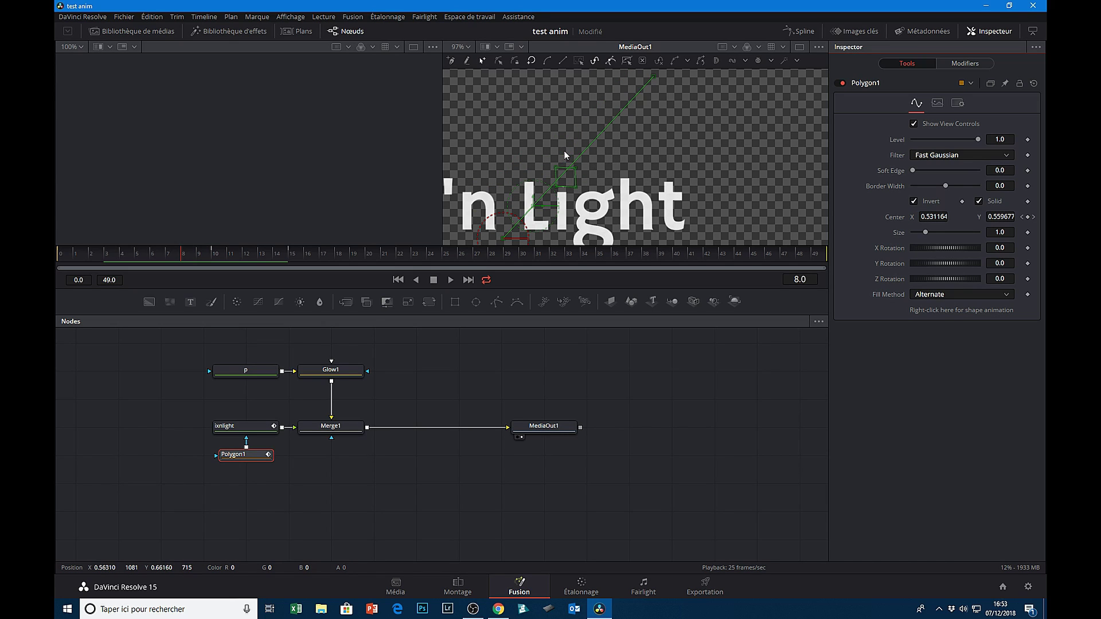
click(556, 184)
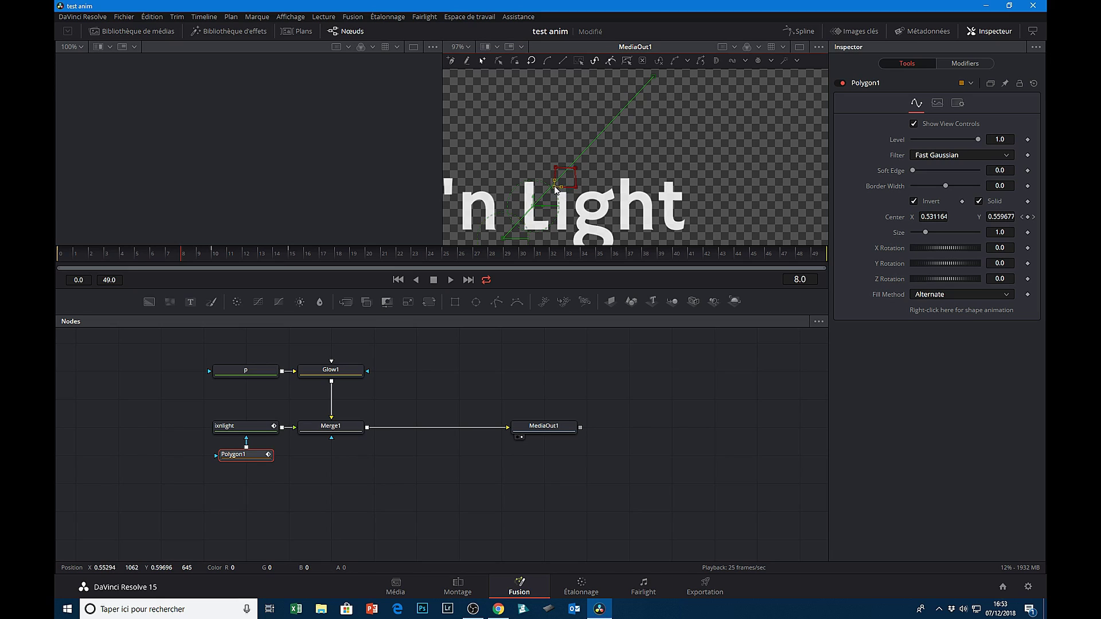
click(573, 188)
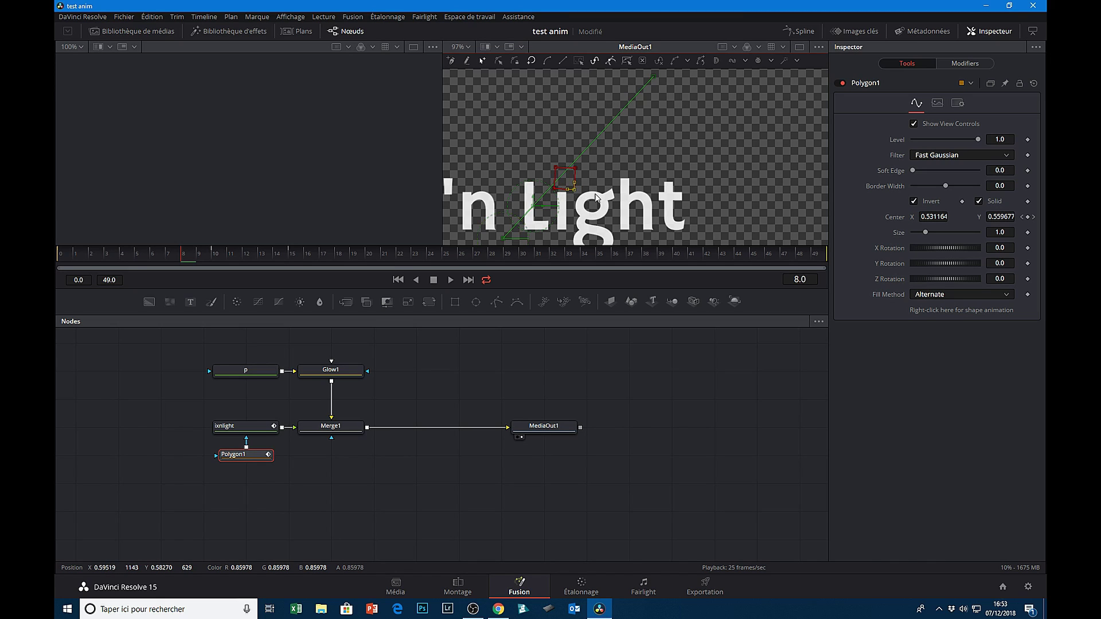
- Reshape and nudge the mask at frames 6 and 4 so it tracks the text
key(Left)
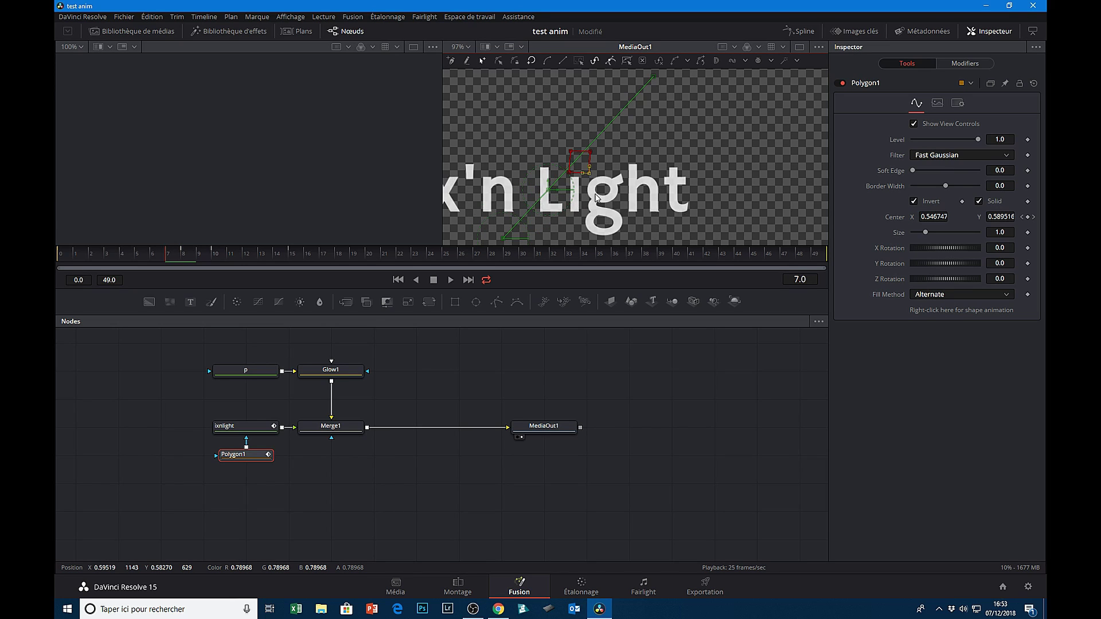
key(Left)
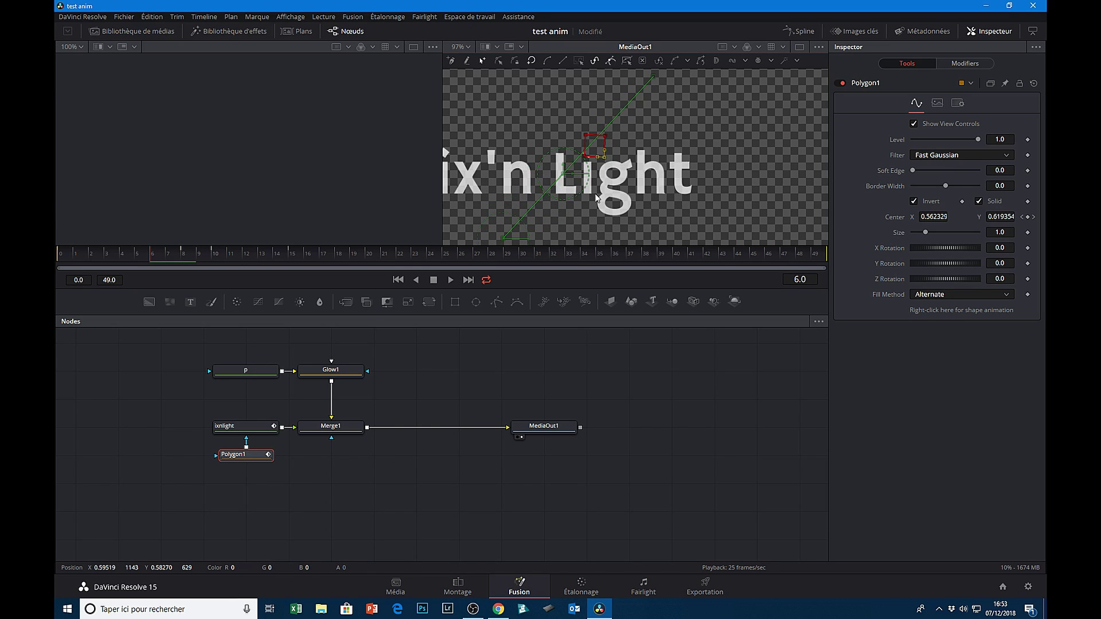
drag(583, 151, 577, 137)
key(Left)
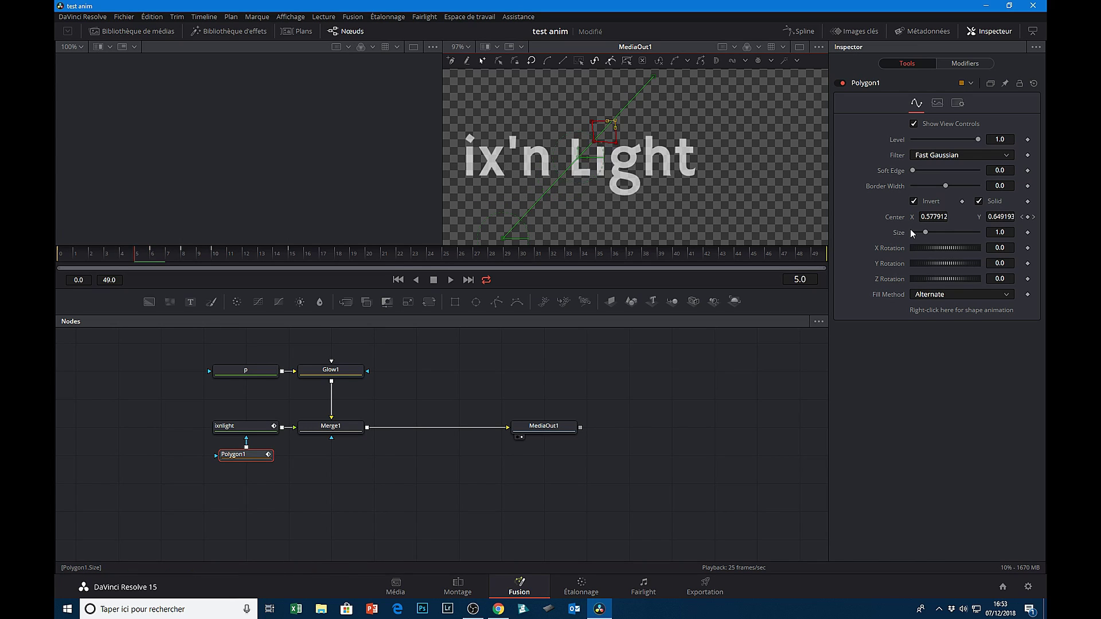
key(Left)
scroll(620, 124, up, 3)
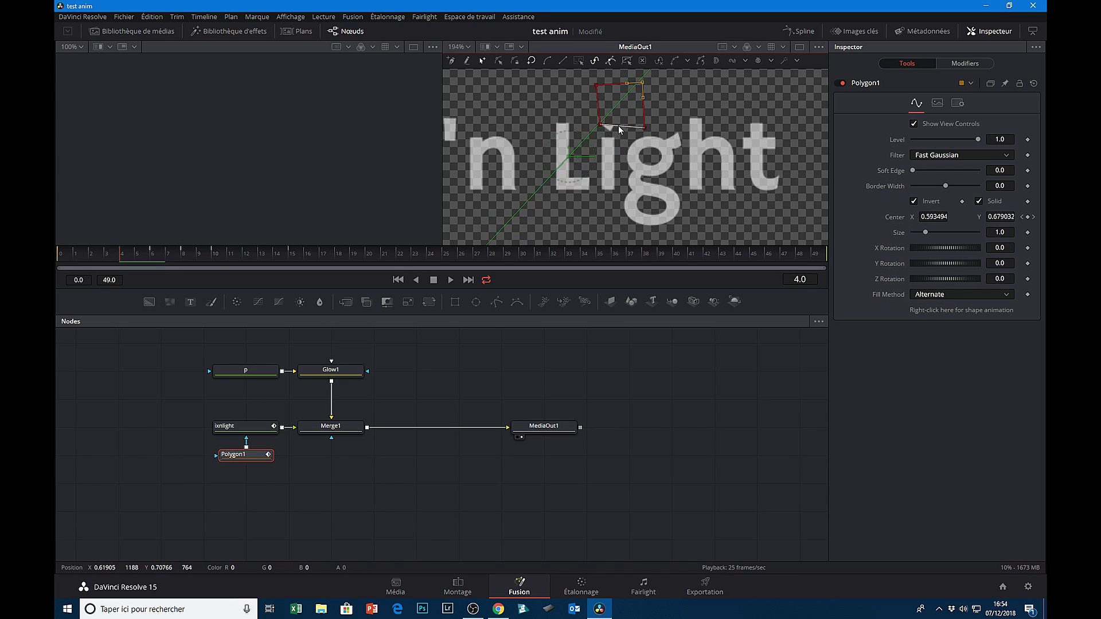
scroll(618, 127, up, 3)
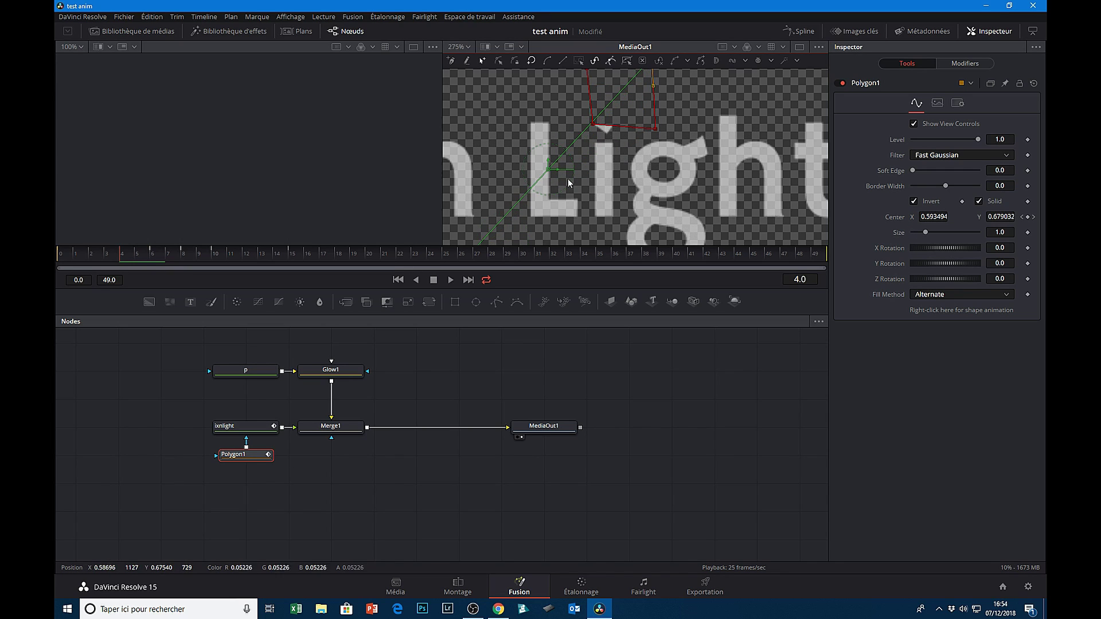
click(591, 131)
drag(597, 134, 596, 128)
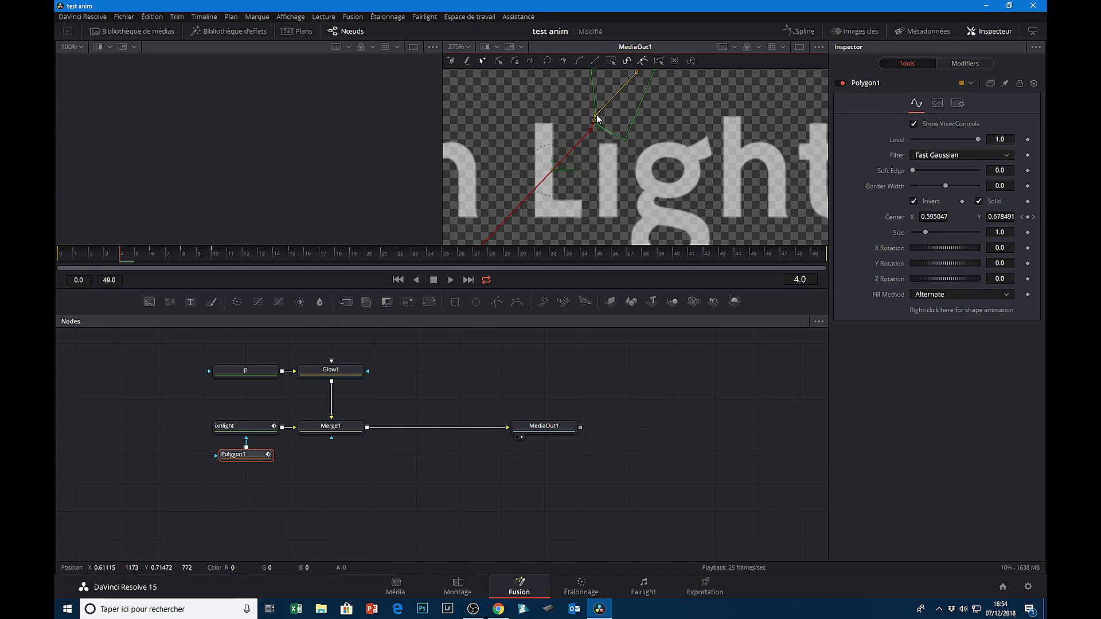
mouse_move(596, 127)
mouse_down()
mouse_move(594, 137)
mouse_move(595, 118)
mouse_up()
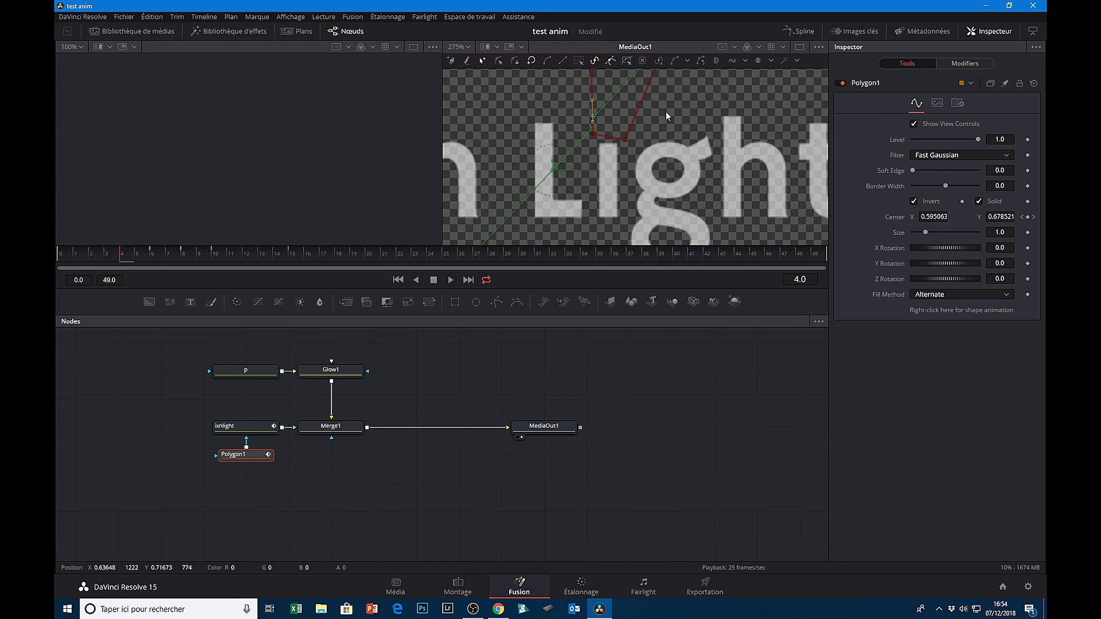
- Shift the mask left and up at frame 5, then reposition its lower-left corner at frame 2
key(Right)
drag(590, 129, 585, 128)
key(Right)
key(Left)
key(Left)
key(Left)
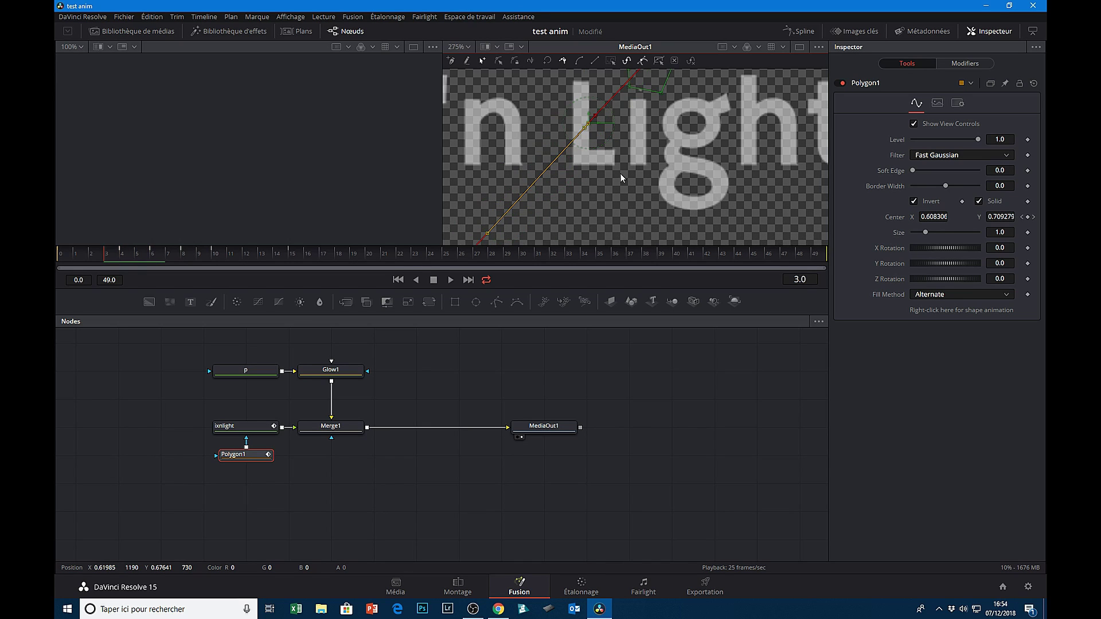
key(Right)
drag(626, 158, 608, 233)
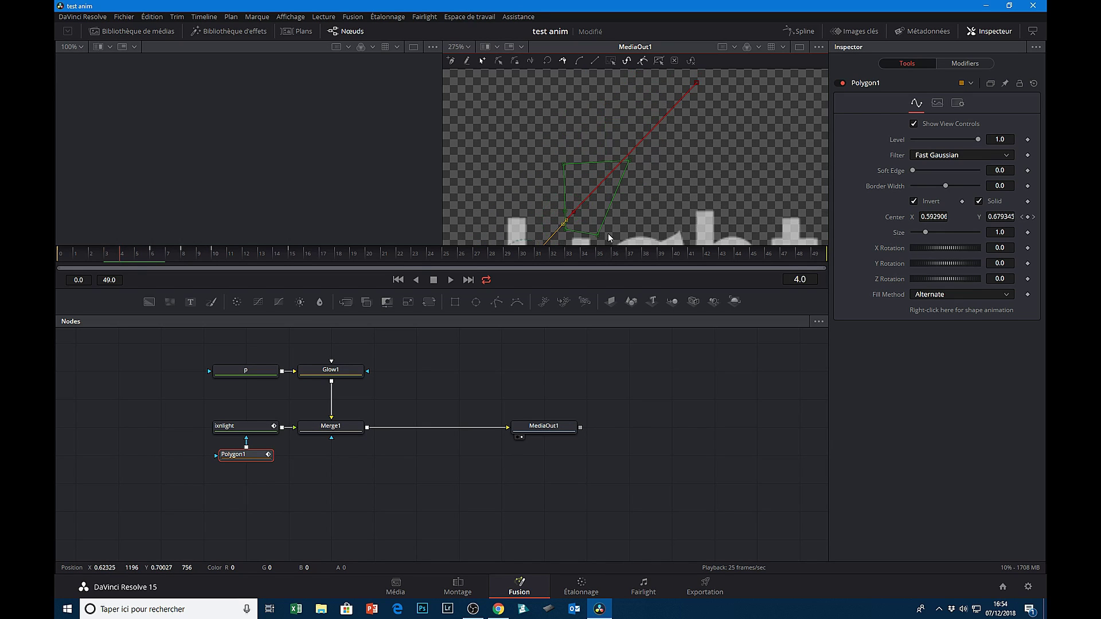
key(Left)
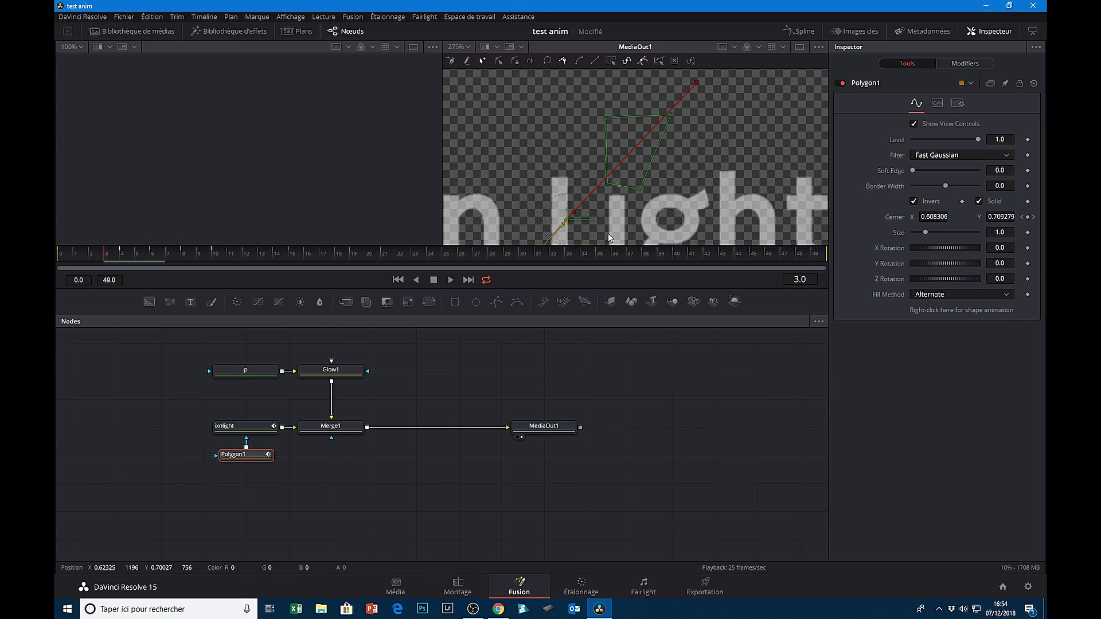
key(Left)
drag(650, 139, 639, 146)
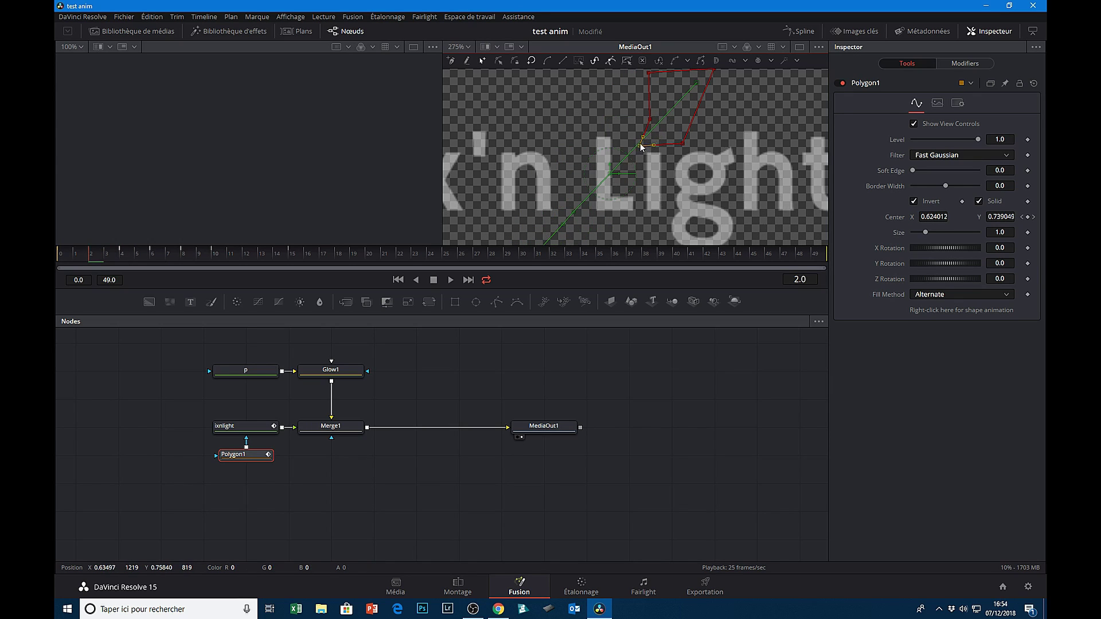
- Pull the mask corners inward at frames 1 and 0, then preview around the word Light
key(Left)
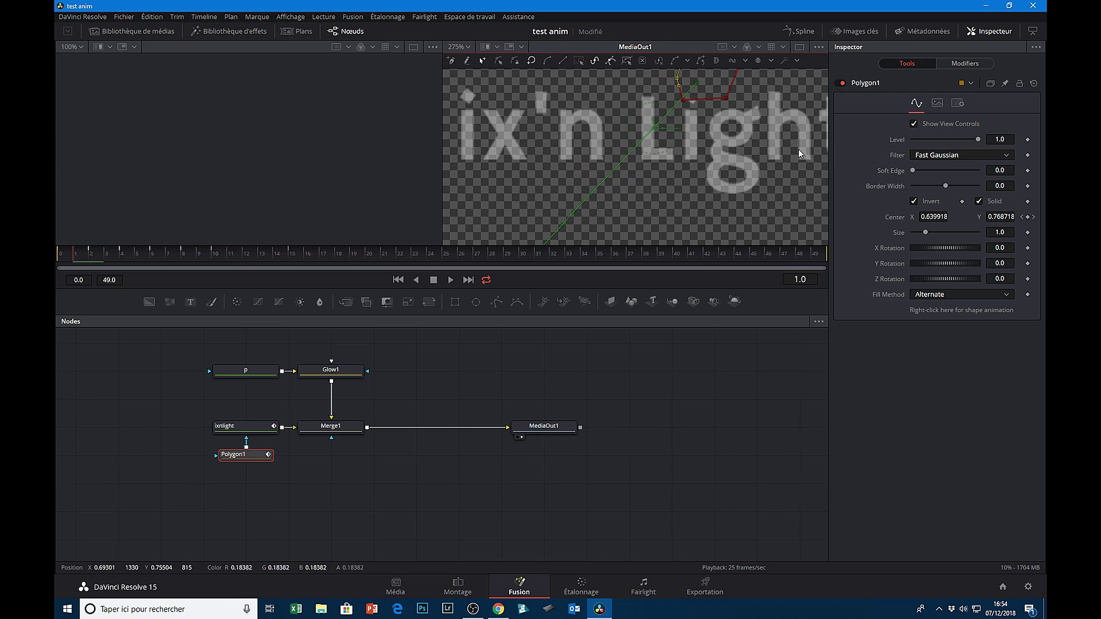
drag(724, 98, 706, 105)
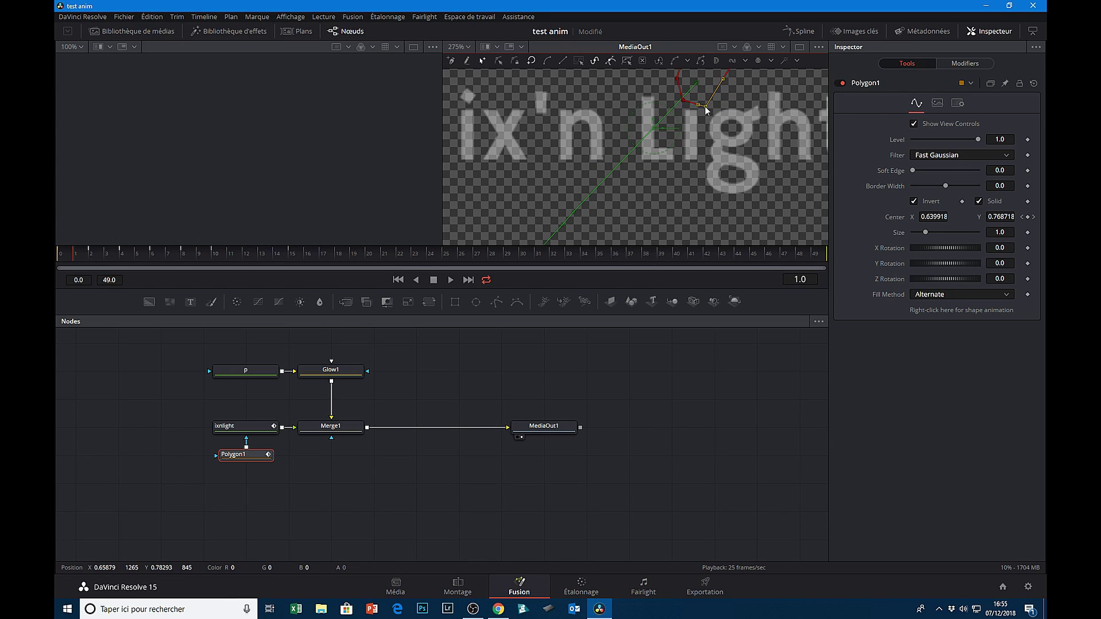
key(Left)
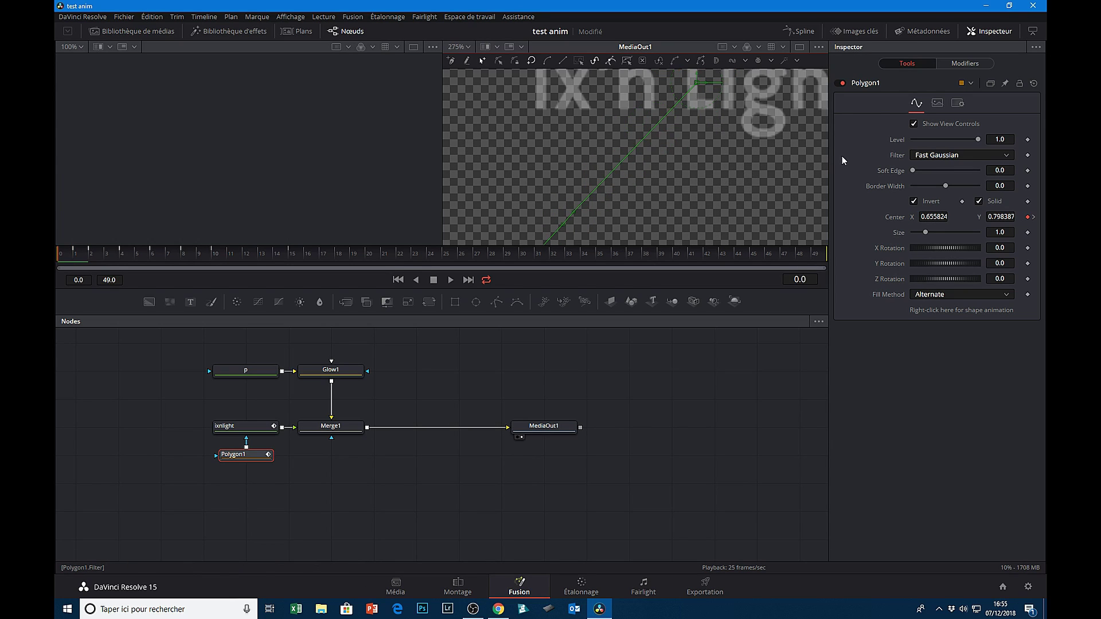
drag(718, 144, 655, 225)
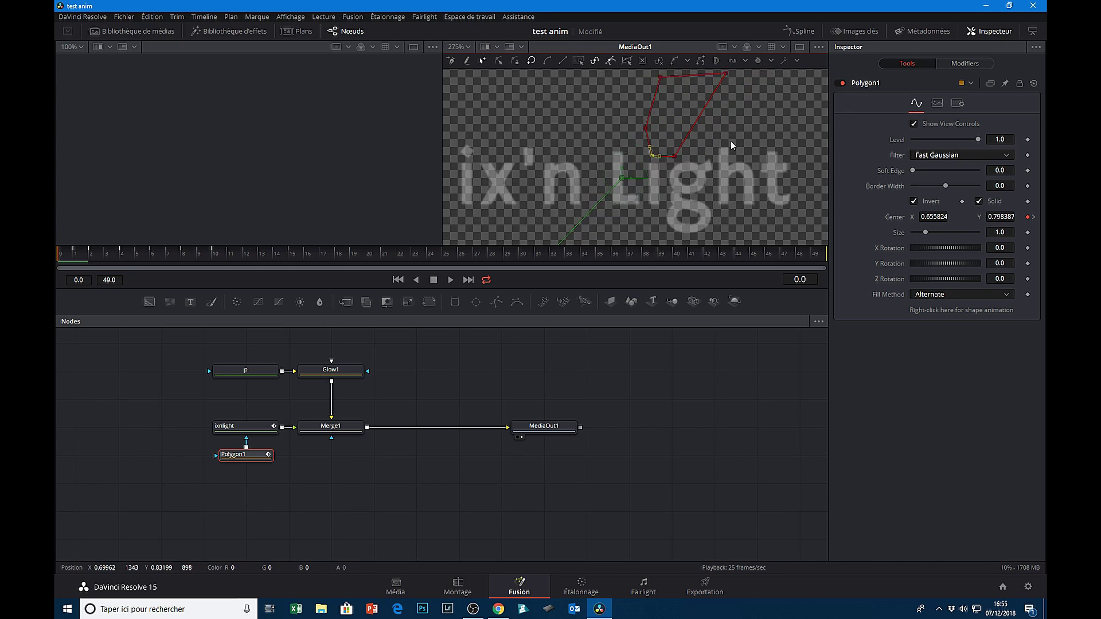
mouse_move(714, 90)
mouse_down()
mouse_move(696, 117)
mouse_move(647, 102)
mouse_move(642, 112)
mouse_up()
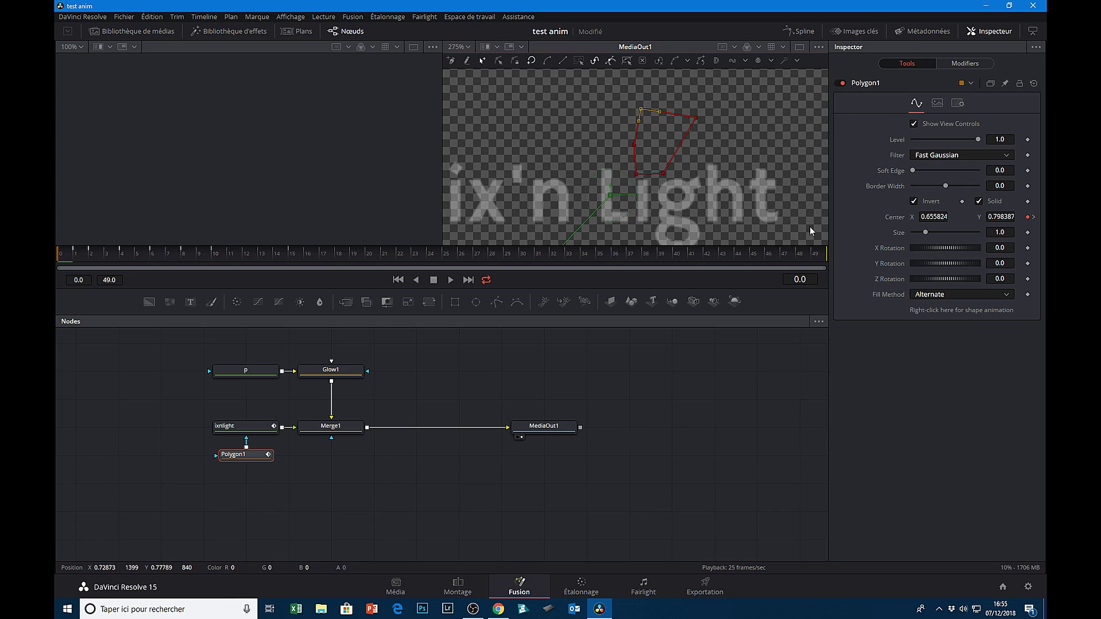
key(space)
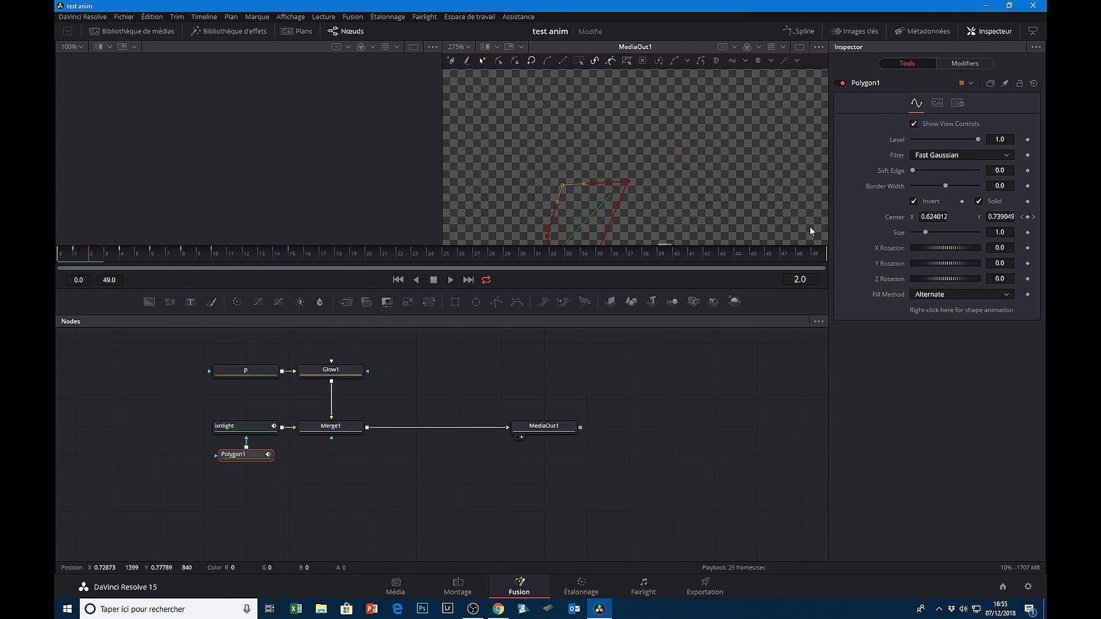
drag(666, 233, 695, 115)
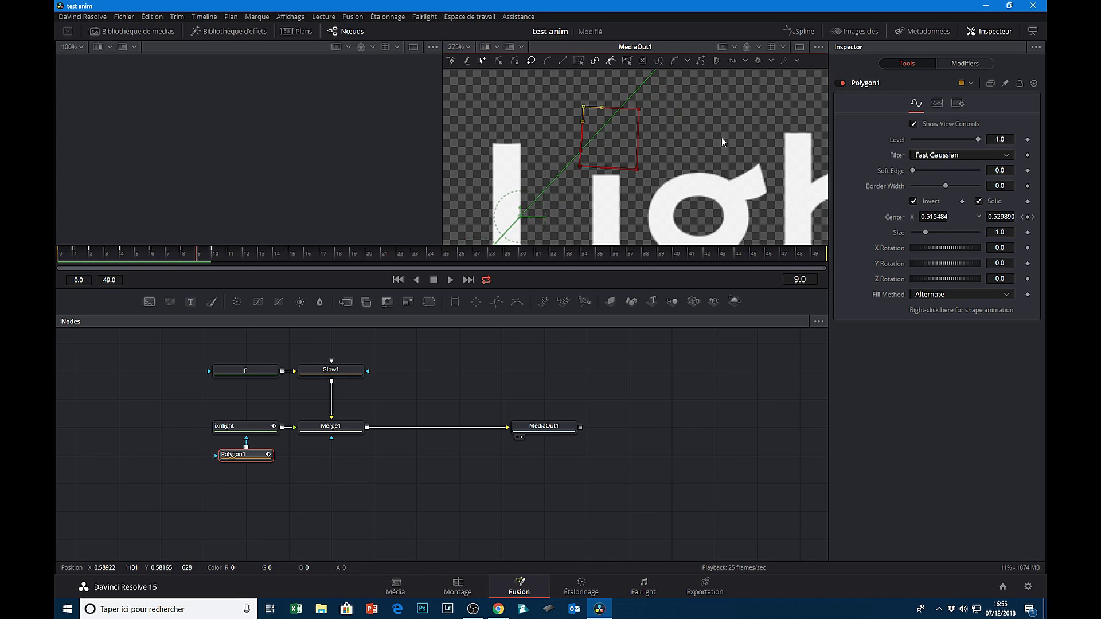
- Play the Pix'n Light reveal from the first frame, then select the Merge1 node
scroll(659, 160, down, 5)
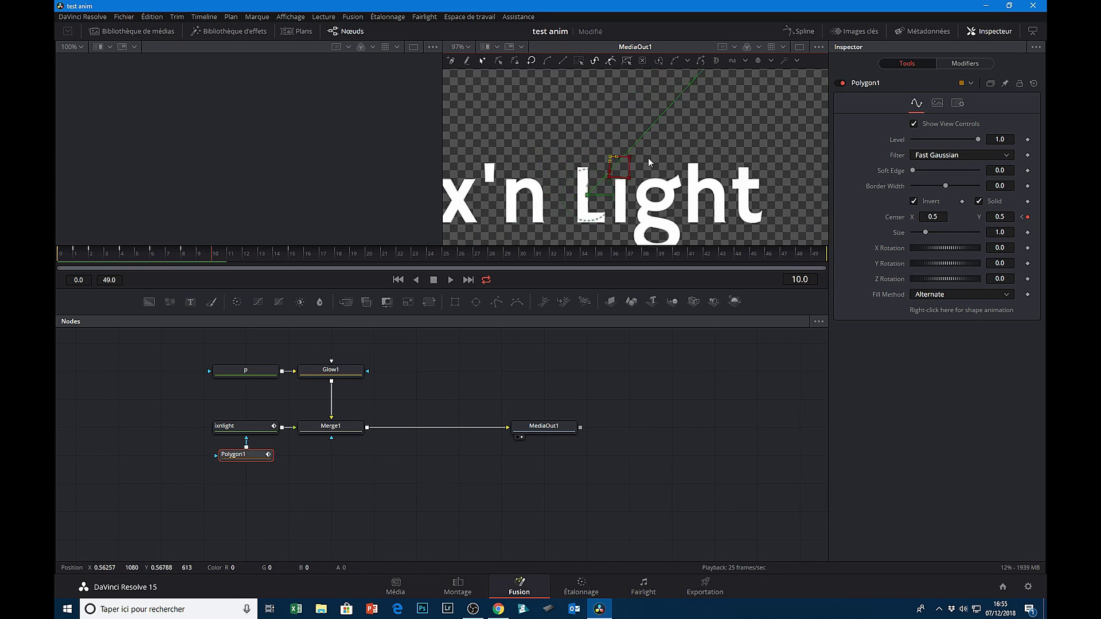
scroll(648, 157, down, 3)
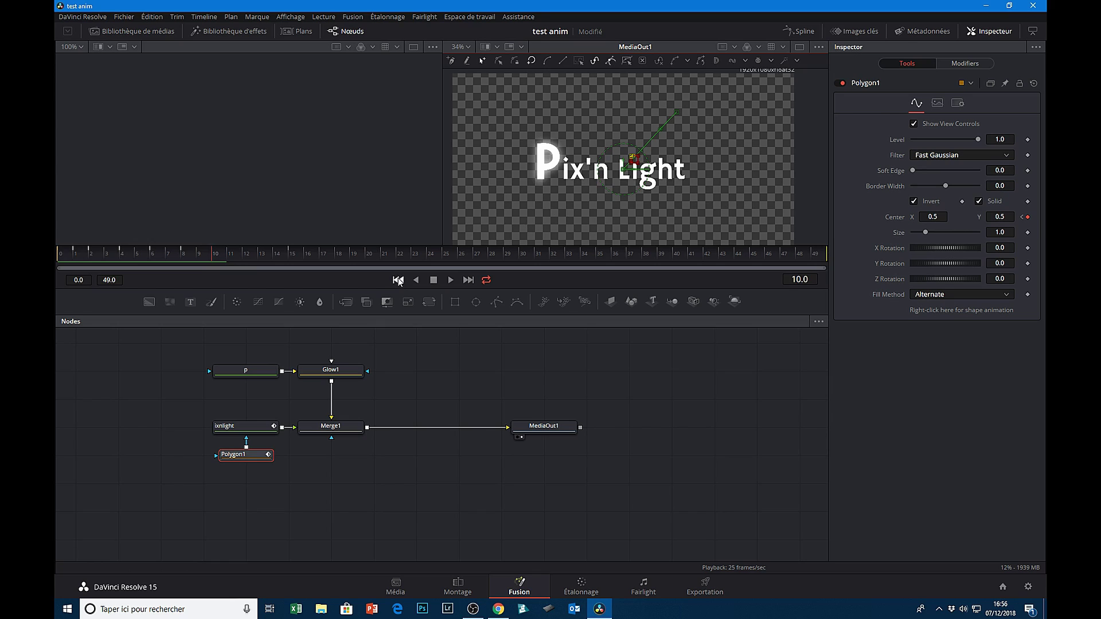
click(397, 280)
click(451, 278)
click(433, 279)
click(339, 429)
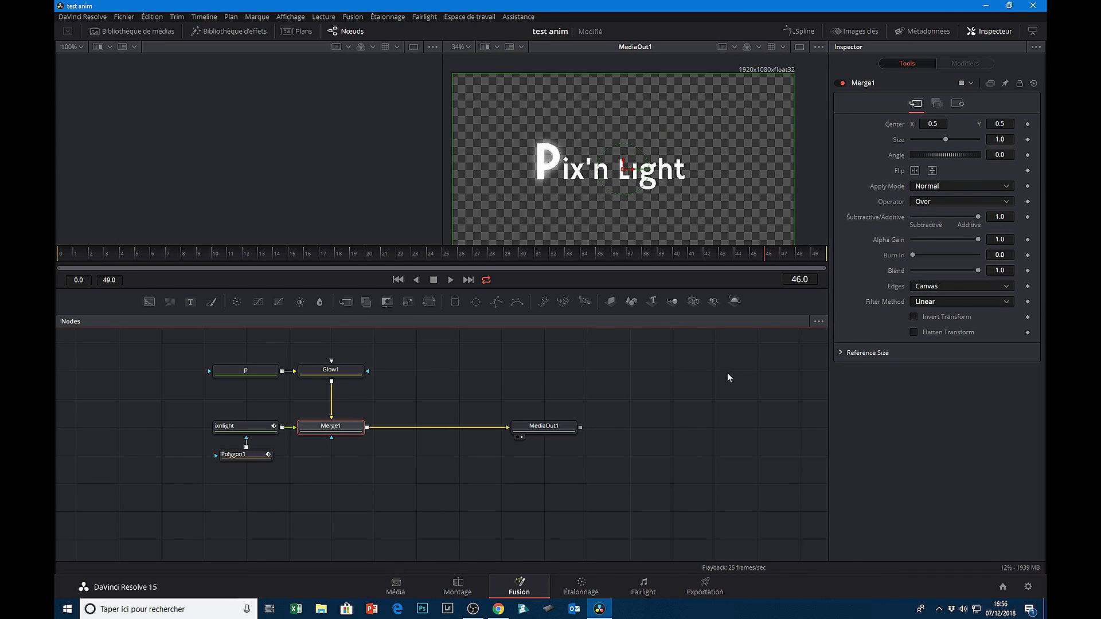
- Enable Motion Blur on Merge1 with Quality 10 and Shutter Angle 45.4
click(937, 103)
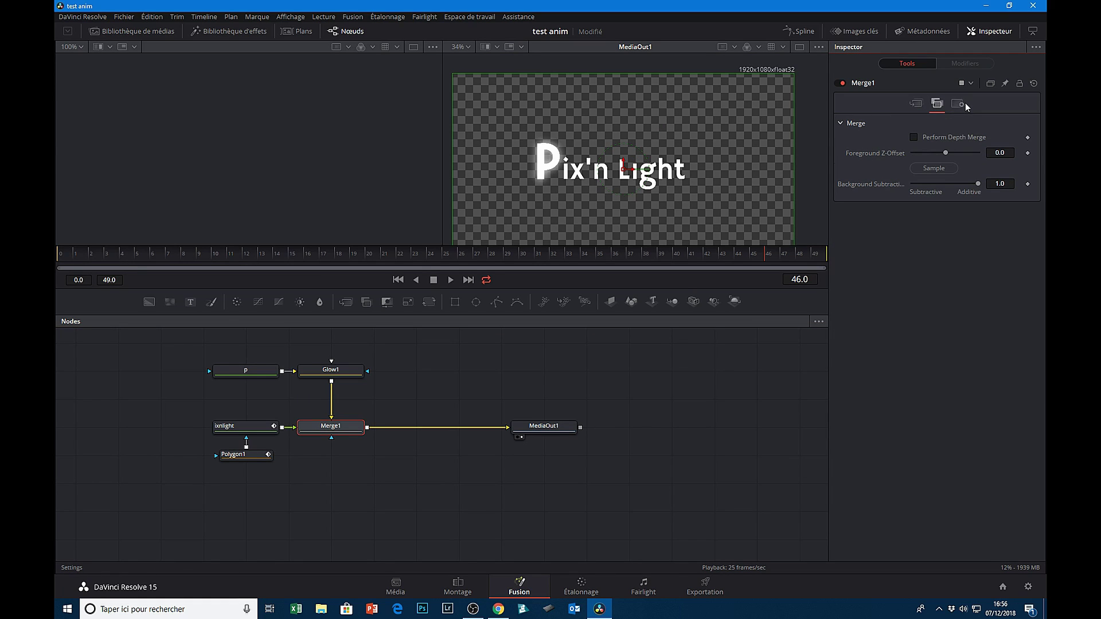
click(963, 104)
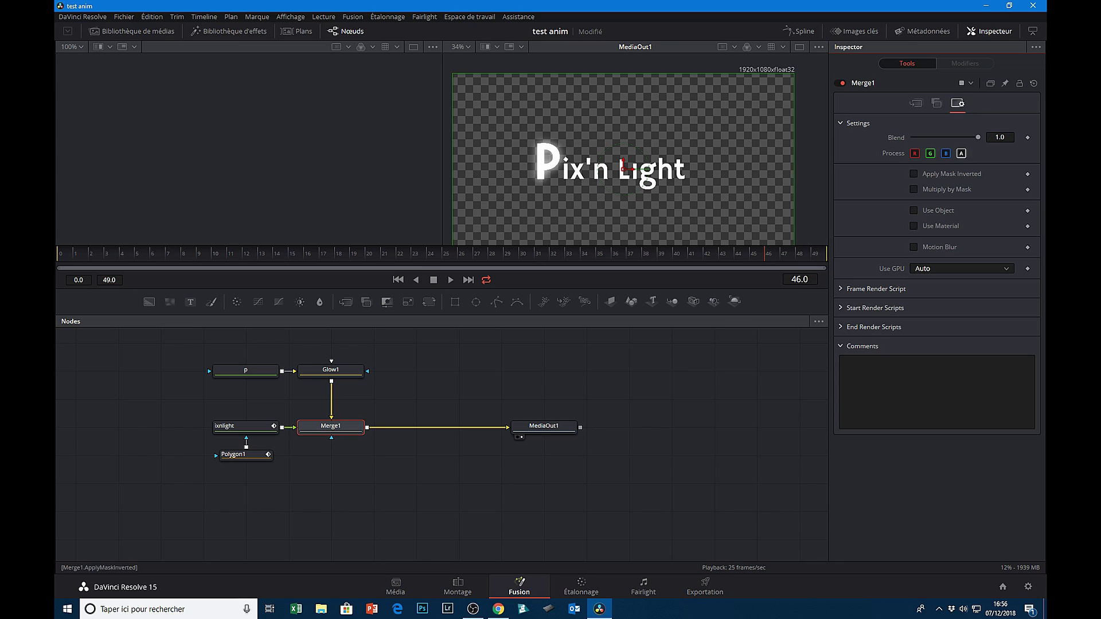
click(914, 246)
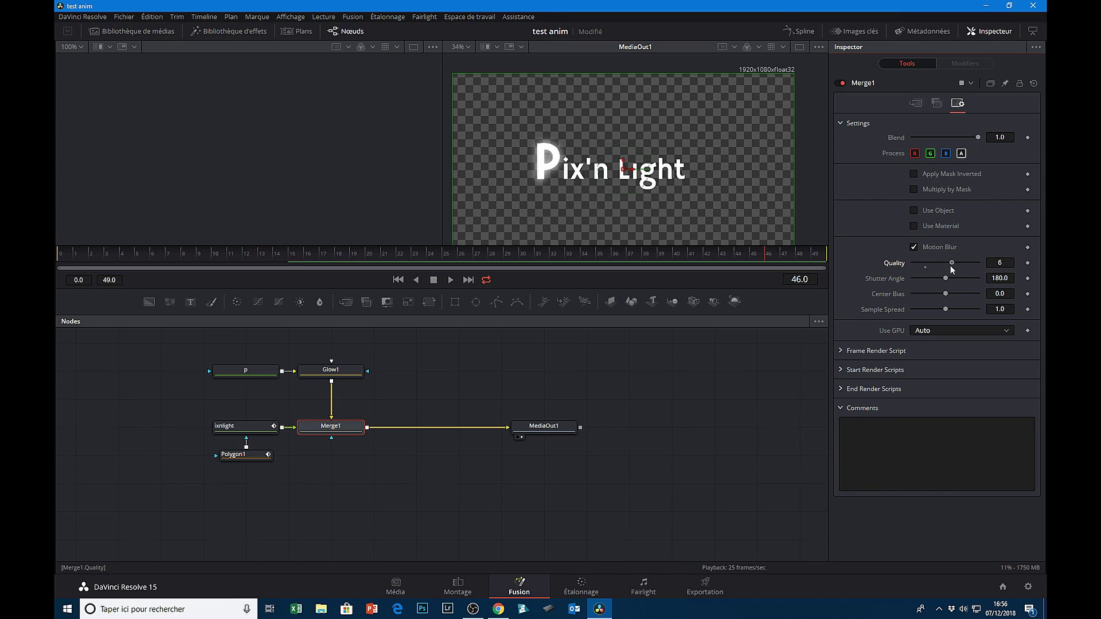
mouse_move(951, 266)
mouse_down()
mouse_move(977, 265)
mouse_move(913, 278)
mouse_move(923, 283)
mouse_up()
- Play the animation from the start to check the motion blur
click(398, 279)
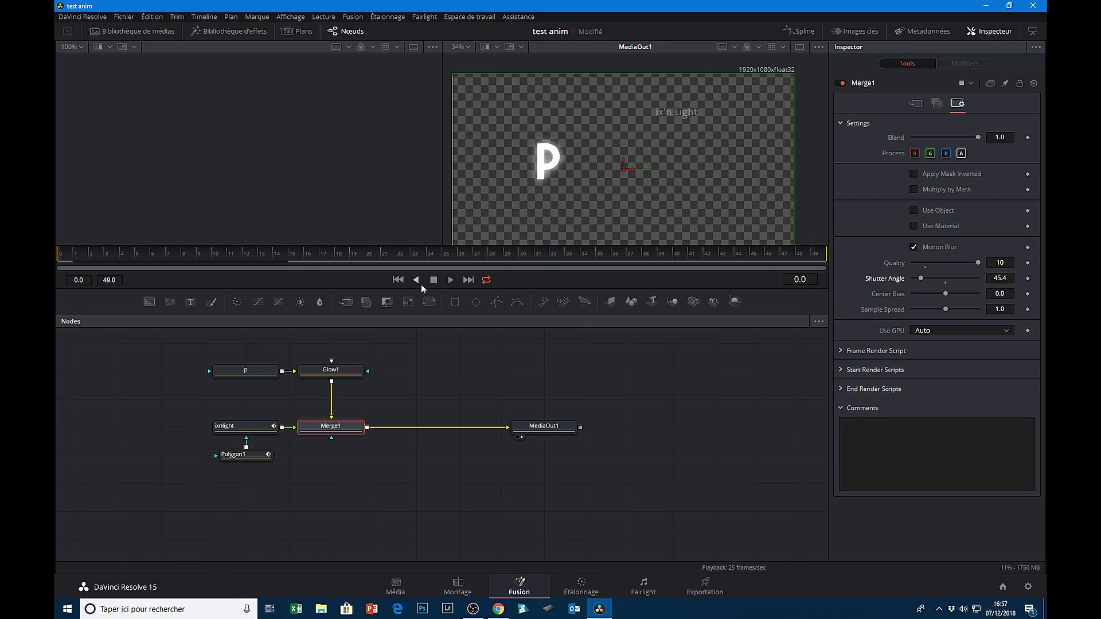
click(449, 280)
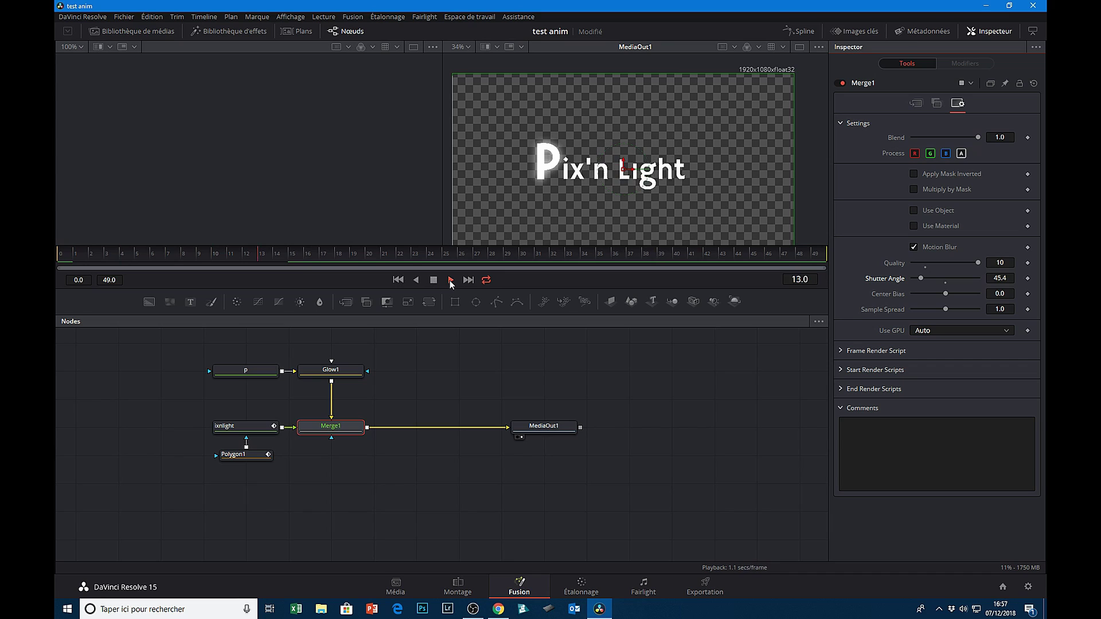
click(433, 279)
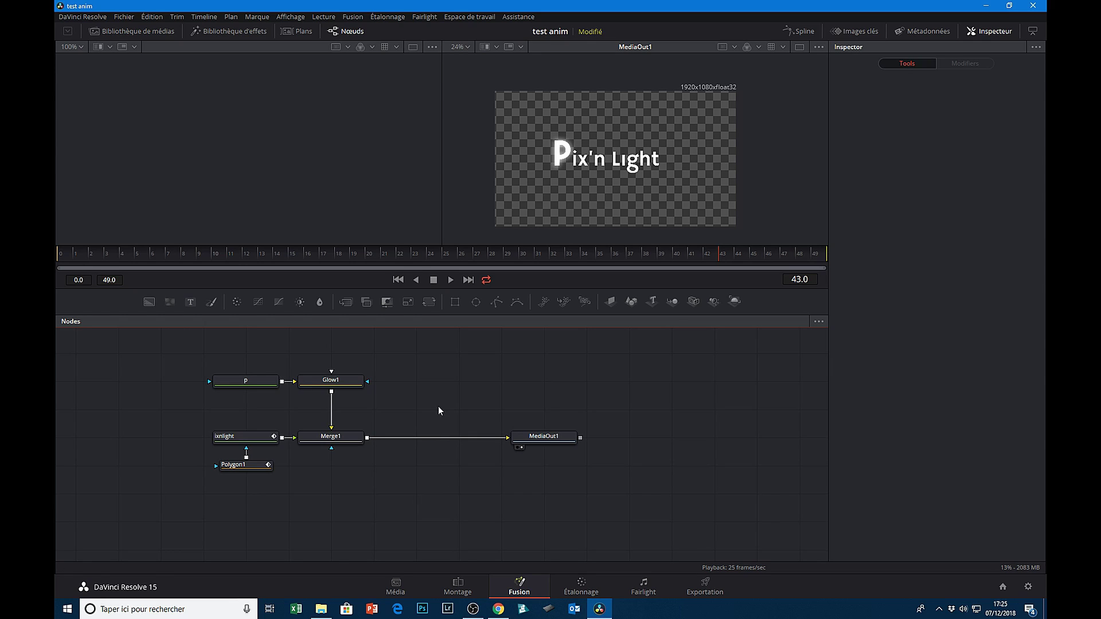
- Add a Merge2 node and drop it onto the link between Merge1 and MediaOut1
click(346, 301)
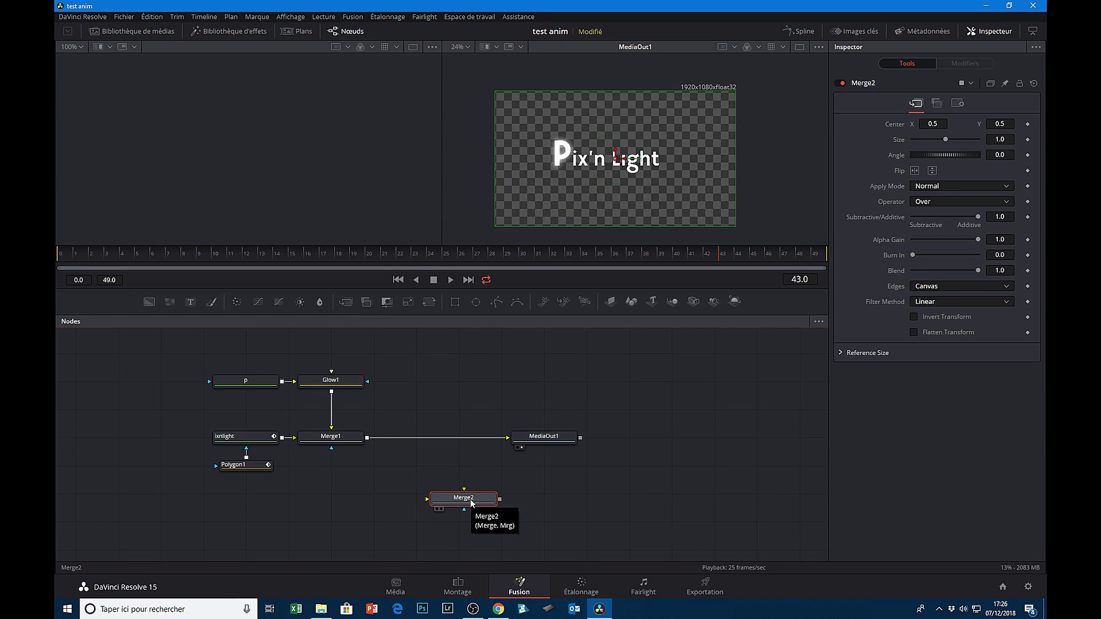
drag(470, 502, 440, 439)
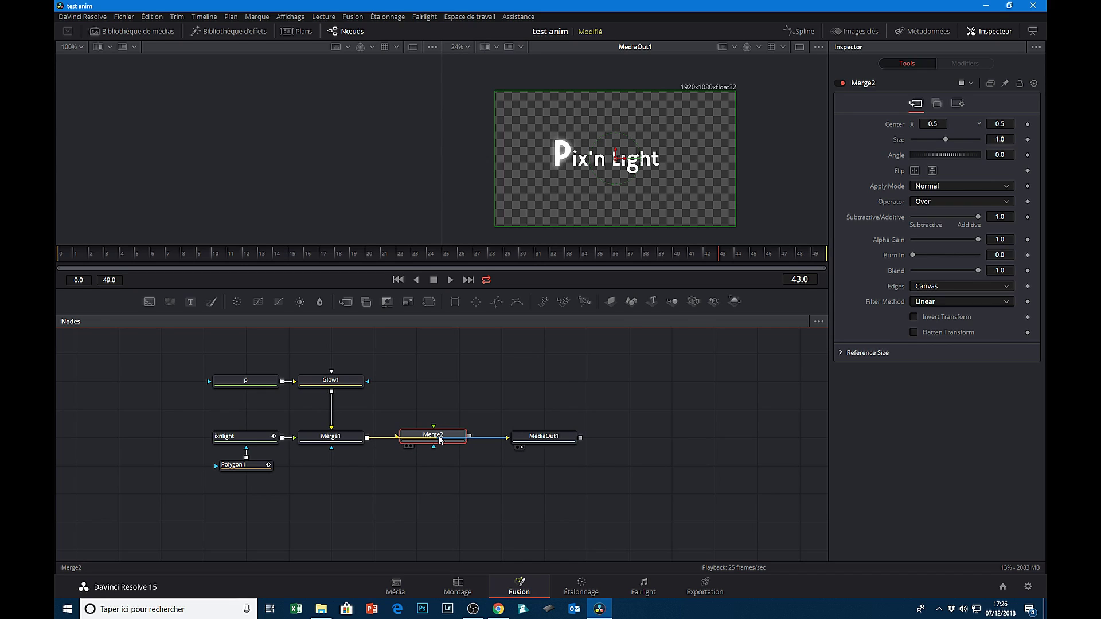
drag(440, 439, 446, 439)
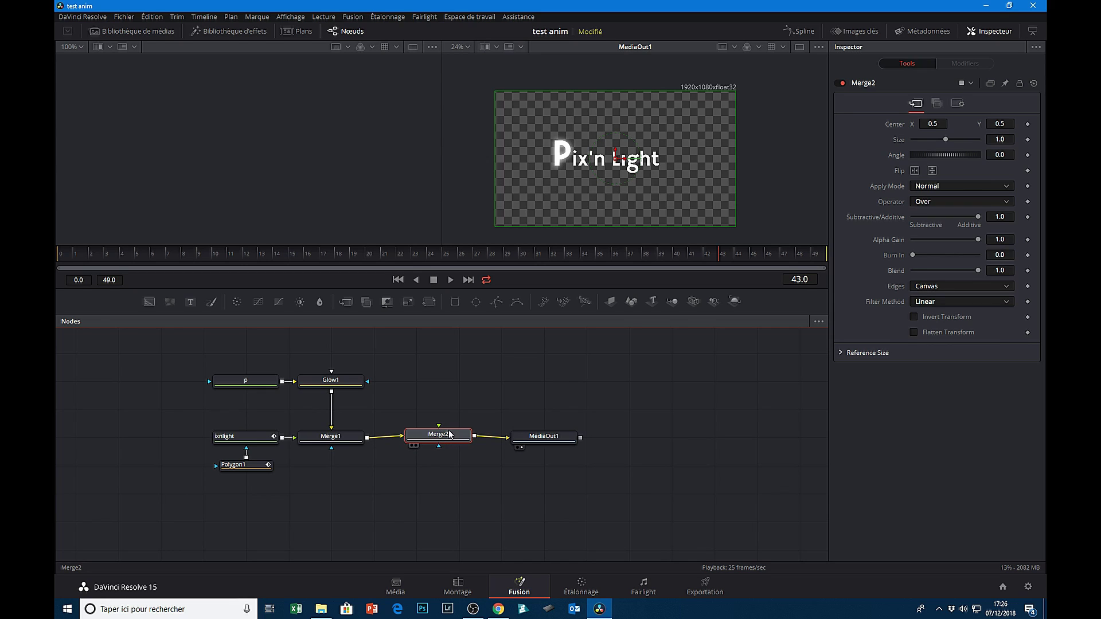
click(438, 379)
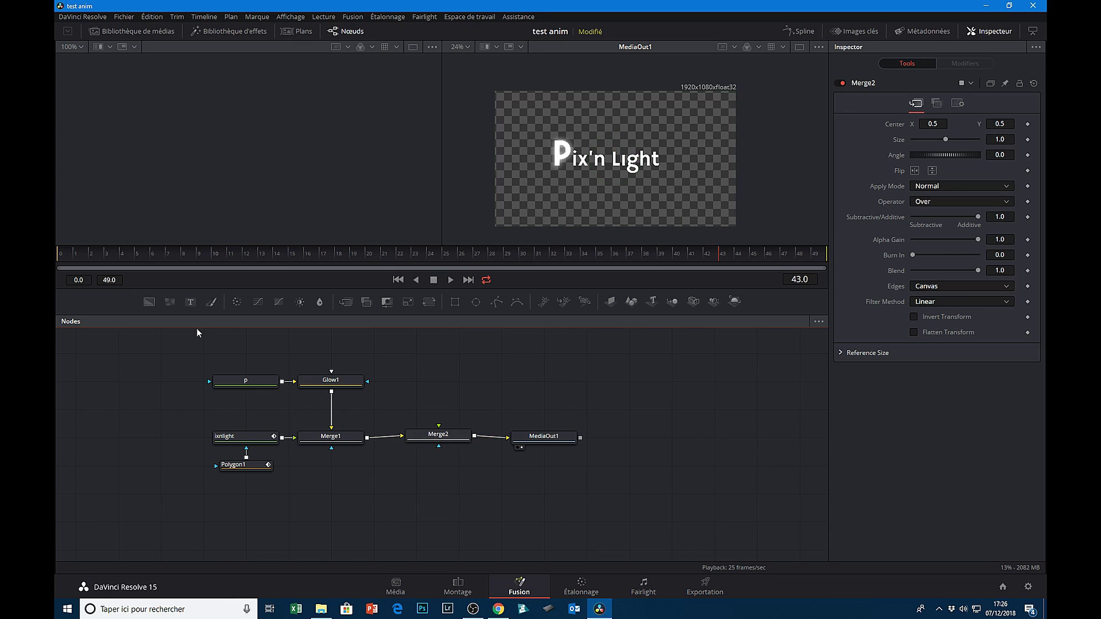
- Add a Background1 node set to white, connect it into Merge2, and move it up-right
click(149, 302)
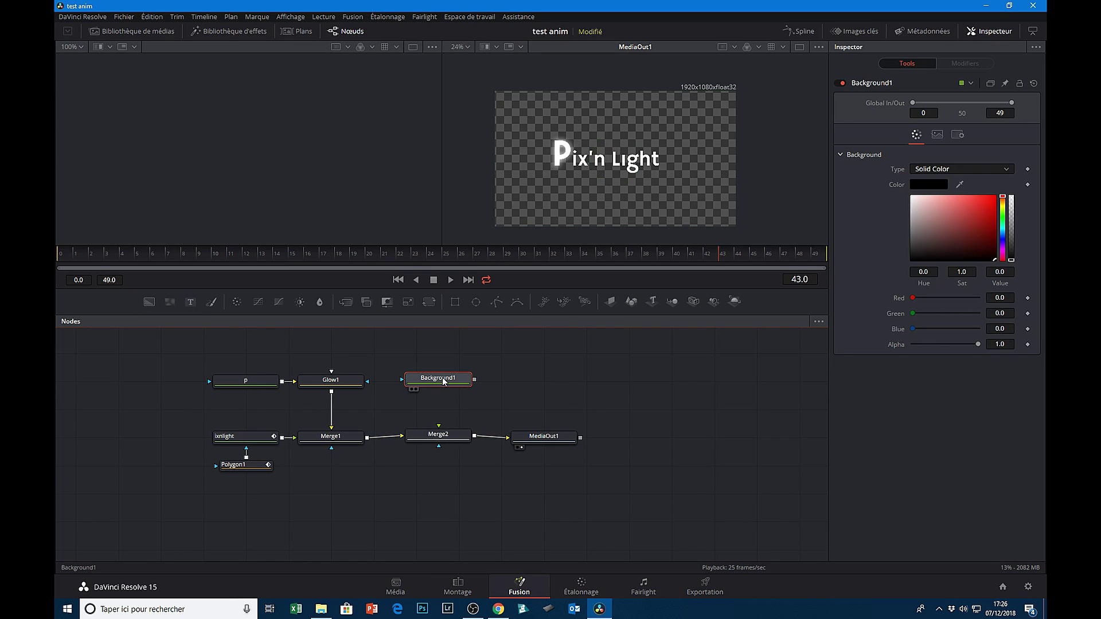
mouse_move(474, 379)
mouse_down()
mouse_move(469, 406)
mouse_move(439, 425)
mouse_up()
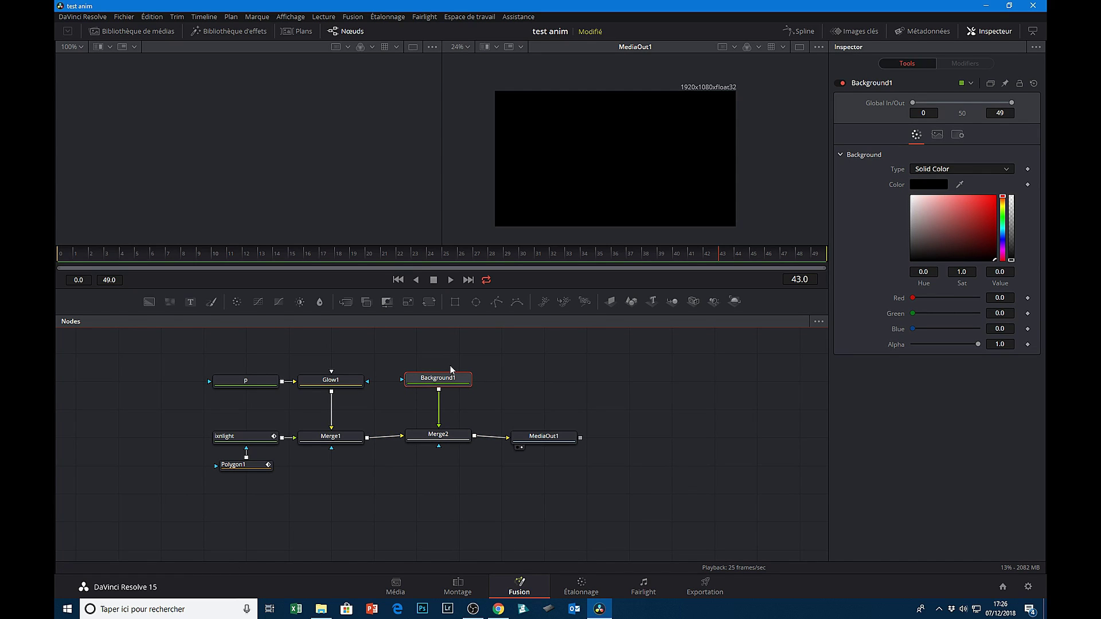
click(927, 185)
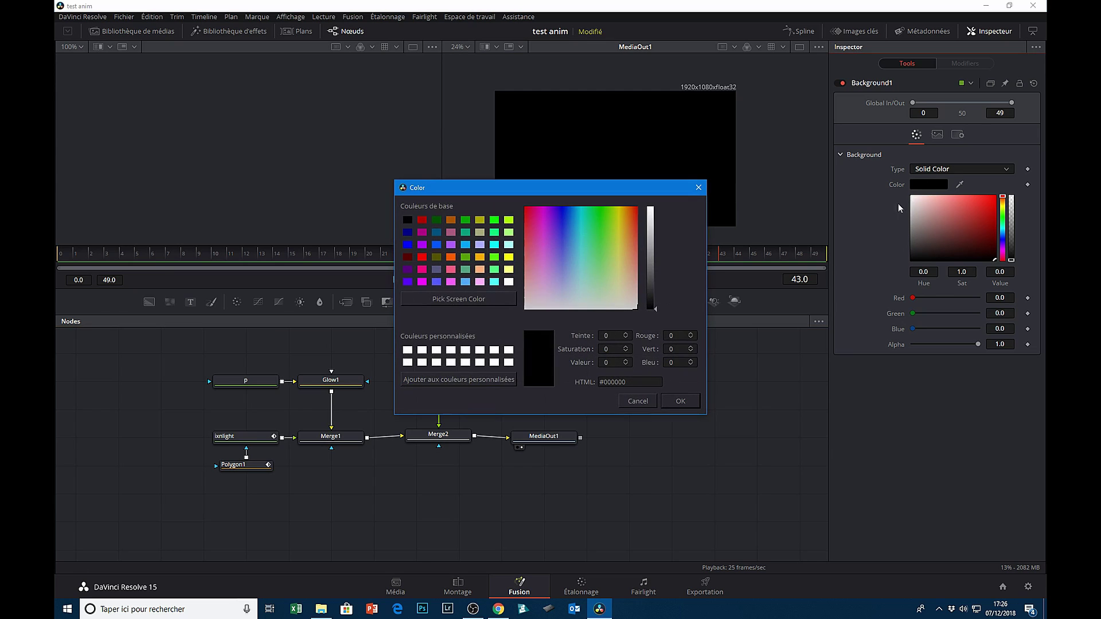
drag(655, 311, 655, 195)
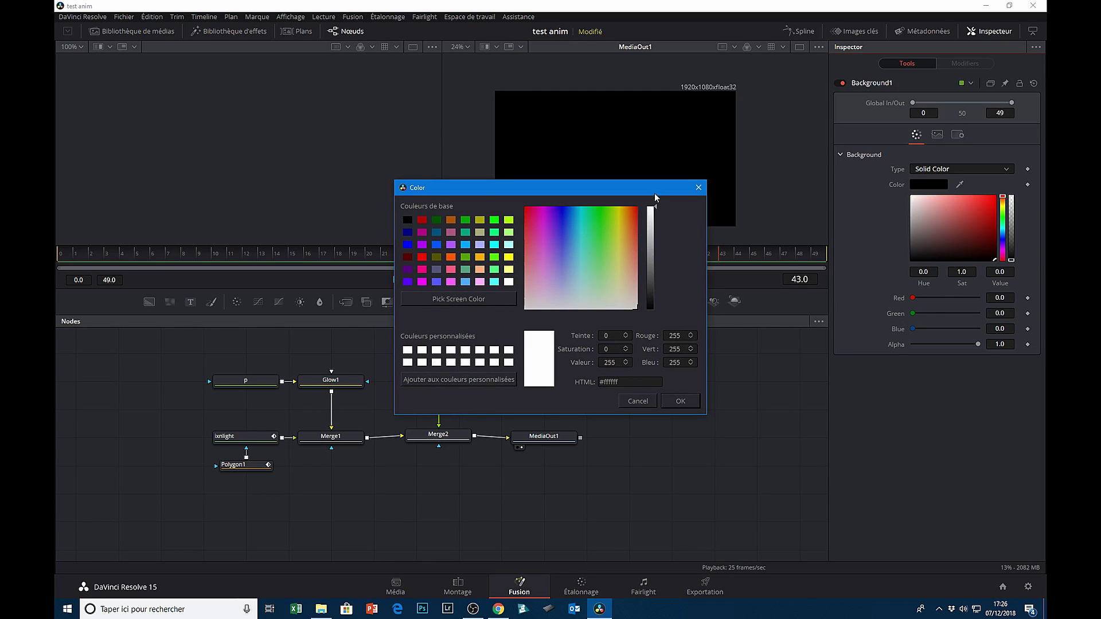
click(681, 401)
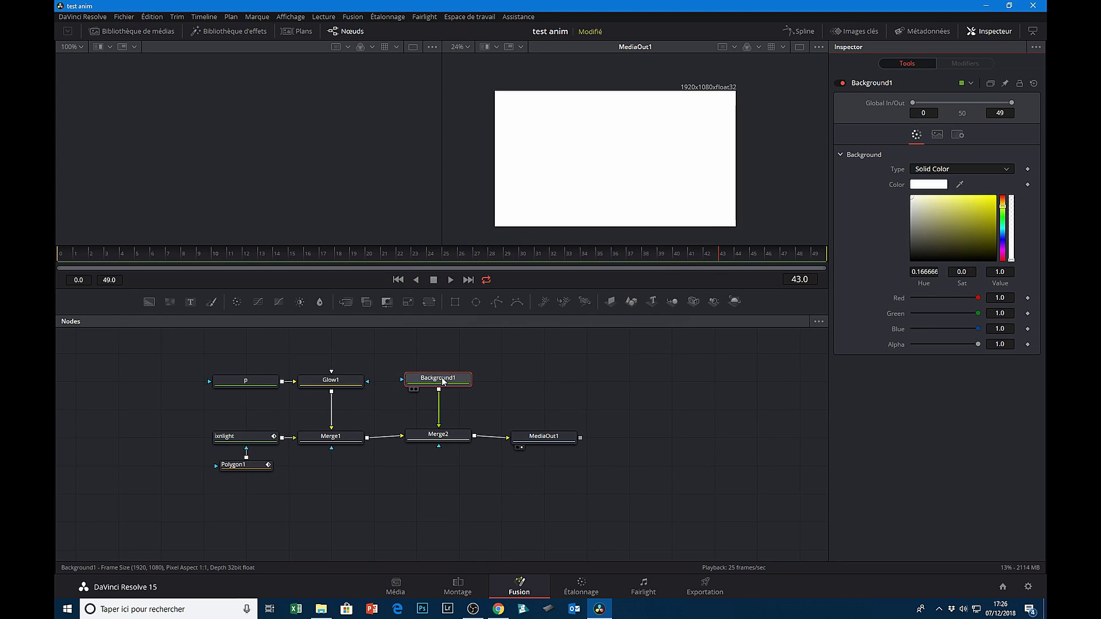
drag(444, 382, 491, 377)
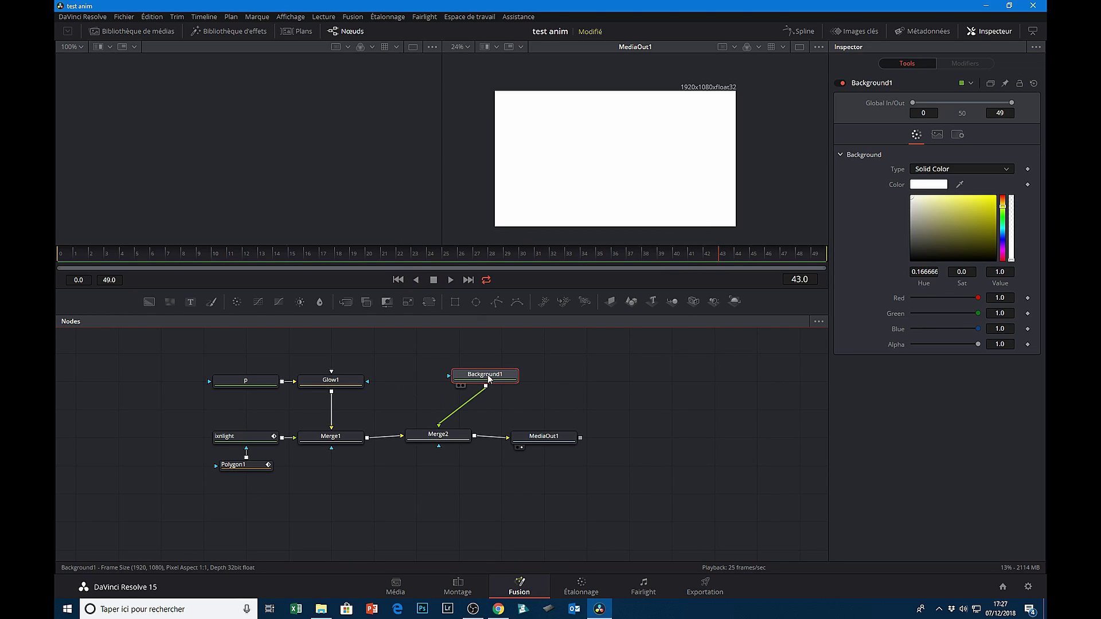
- Mask Background1 with Rectangle1 shrunk to a small square above the i, rotated 44.3° into a diamond
click(454, 303)
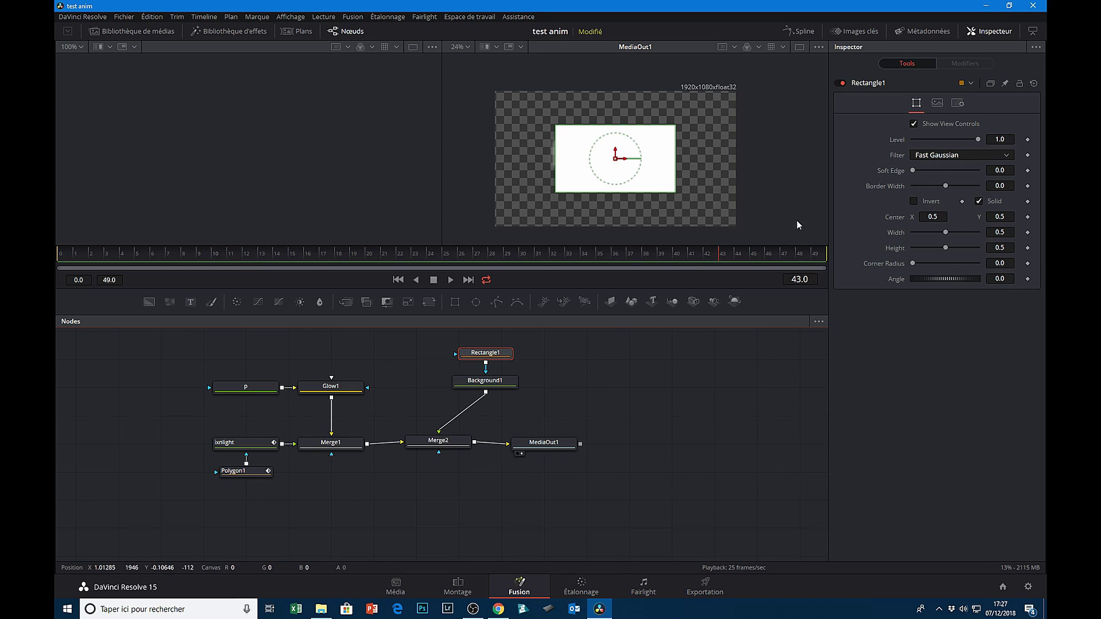
drag(945, 233, 925, 255)
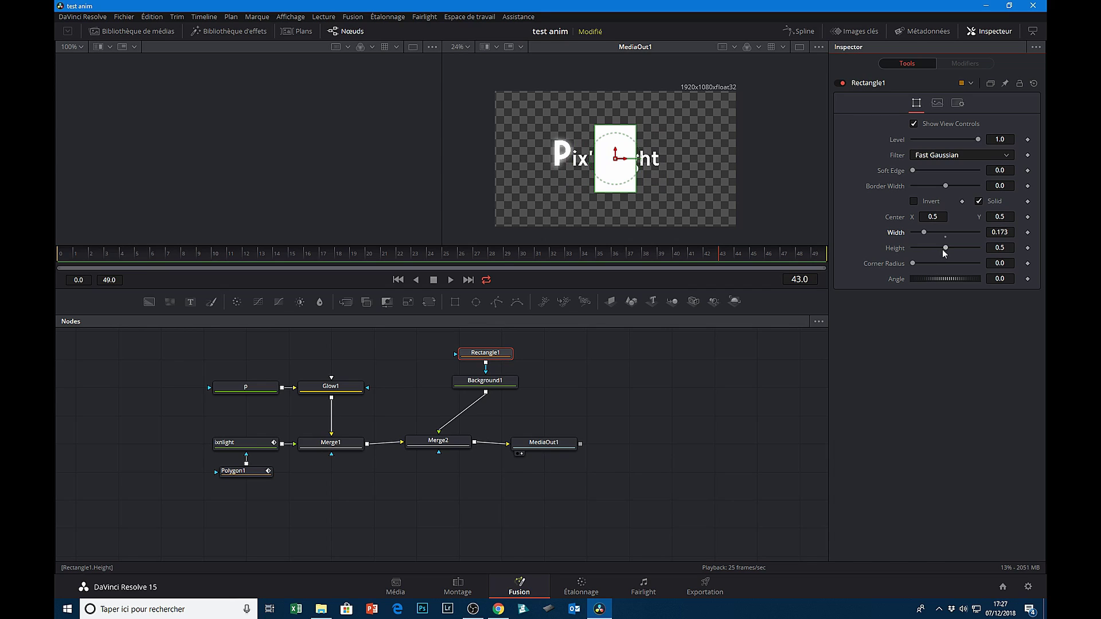
mouse_move(945, 248)
mouse_down()
mouse_move(926, 248)
mouse_move(917, 232)
mouse_move(920, 248)
mouse_up()
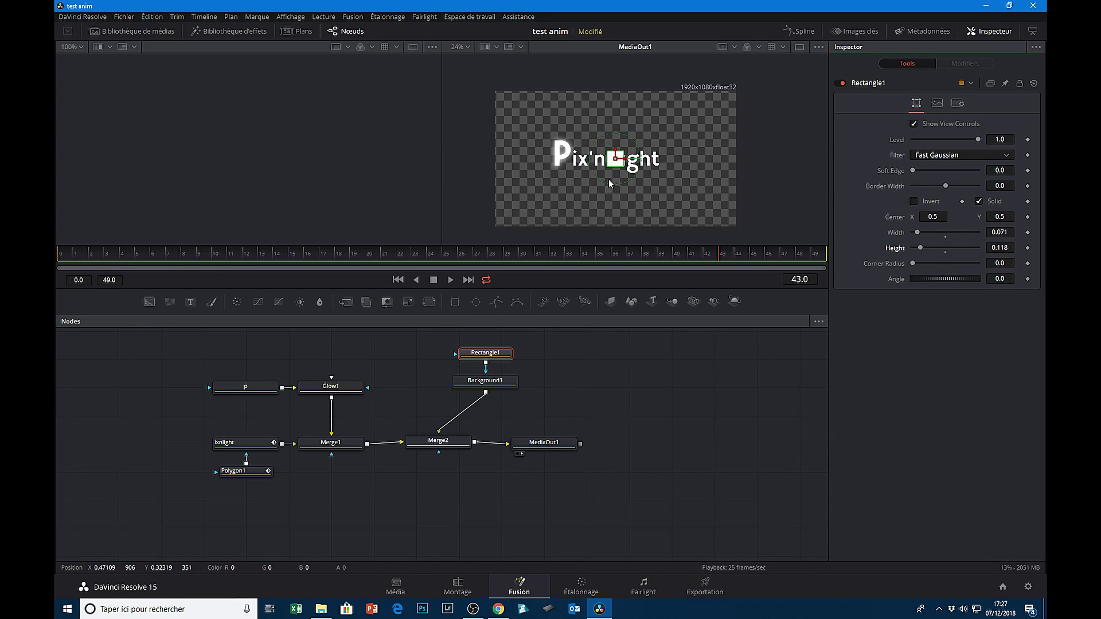
scroll(609, 182, up, 5)
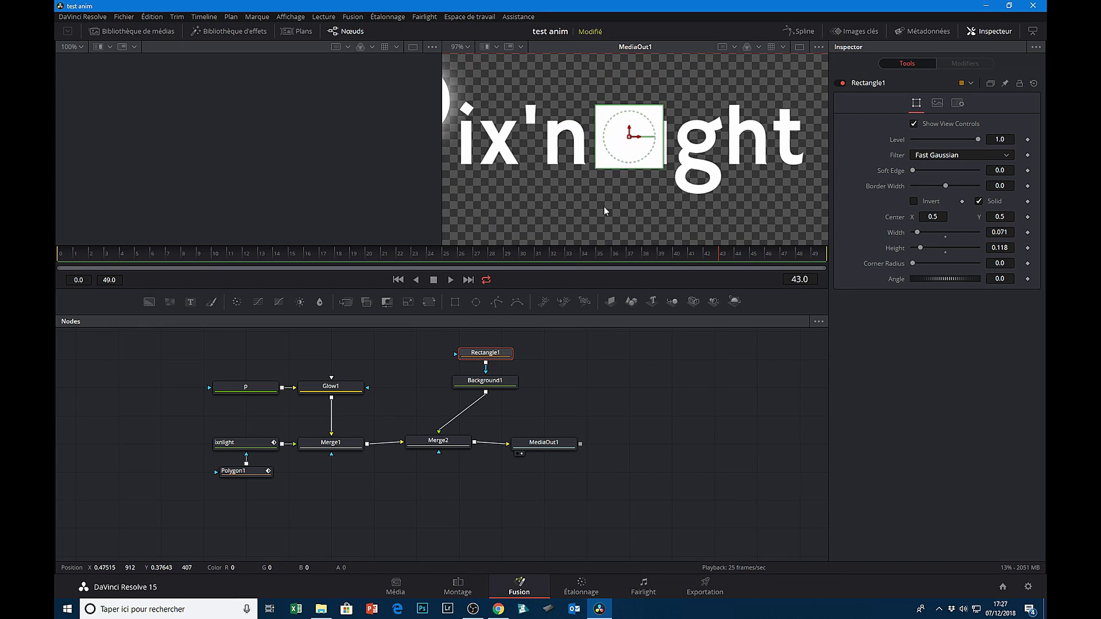
mouse_move(918, 234)
mouse_down()
mouse_move(914, 247)
mouse_move(915, 233)
mouse_up()
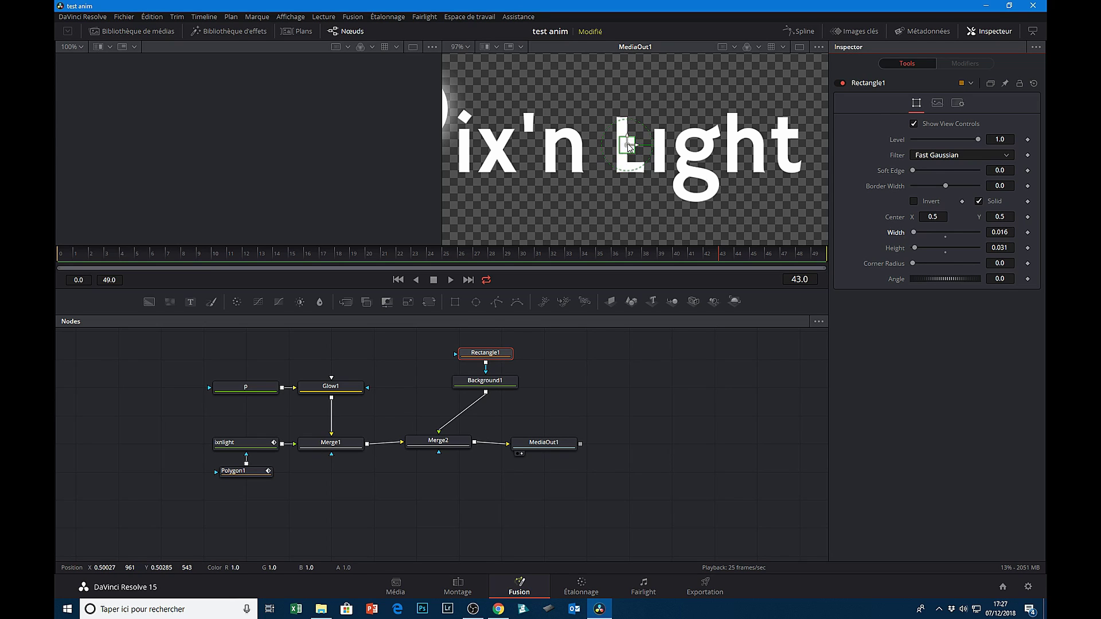
drag(628, 145, 663, 112)
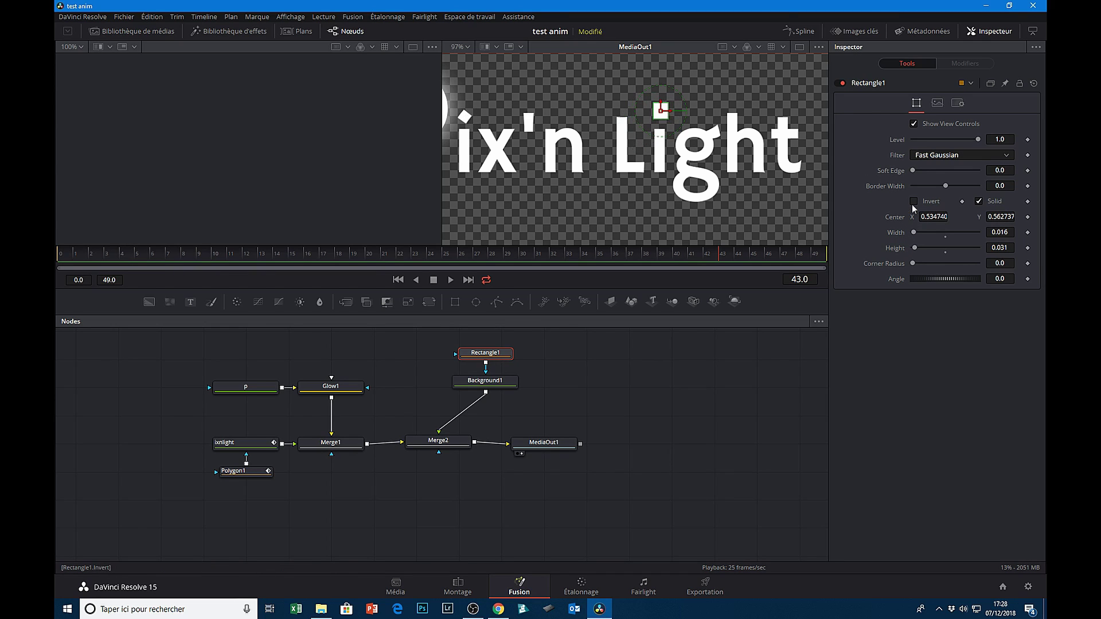
drag(939, 277, 948, 278)
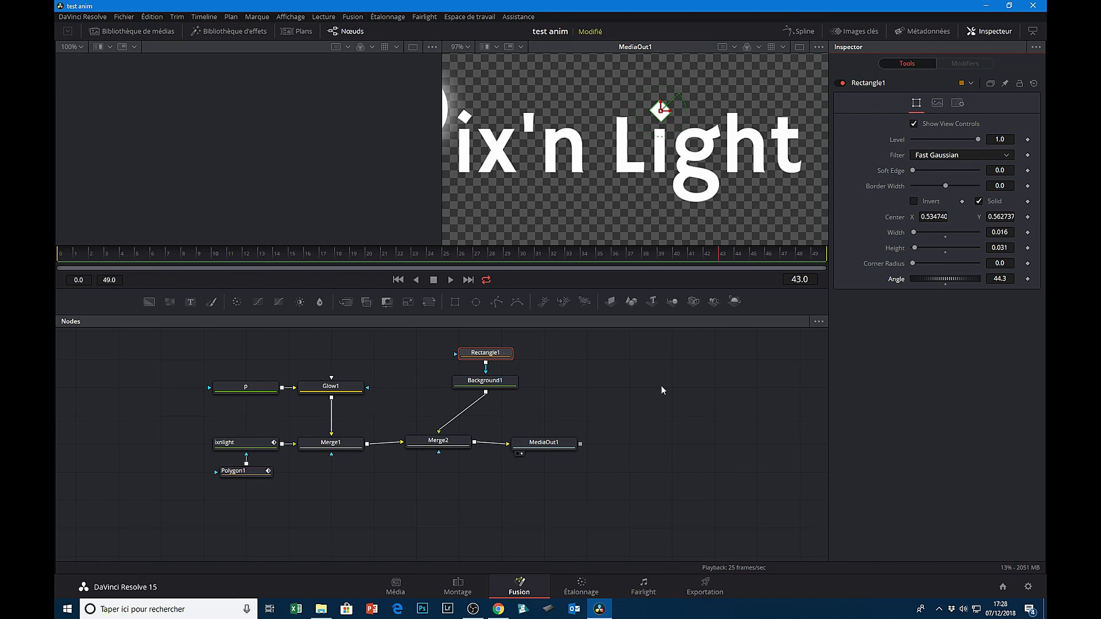
click(494, 385)
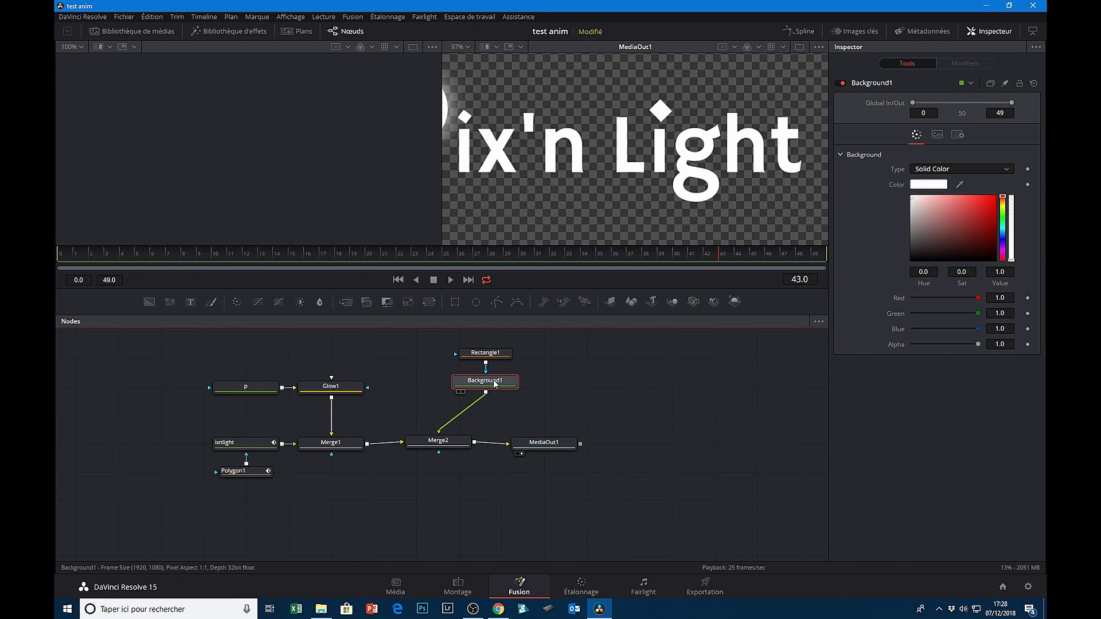
- Add a Glow after Background1 with Glow Size 15 and Glow 0.921
key(shift+space)
text(Glow)
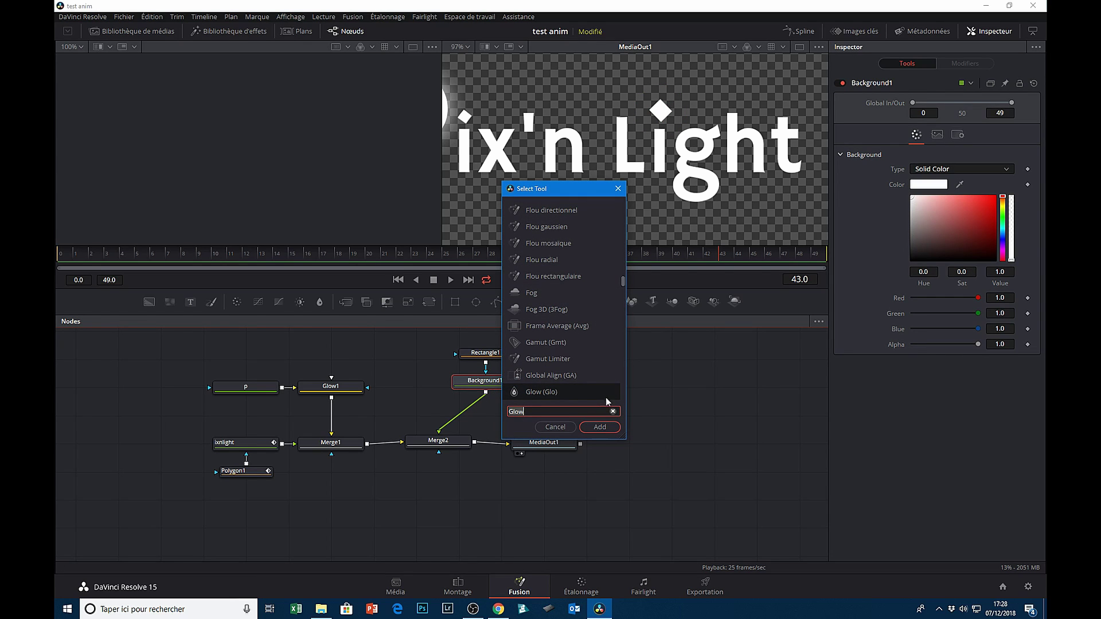
double_click(550, 392)
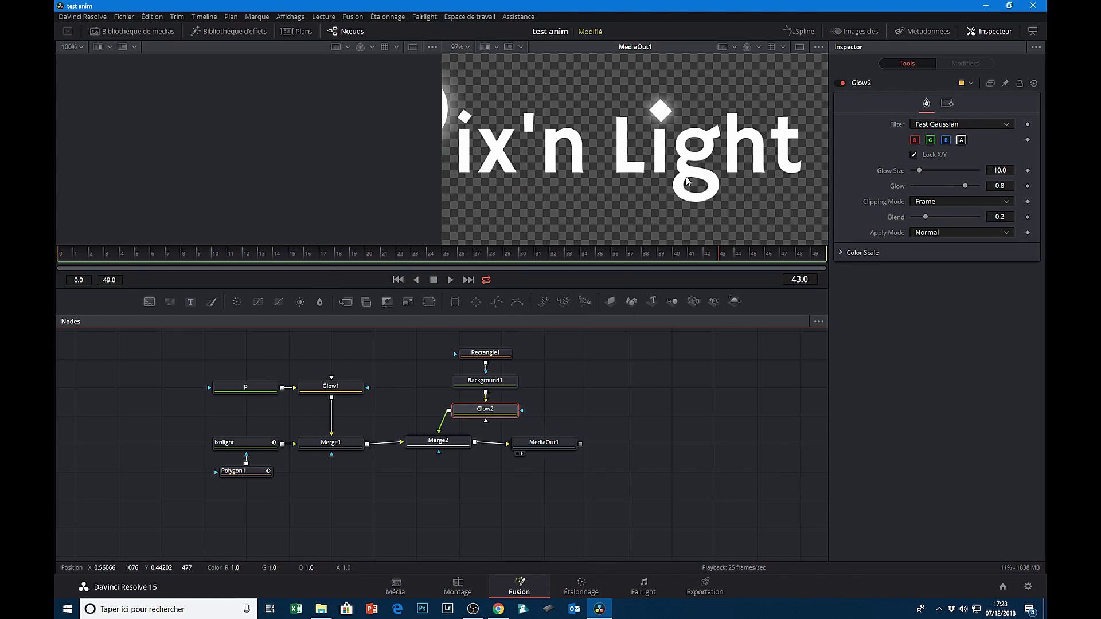
drag(921, 171, 974, 190)
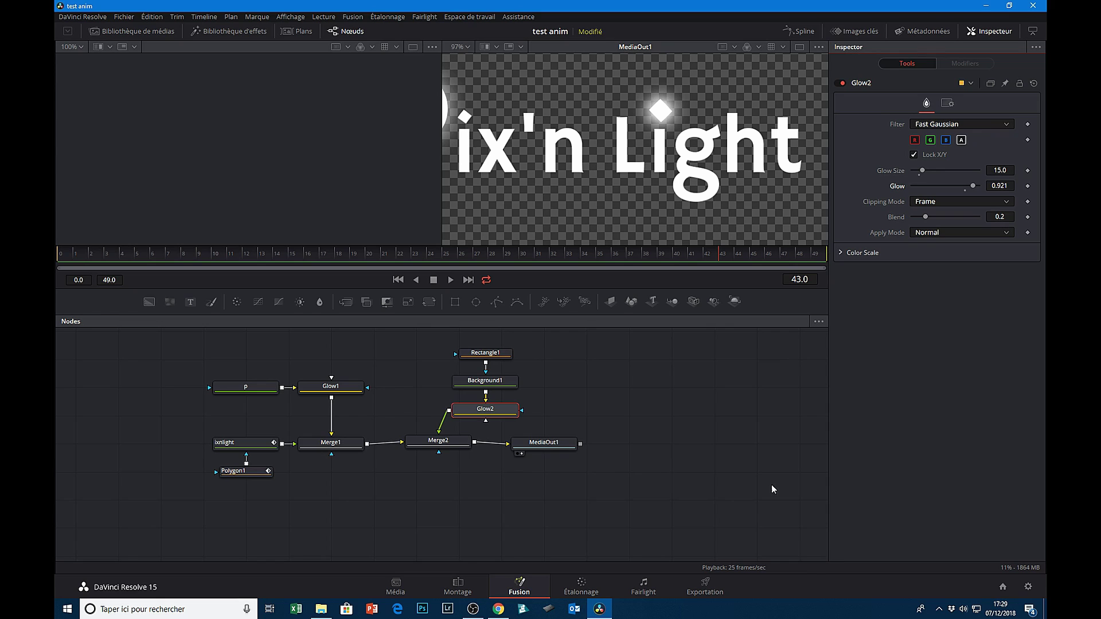
click(488, 355)
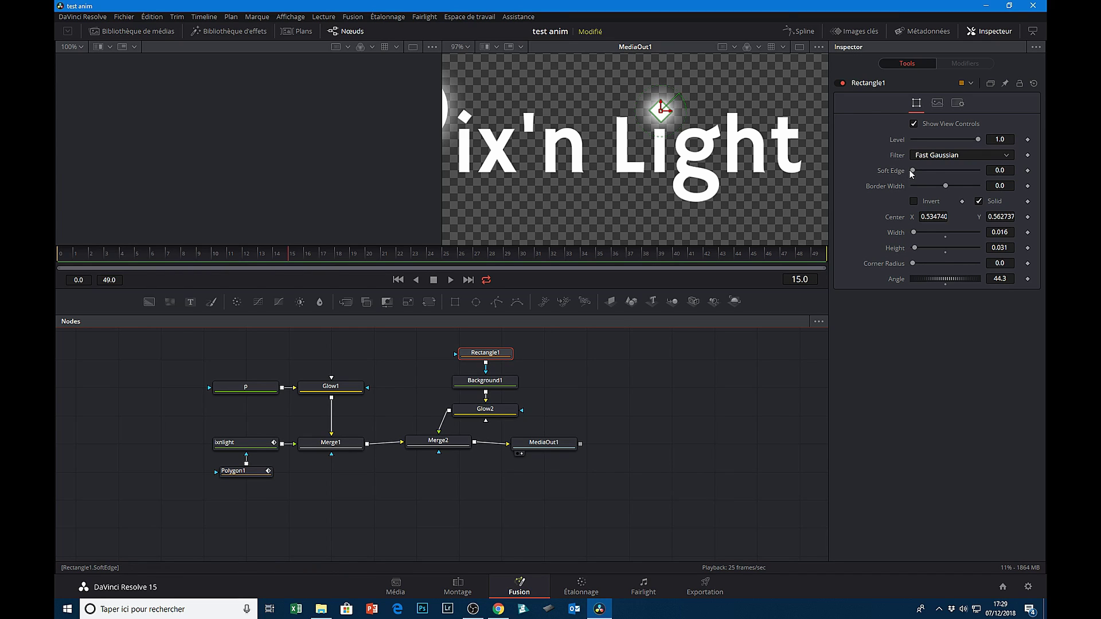
- Keyframe Rectangle1's Soft Edge, Center, Width and Height at frame 15, then go back to frame 10
click(1028, 171)
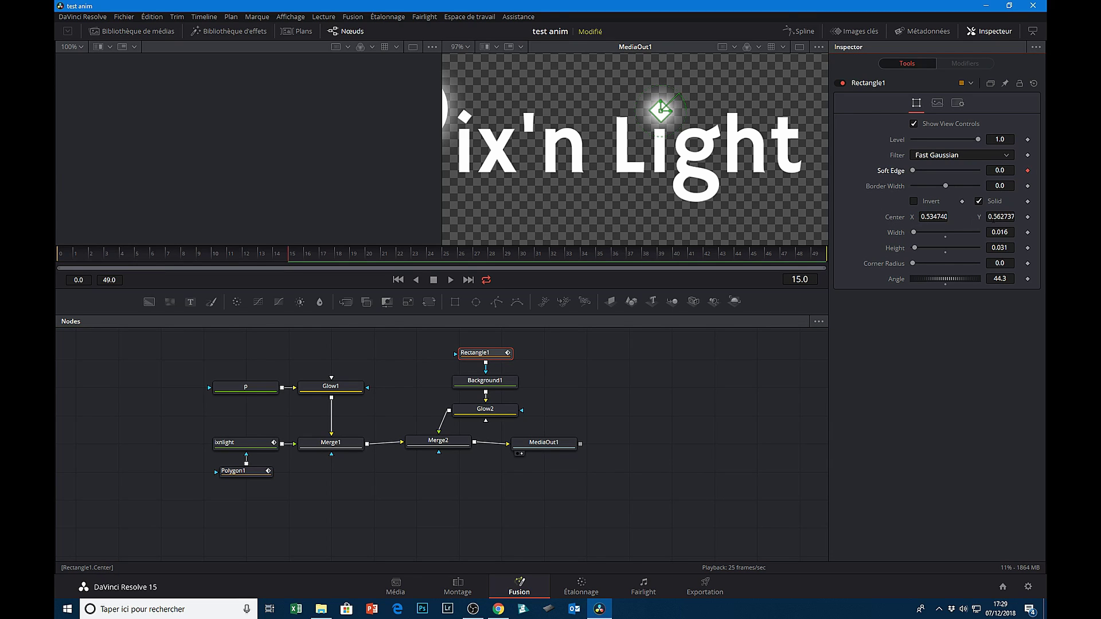
click(1026, 218)
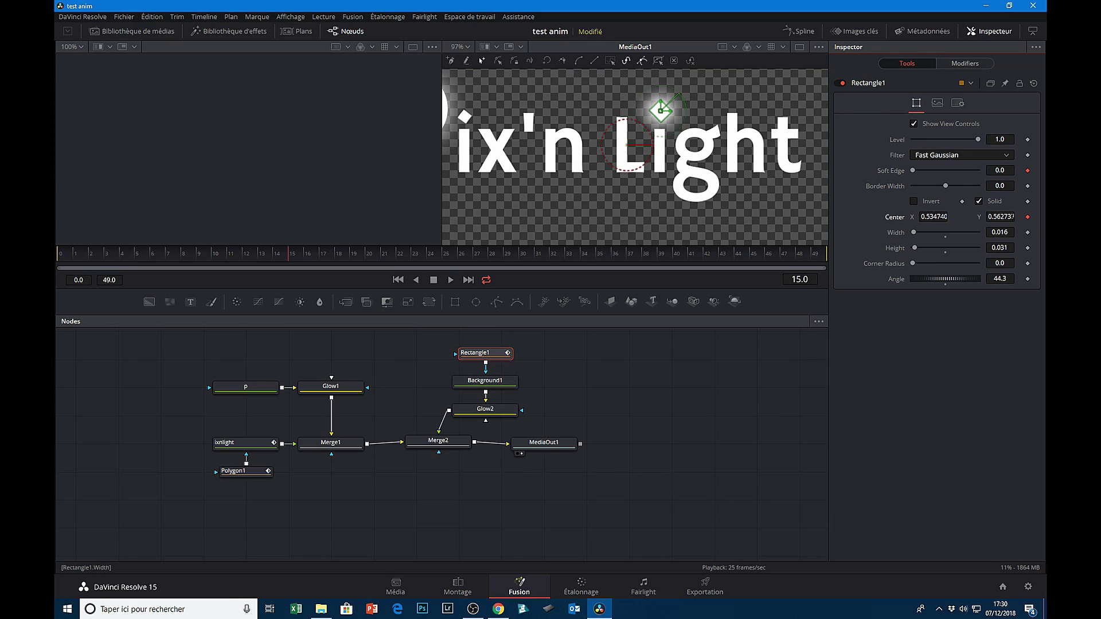
click(1027, 233)
click(1028, 250)
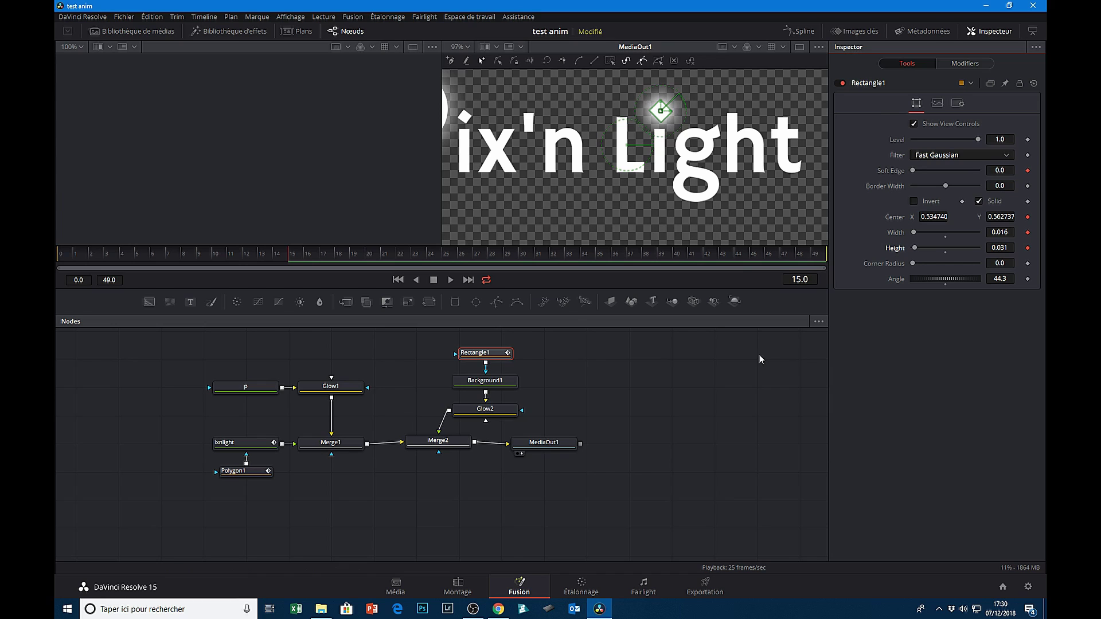
key(Left)
key(Left)
key(Left)
key(Left)
key(Left)
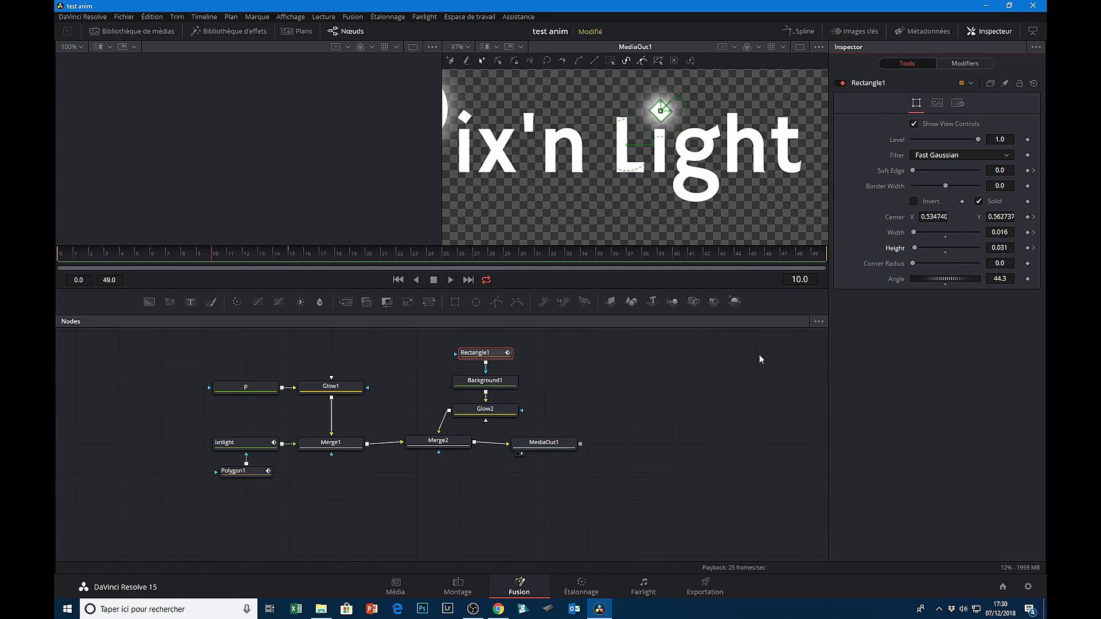
- At frame 10, move the diamond below the frame, enlarge and soften it, then play to check
scroll(620, 201, down, 2)
scroll(620, 201, down, 1)
scroll(624, 209, down, 1)
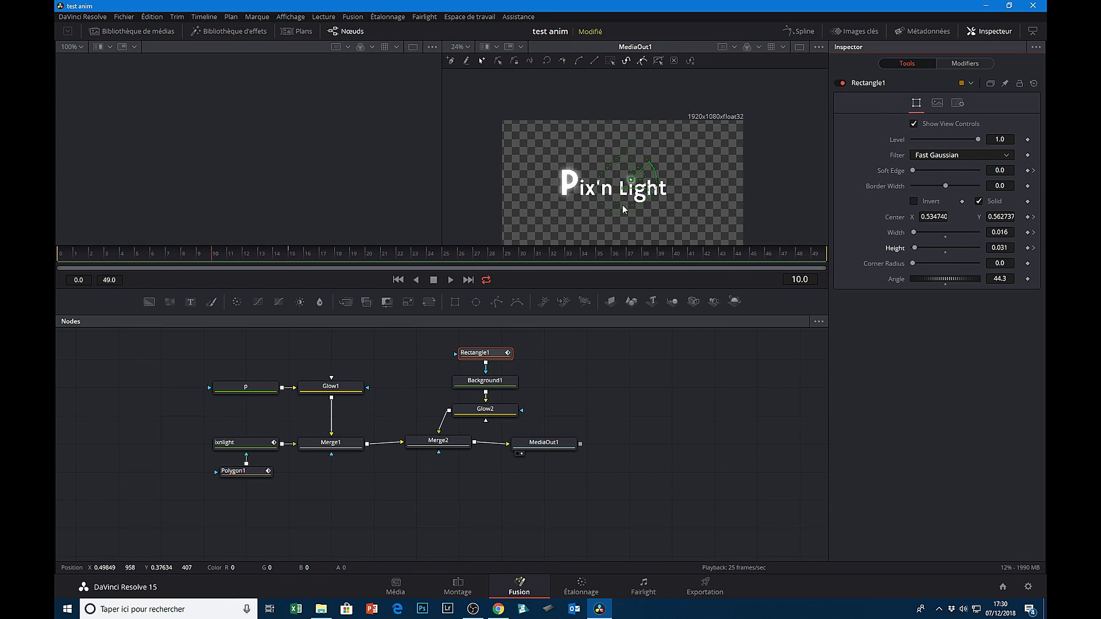
scroll(628, 172, down, 3)
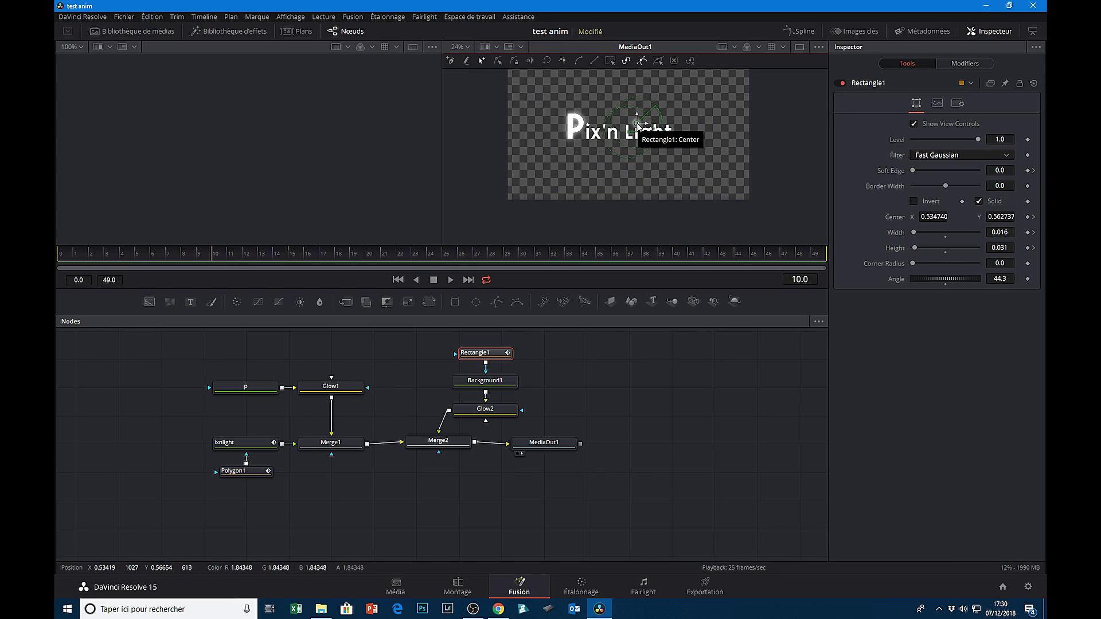
drag(637, 125, 553, 214)
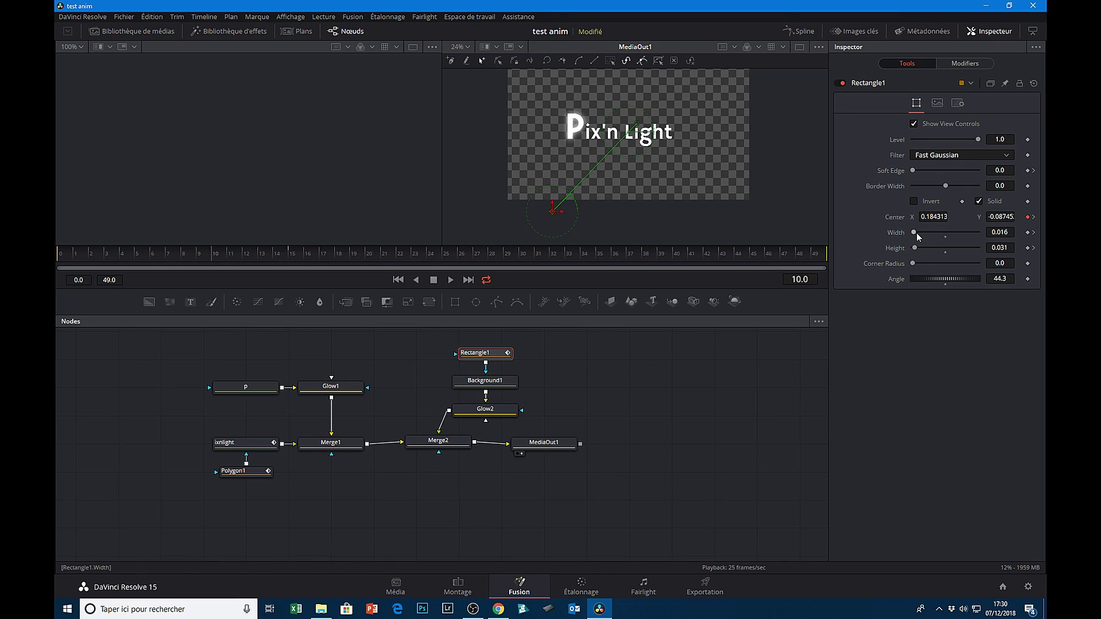
mouse_move(914, 233)
mouse_down()
mouse_move(926, 233)
mouse_move(919, 247)
mouse_move(933, 247)
mouse_up()
drag(913, 170, 957, 176)
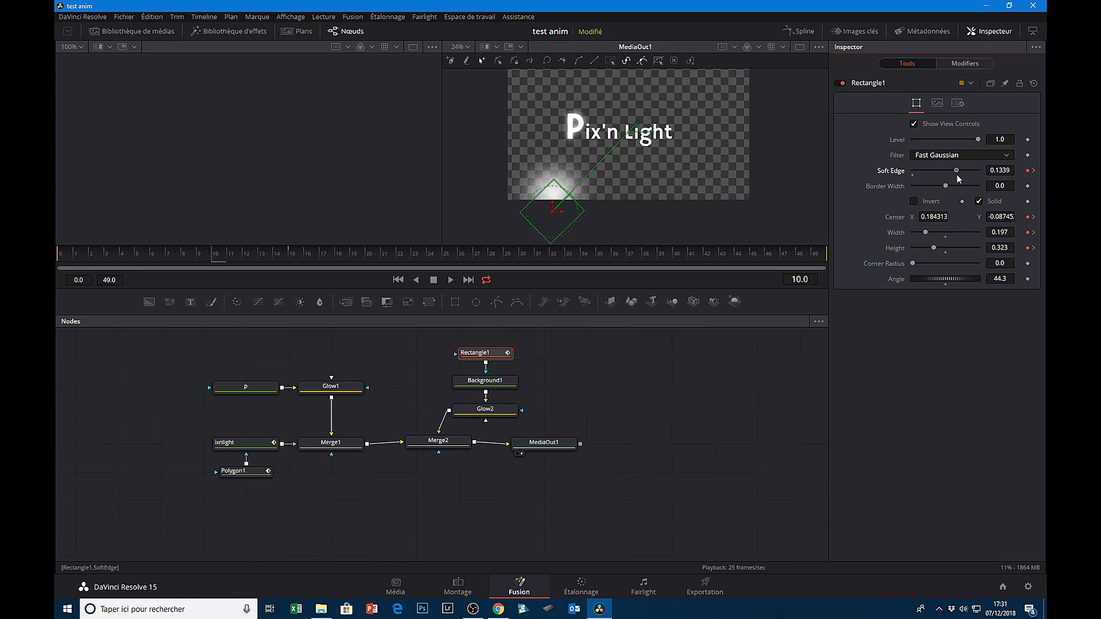
drag(552, 211, 544, 223)
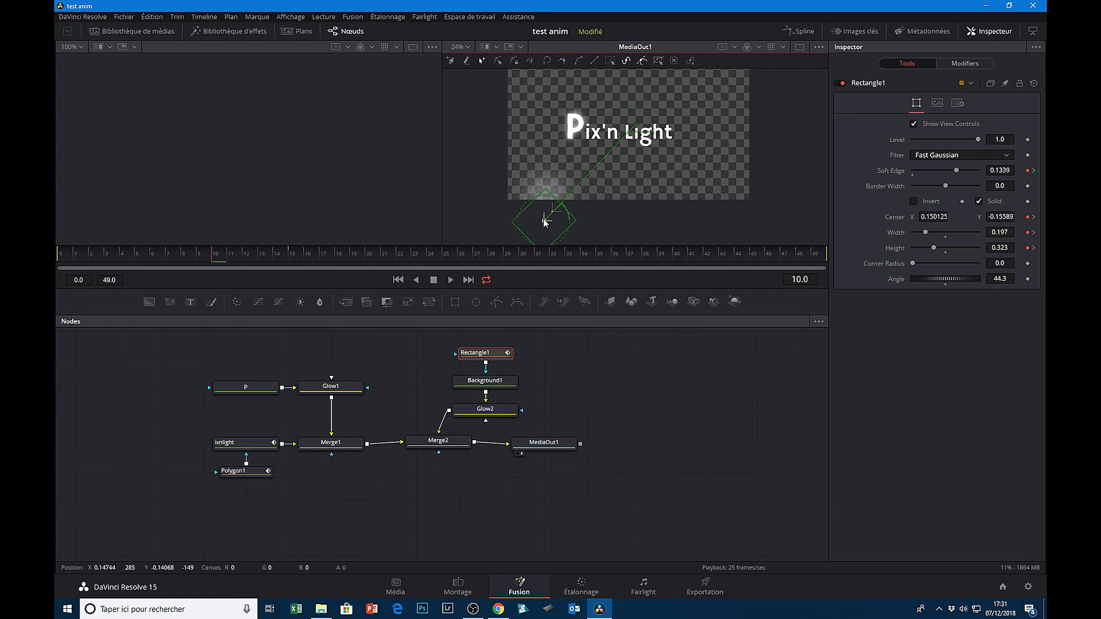
click(451, 280)
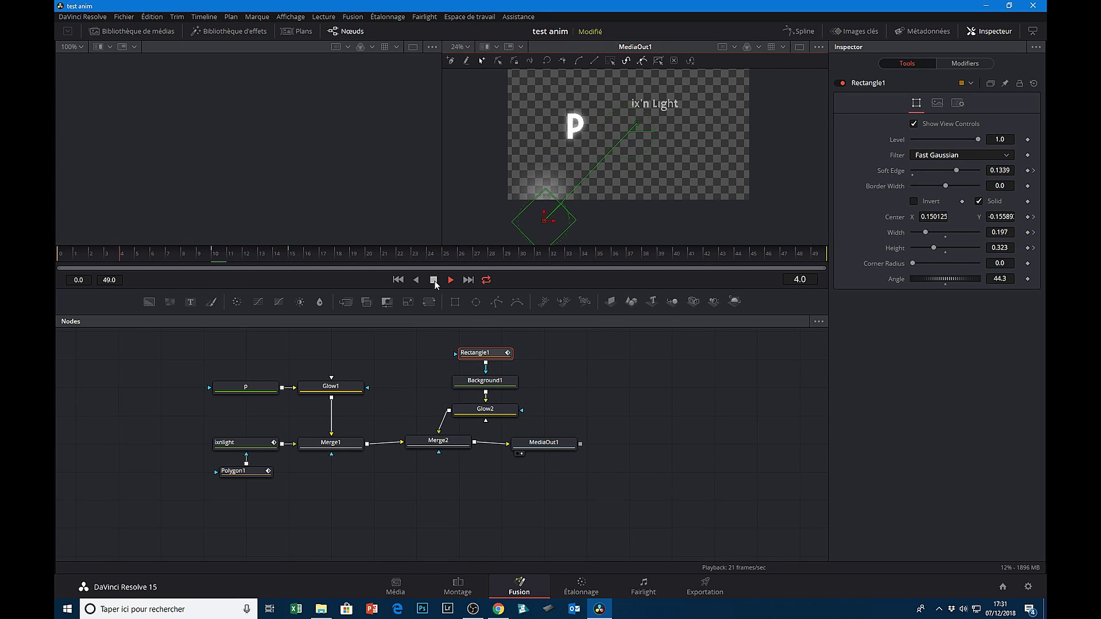
click(434, 281)
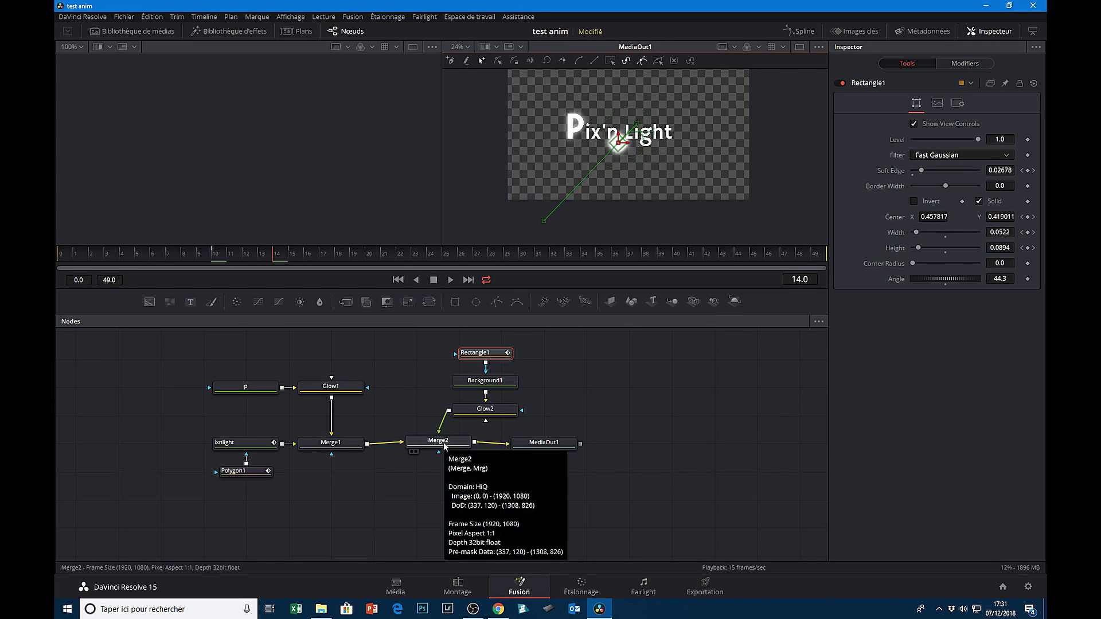
- Turn on Motion Blur for Merge2 with Quality 4 and Shutter Angle 65.2, then preview playback
click(443, 442)
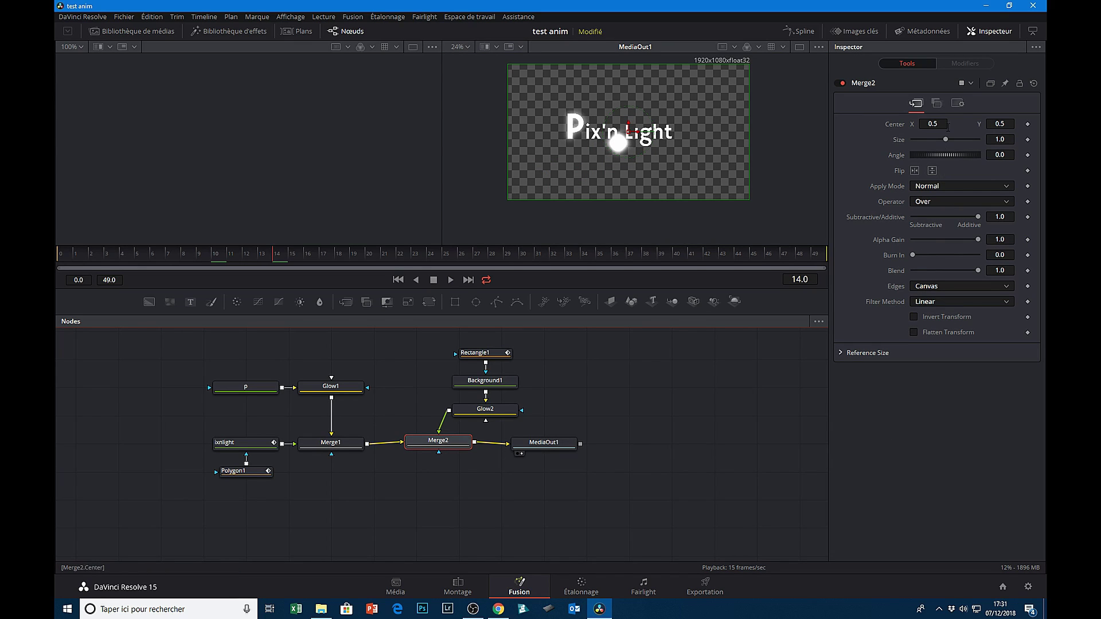
click(958, 104)
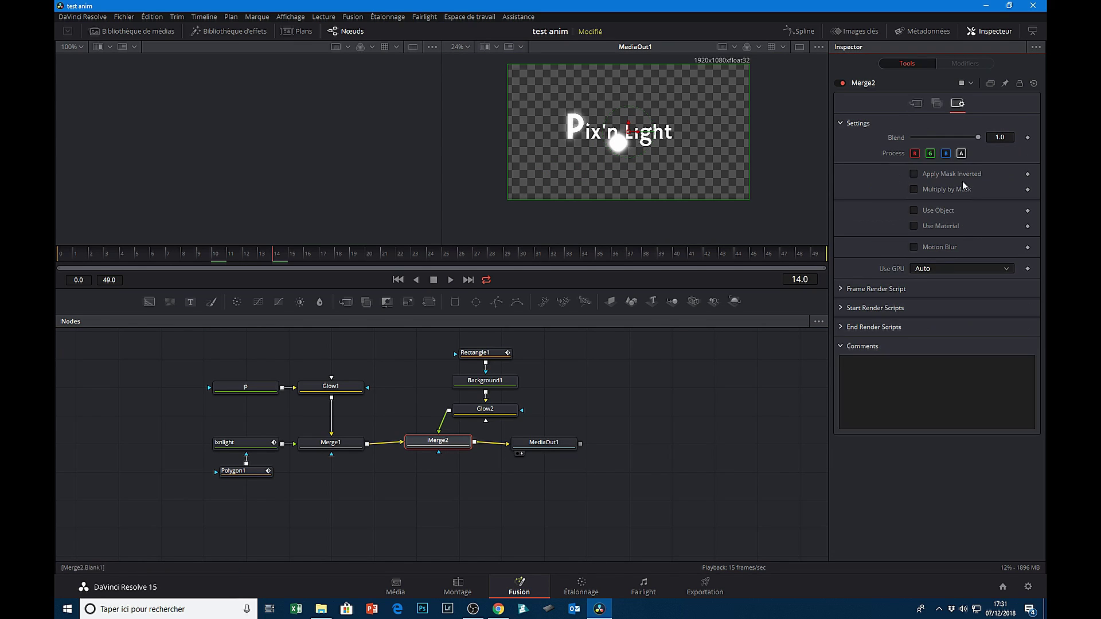
click(914, 247)
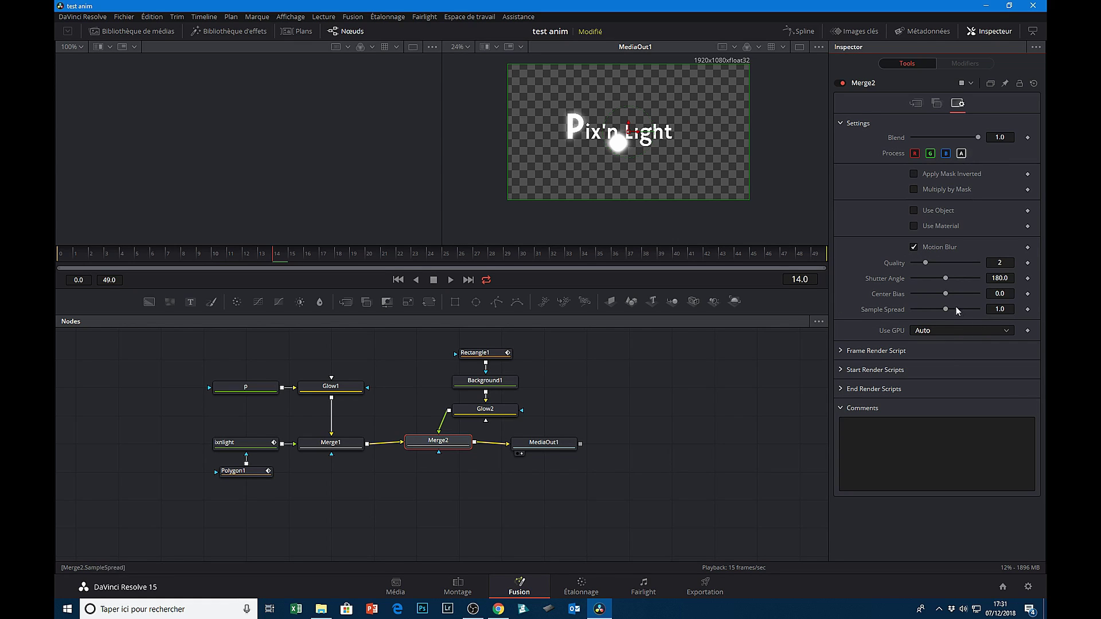
drag(926, 263, 939, 263)
drag(945, 280, 924, 283)
click(451, 280)
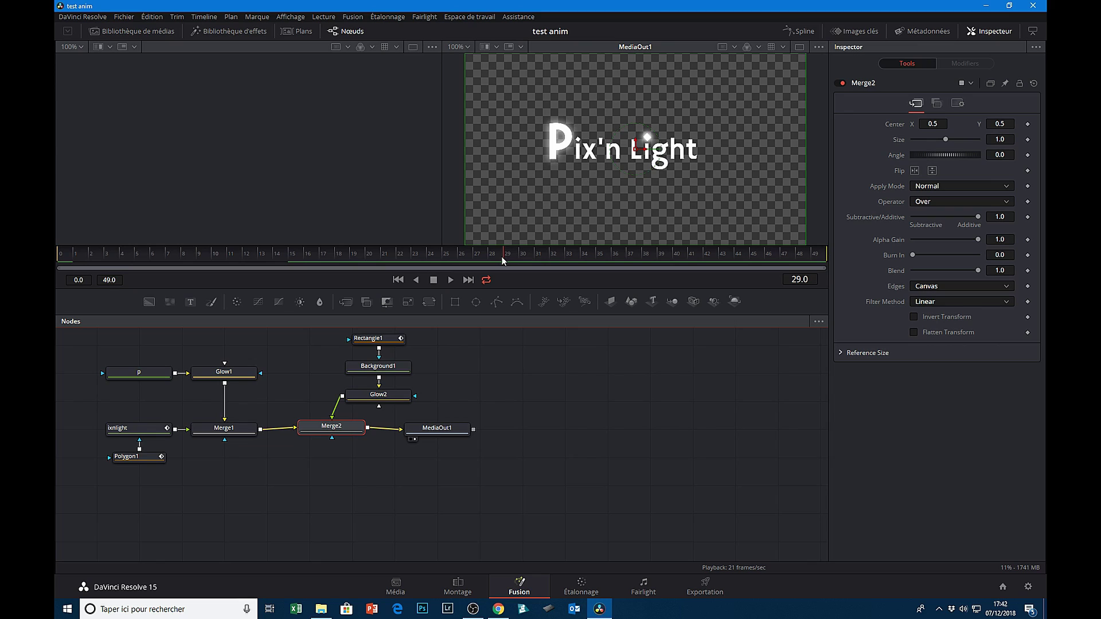
- Return to about frame 15 and set a Size keyframe on the P text node
drag(400, 260, 315, 260)
click(139, 374)
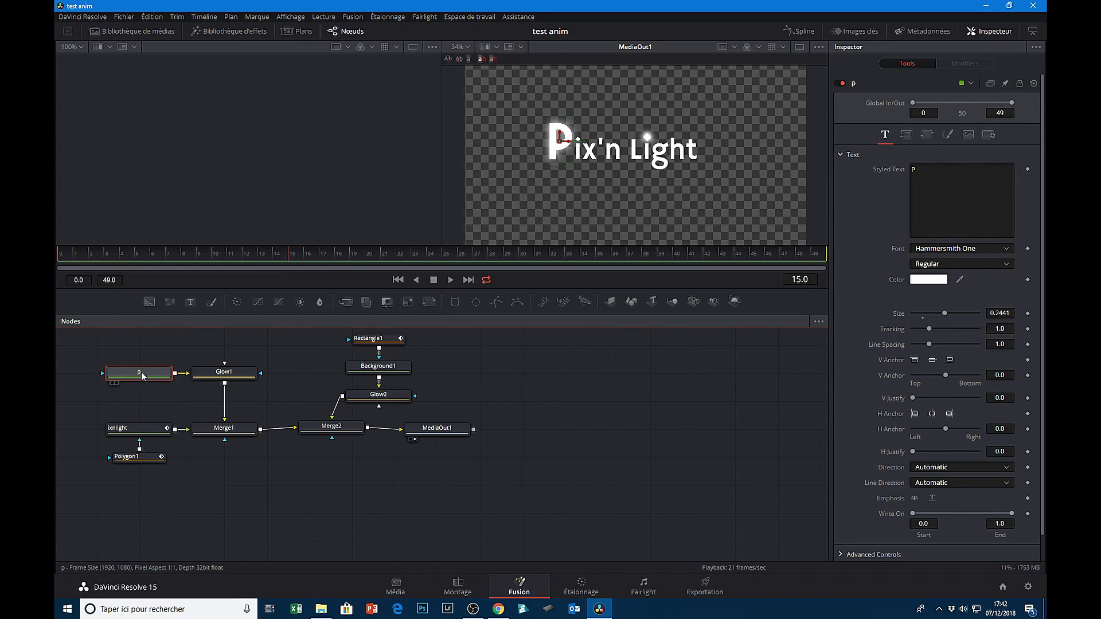
click(1028, 314)
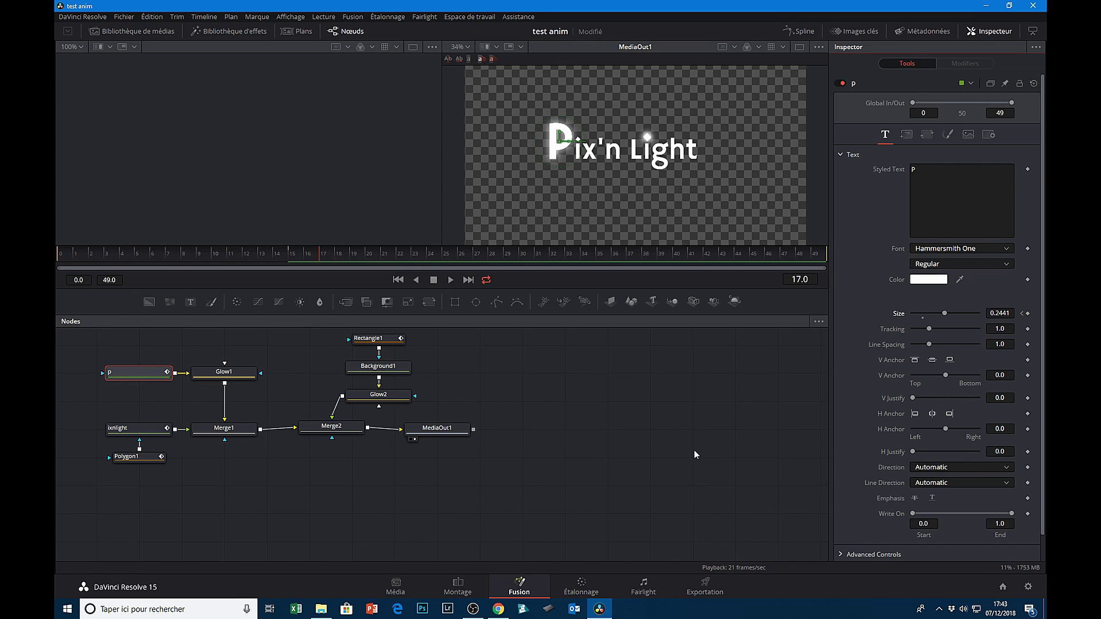
- Swell the P's Size to 0.3071 at frame 20, settle it at 0.2559 by frame 25, and preview
key(Right)
drag(944, 313, 952, 314)
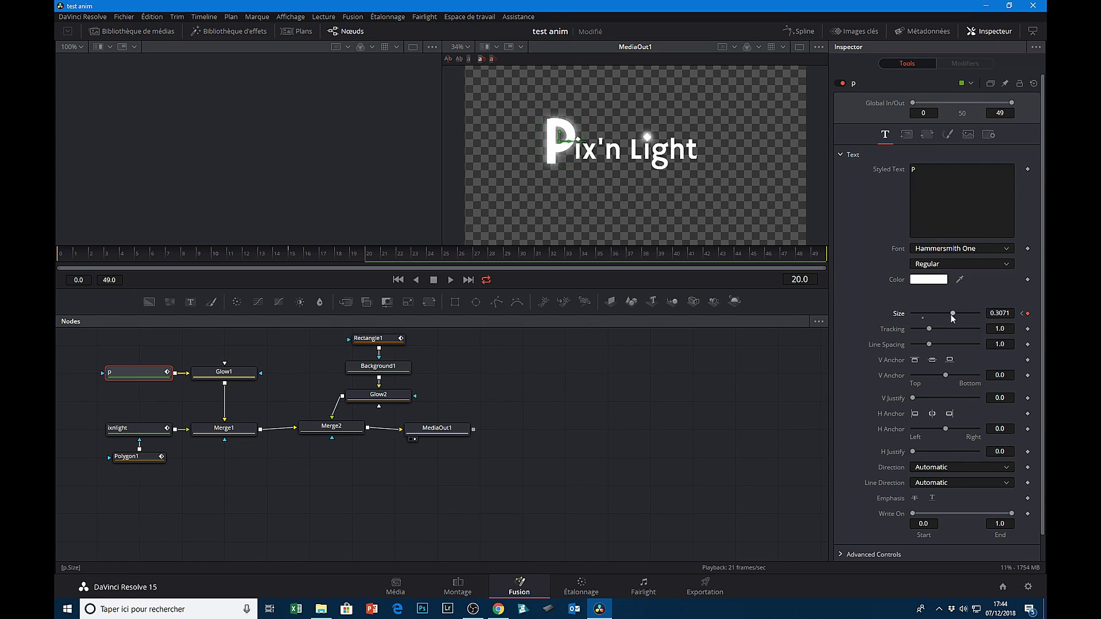
key(Right)
key(Right)
drag(954, 314, 947, 314)
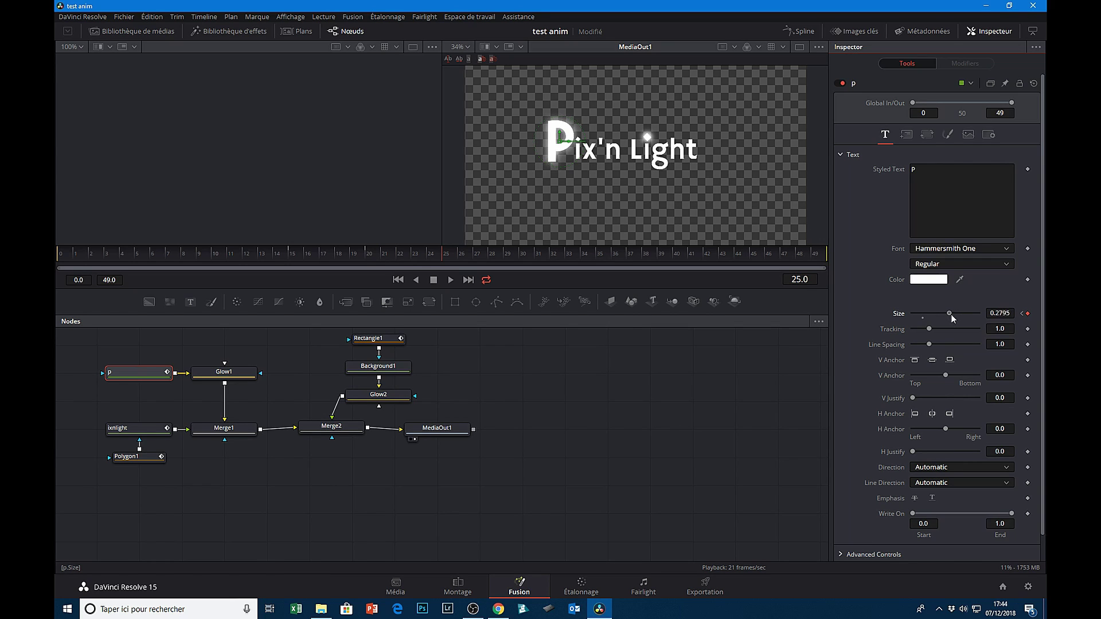
click(451, 280)
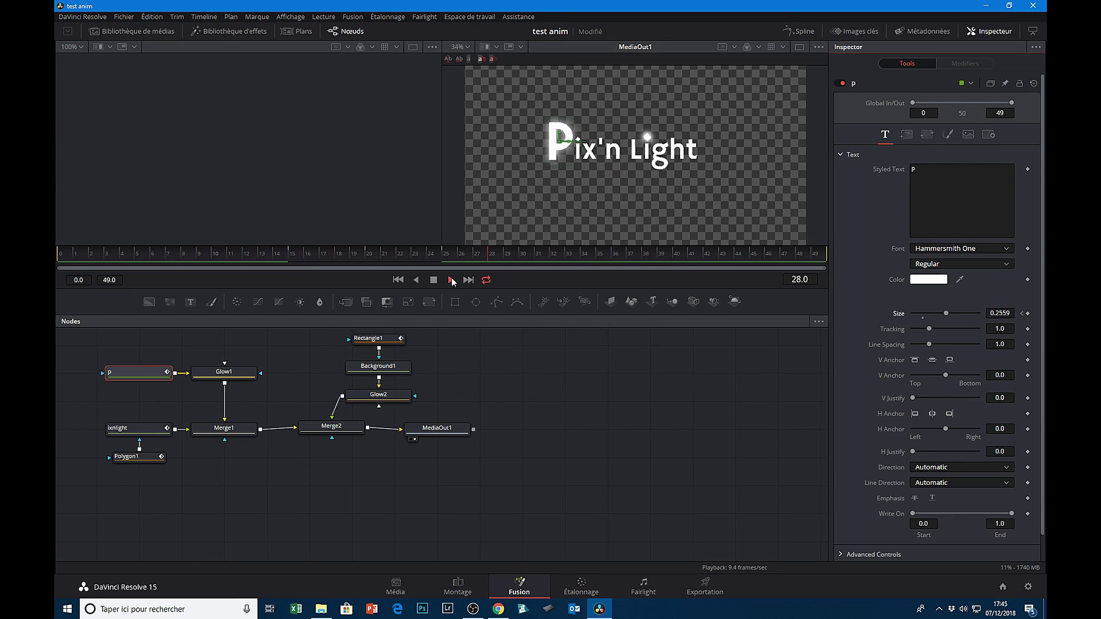
click(434, 280)
- Keyframe Glow1's size and strength at frame 15, then raise the glow size to 26 at frame 20
click(228, 376)
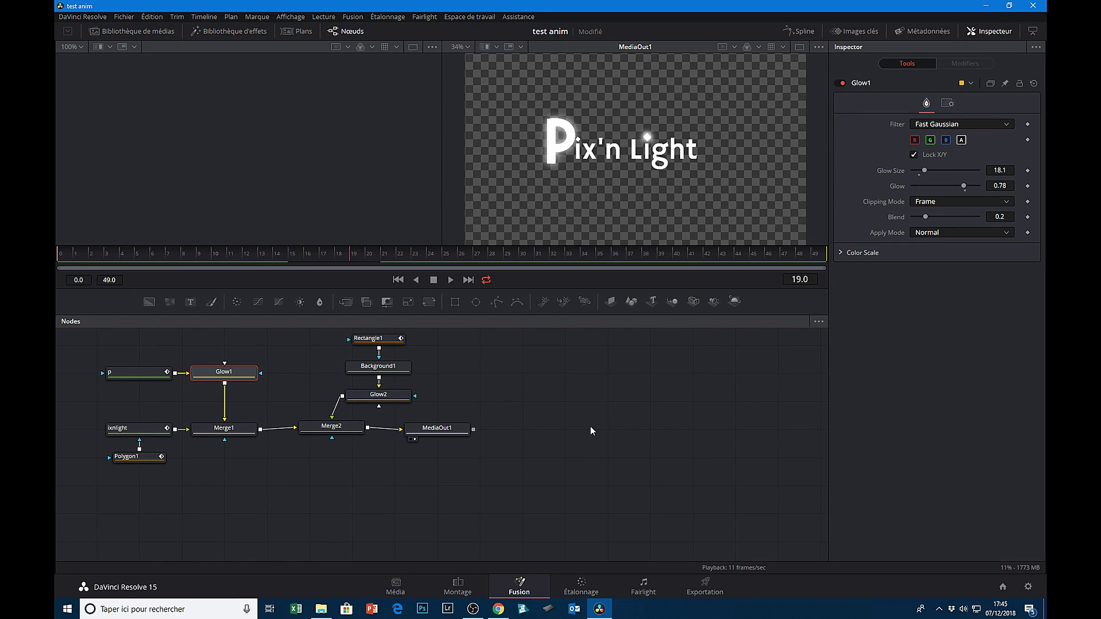
click(1027, 170)
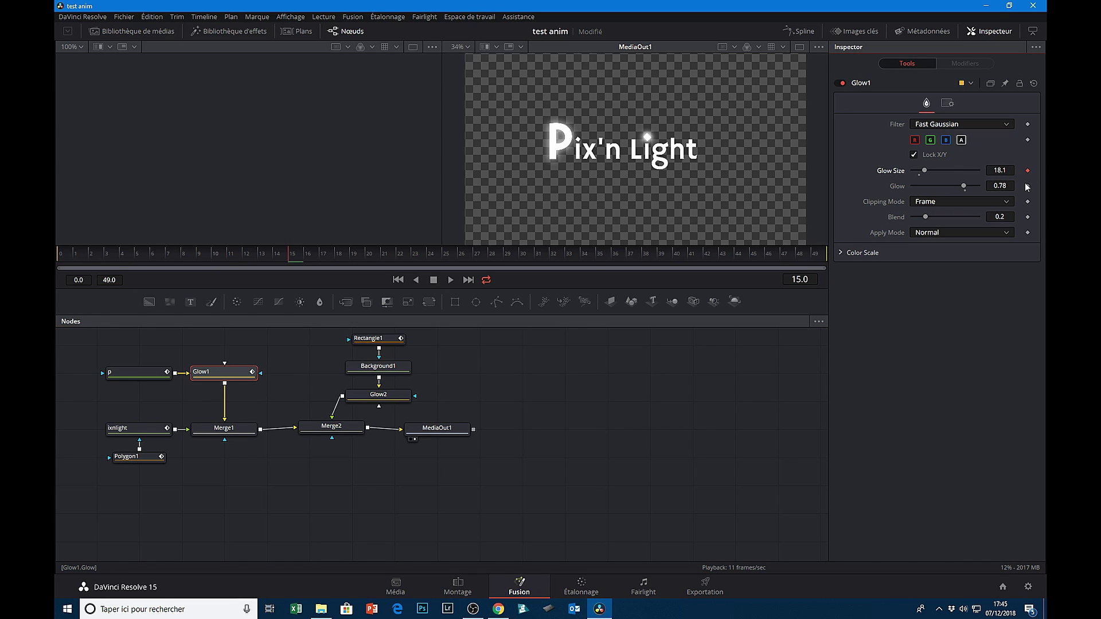
click(1027, 185)
key(Right)
key(Right)
key(Right)
key(Right)
key(Right)
drag(924, 170, 967, 186)
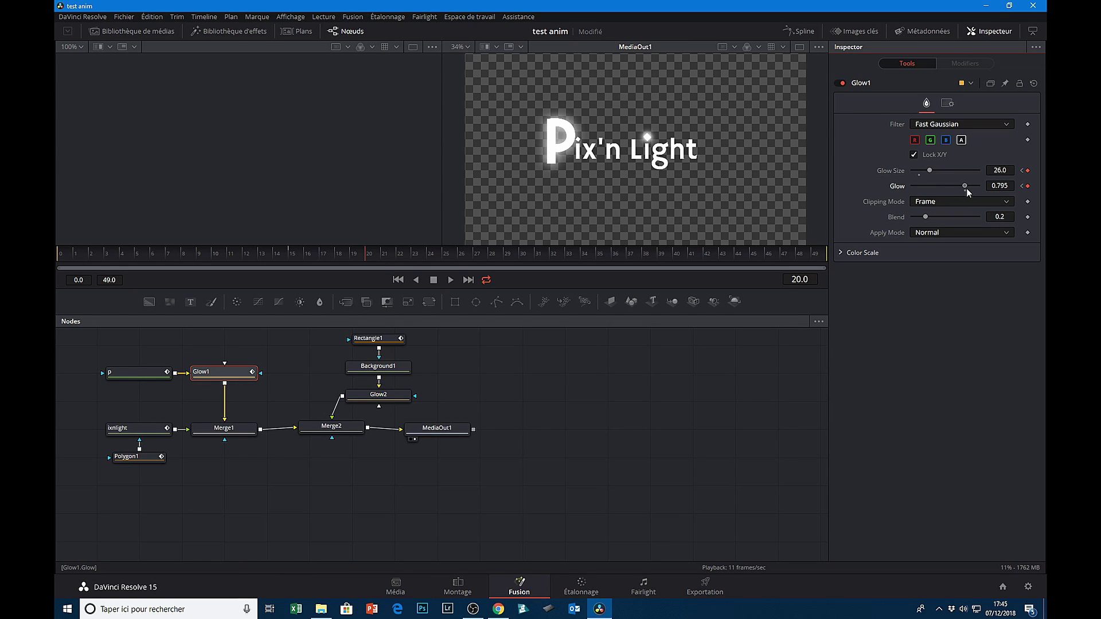
click(968, 188)
- At frame 25, shrink Glow1's glow size to 17.3 and play back the animation
key(space)
key(Left)
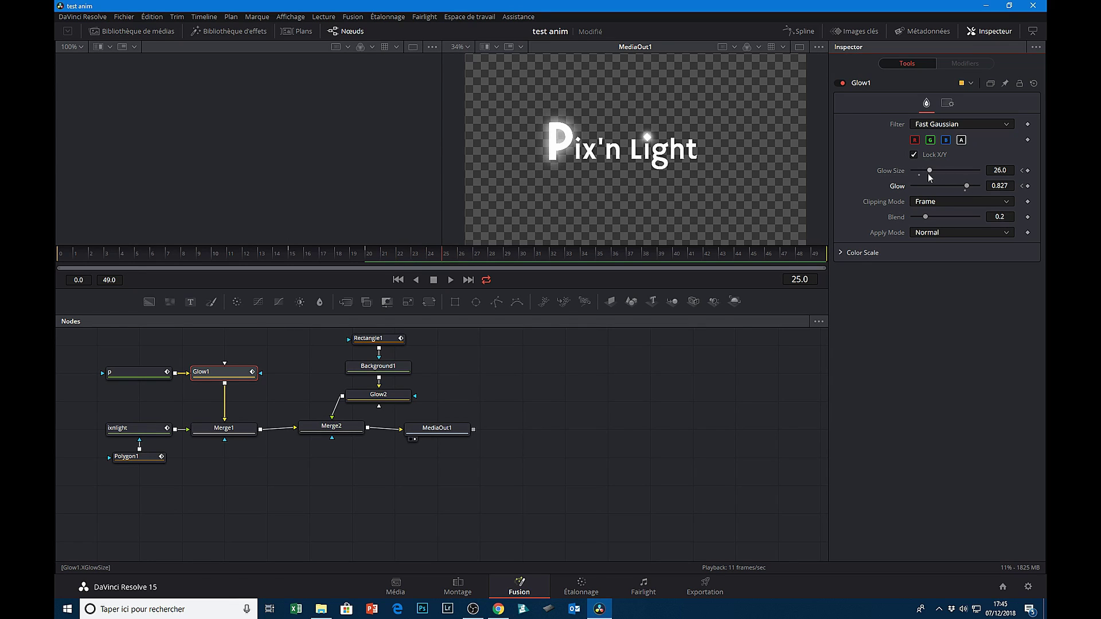
drag(930, 171, 965, 188)
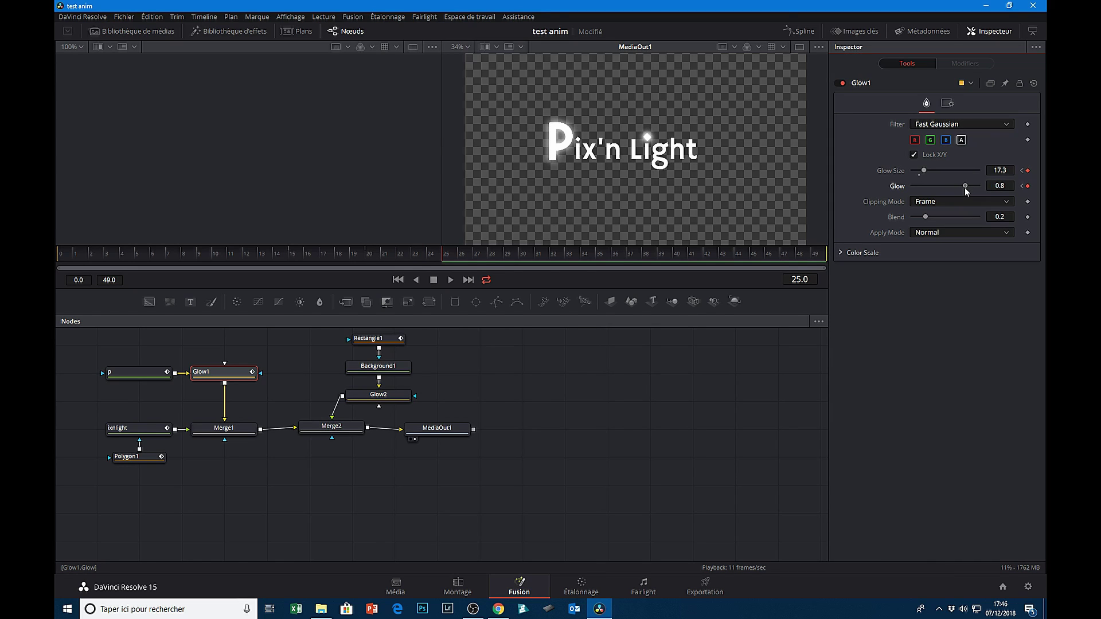
click(451, 281)
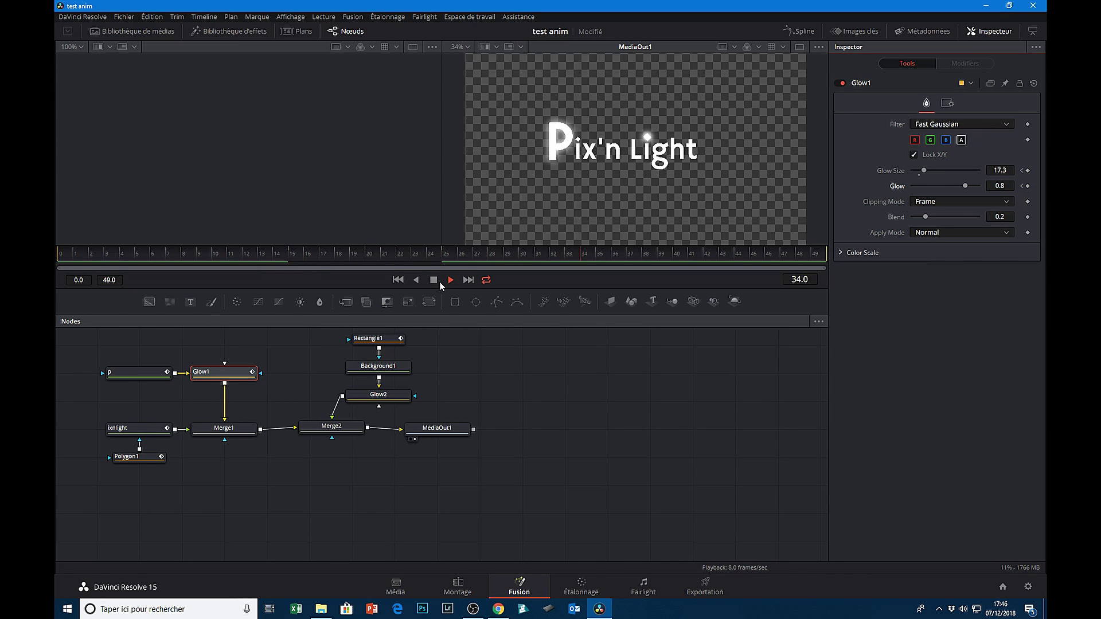
click(436, 280)
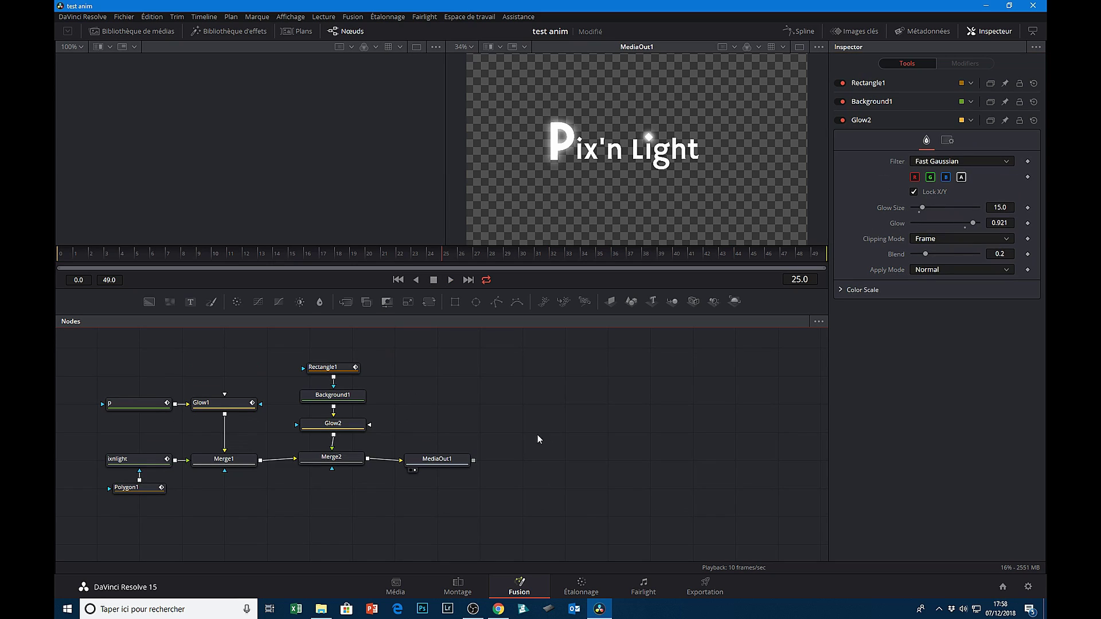
- Move MediaOut1 right and insert a new Merge3 between Merge2 and MediaOut1
drag(445, 456, 569, 462)
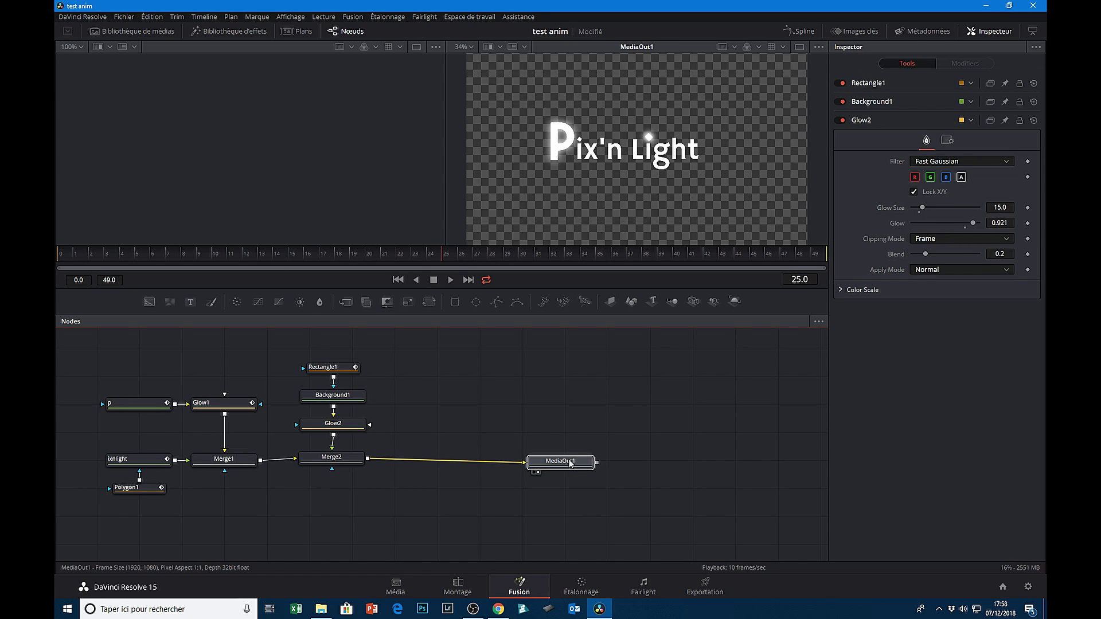
click(475, 397)
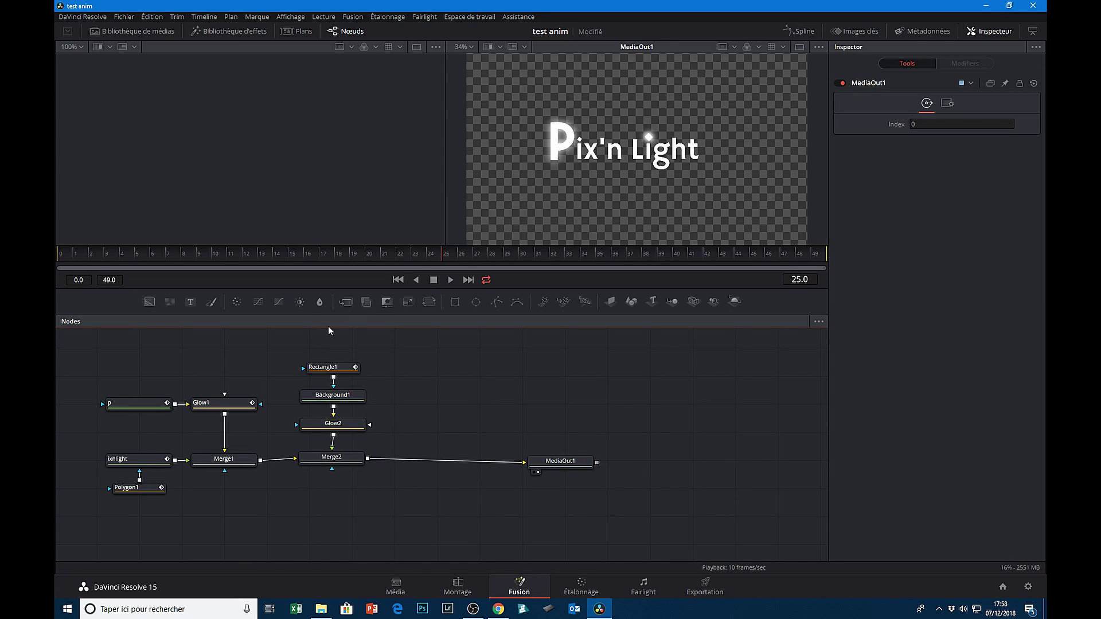
click(349, 301)
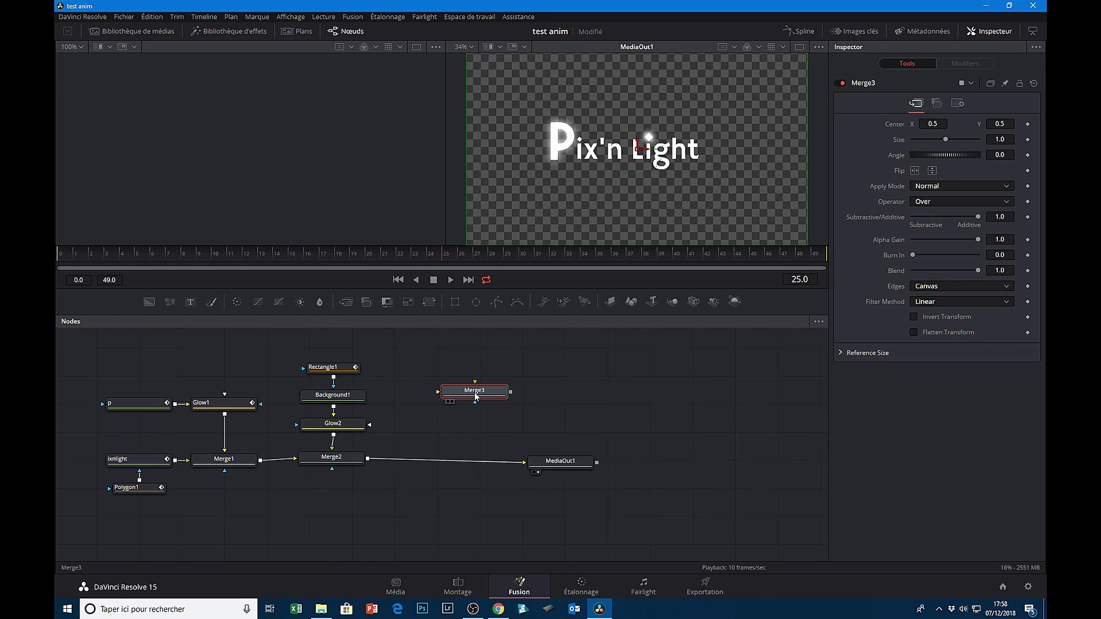
drag(482, 394, 459, 466)
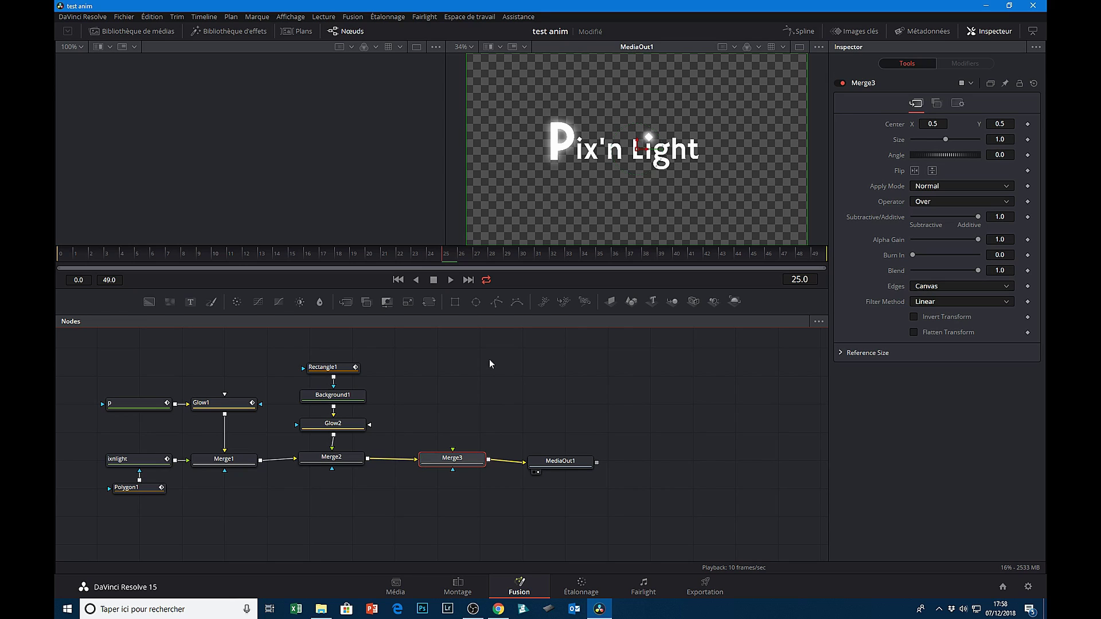
click(497, 368)
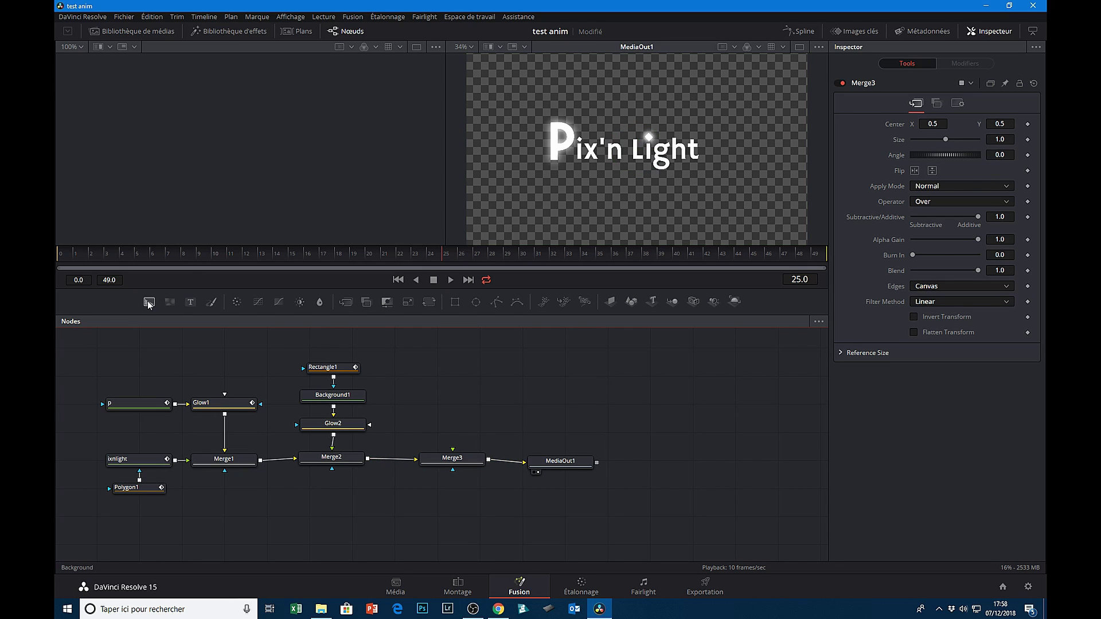
- Add a Background2 node, connect it into Merge3, and set its colour to white
click(148, 303)
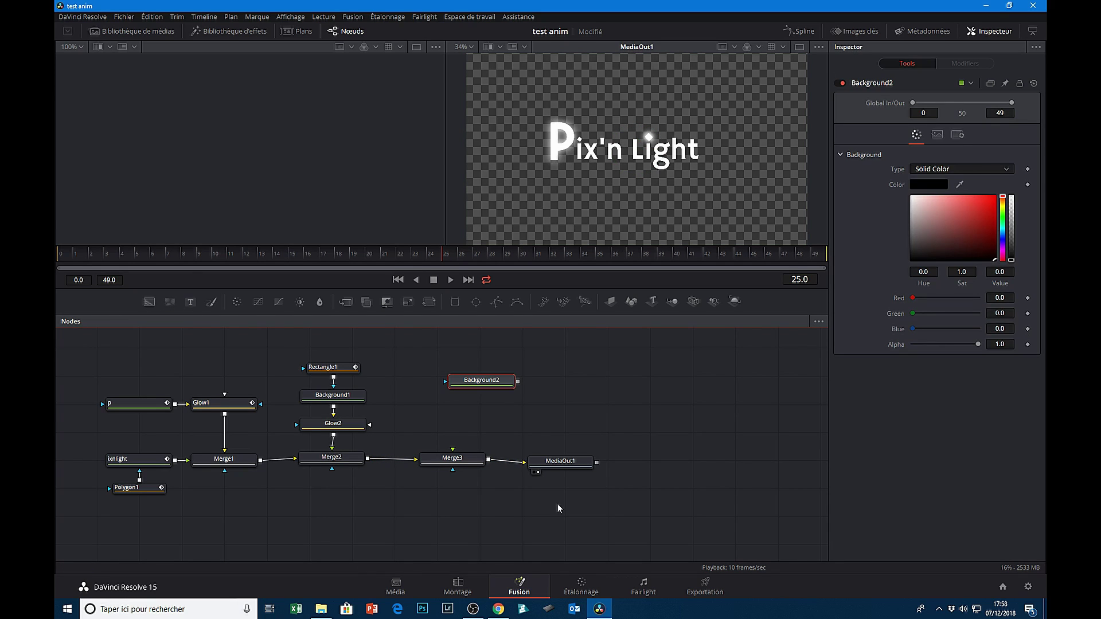
drag(517, 381, 453, 450)
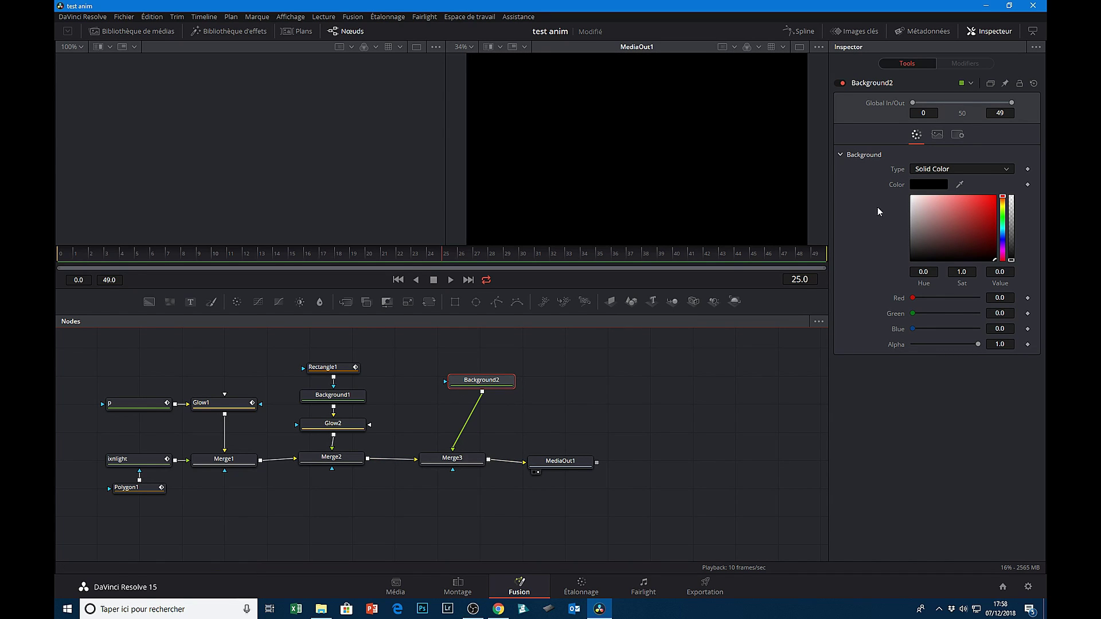
click(926, 184)
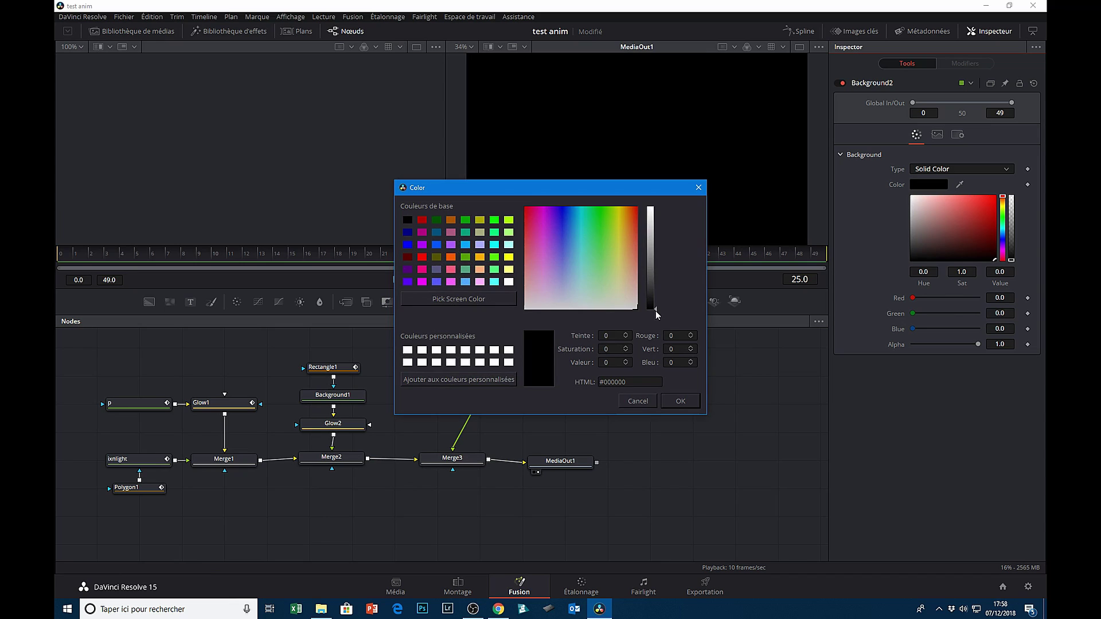
drag(656, 311, 656, 209)
click(672, 402)
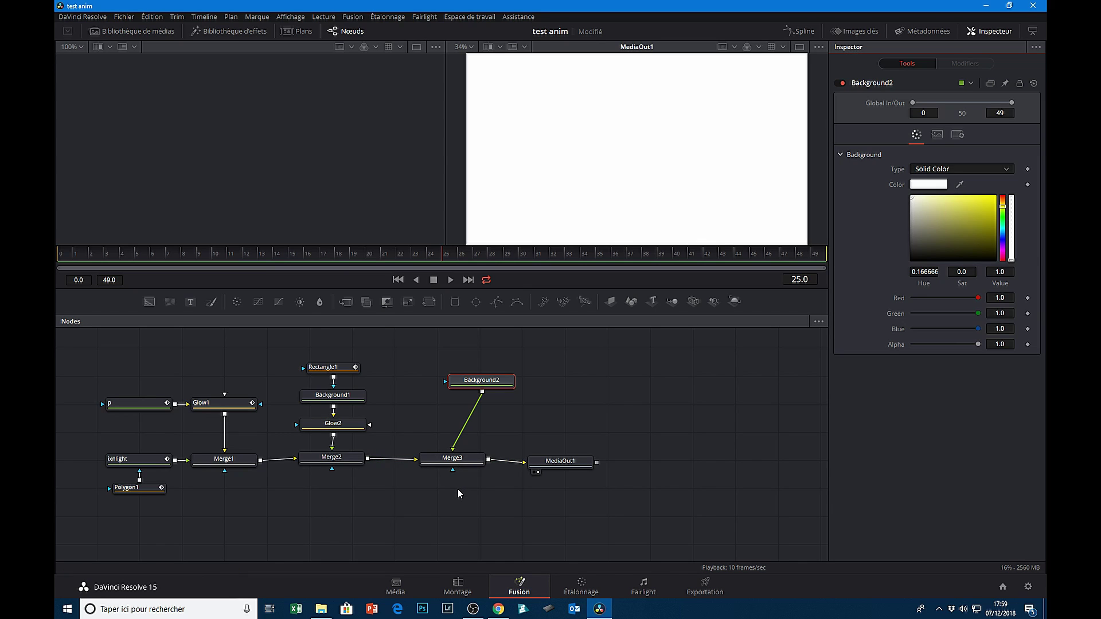
click(453, 459)
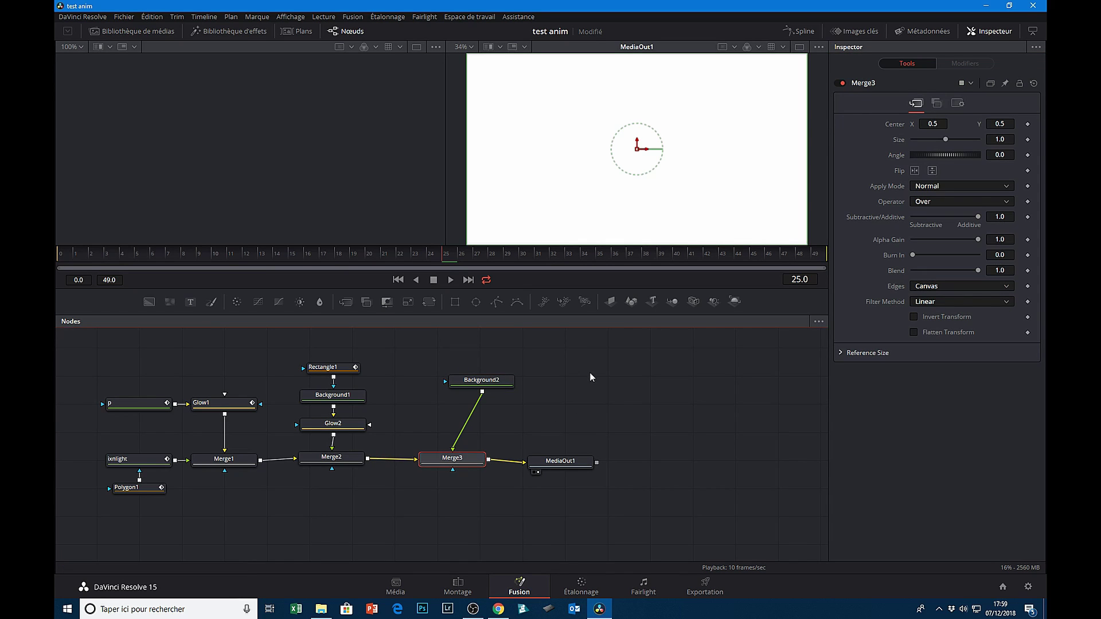
- Add a Rectangle mask to Merge3 and shape it into a 0.024-high, 0.874-wide bar under the title
click(455, 301)
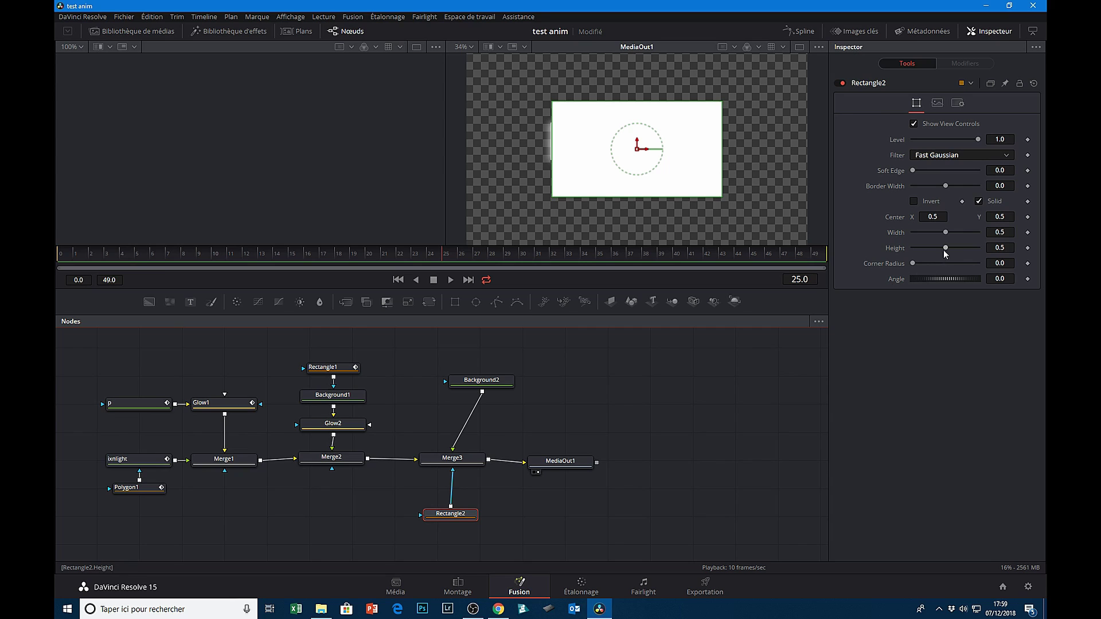
drag(944, 248, 915, 252)
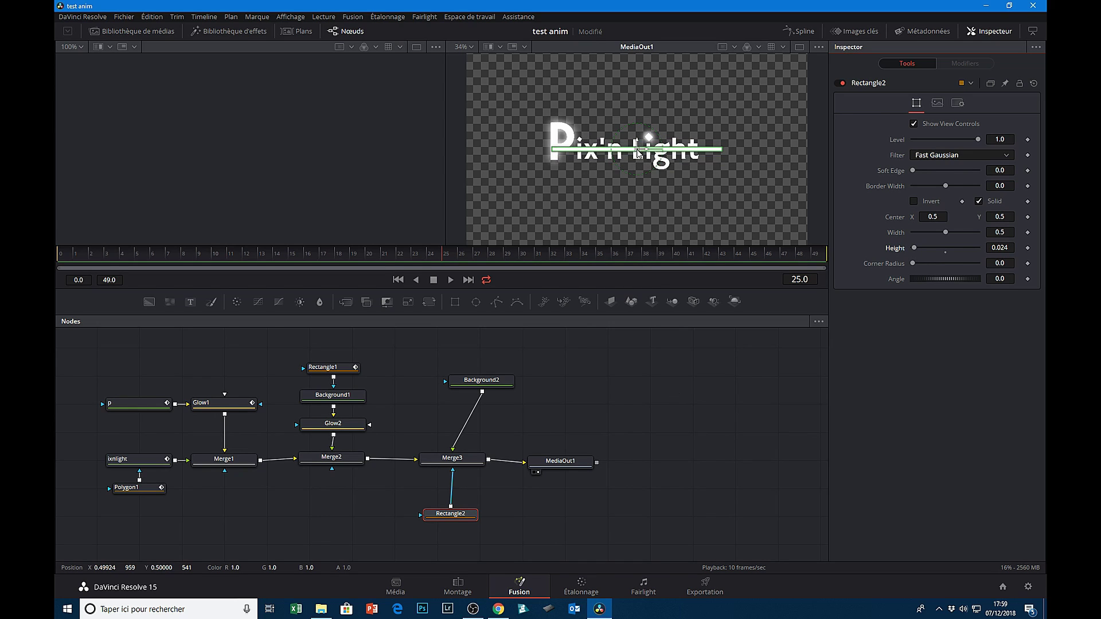
mouse_move(637, 149)
mouse_down()
mouse_move(631, 177)
mouse_move(549, 180)
mouse_up()
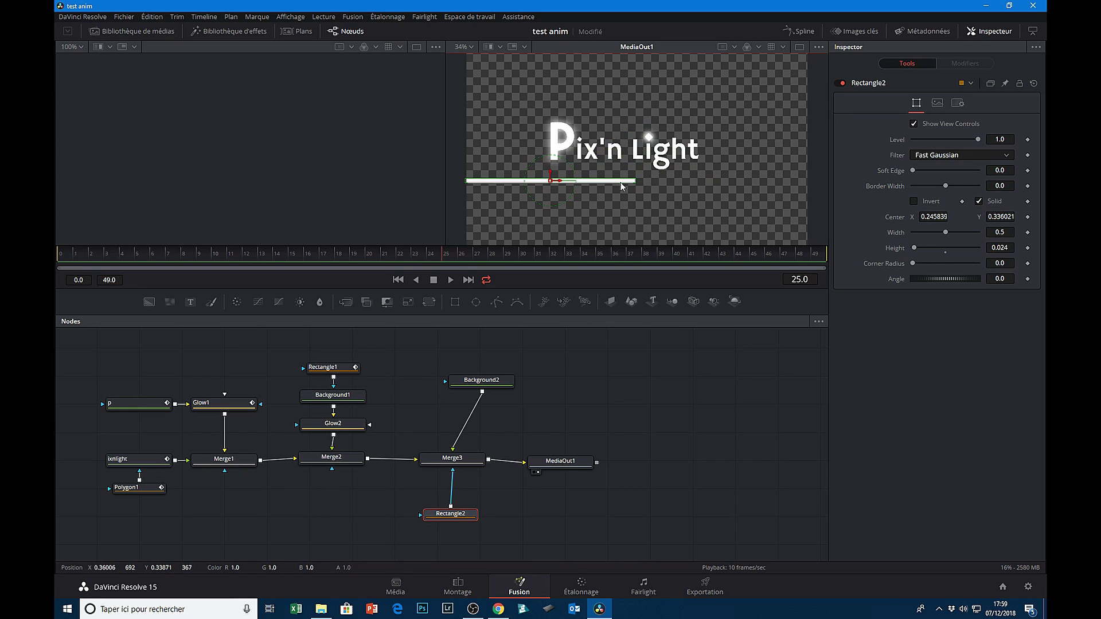
drag(548, 183, 551, 177)
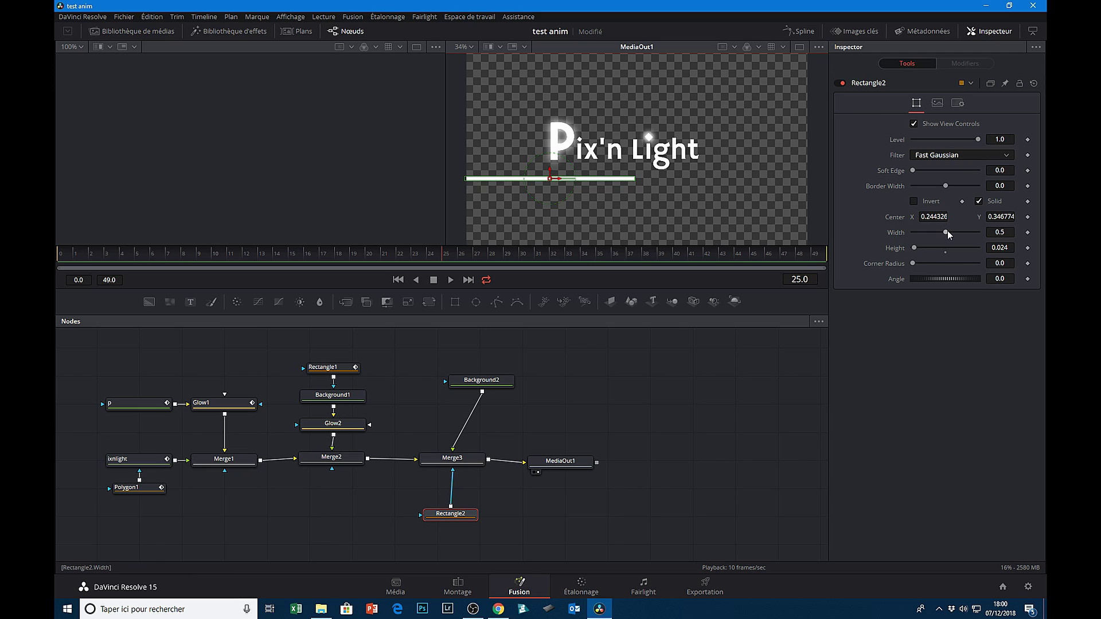
drag(947, 232, 970, 231)
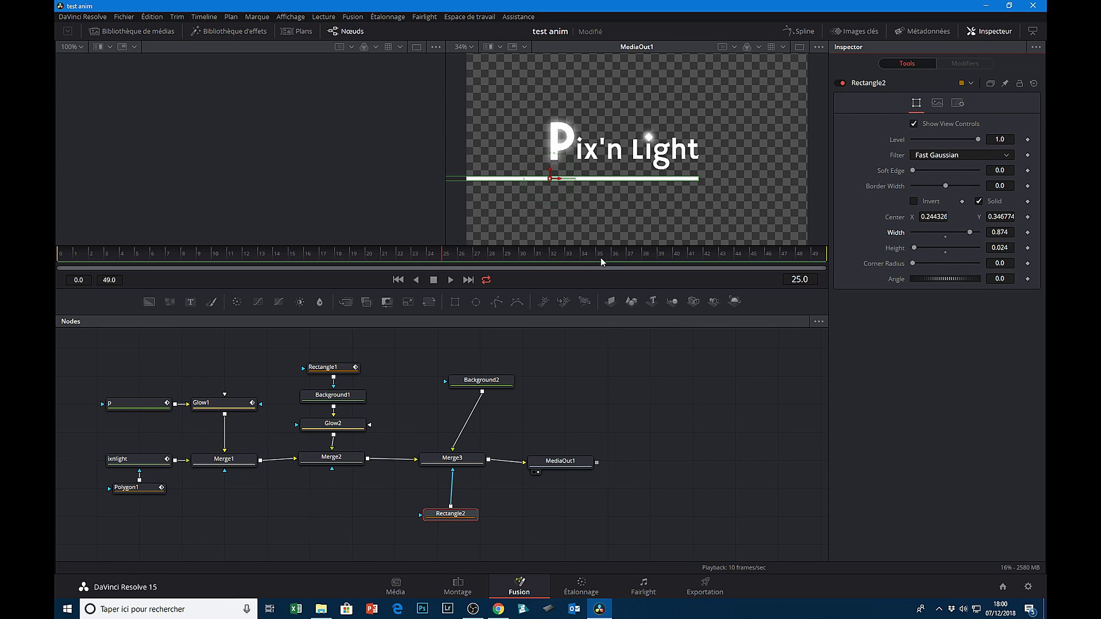
drag(551, 181, 551, 177)
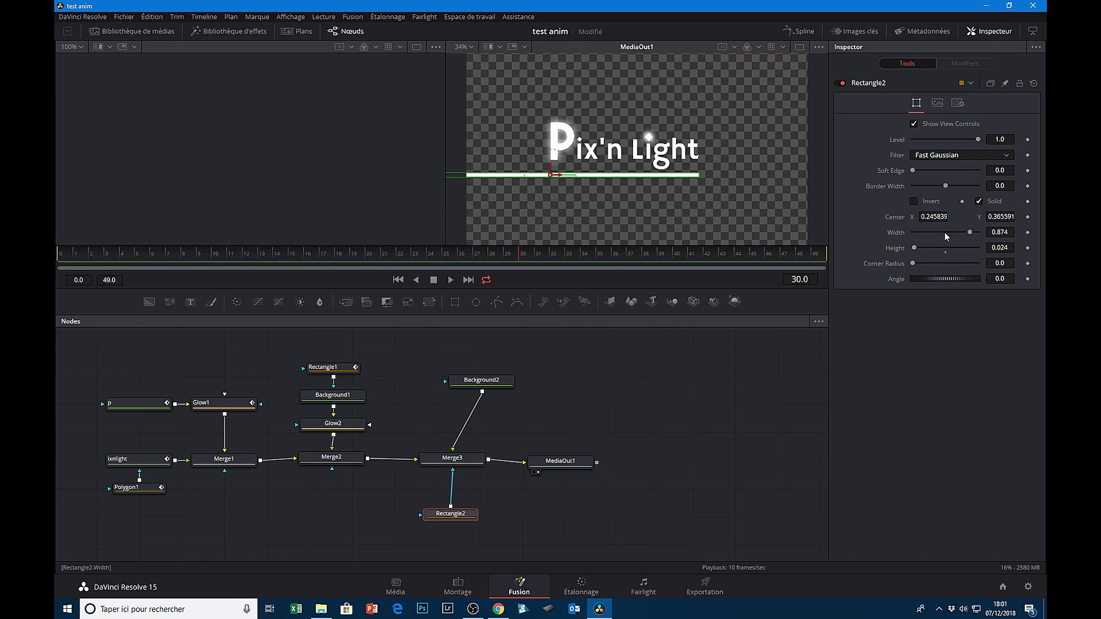
- Keyframe Rectangle2's width at 0.874, set it to 0 at frame 20, and play back the growing bar
click(1027, 233)
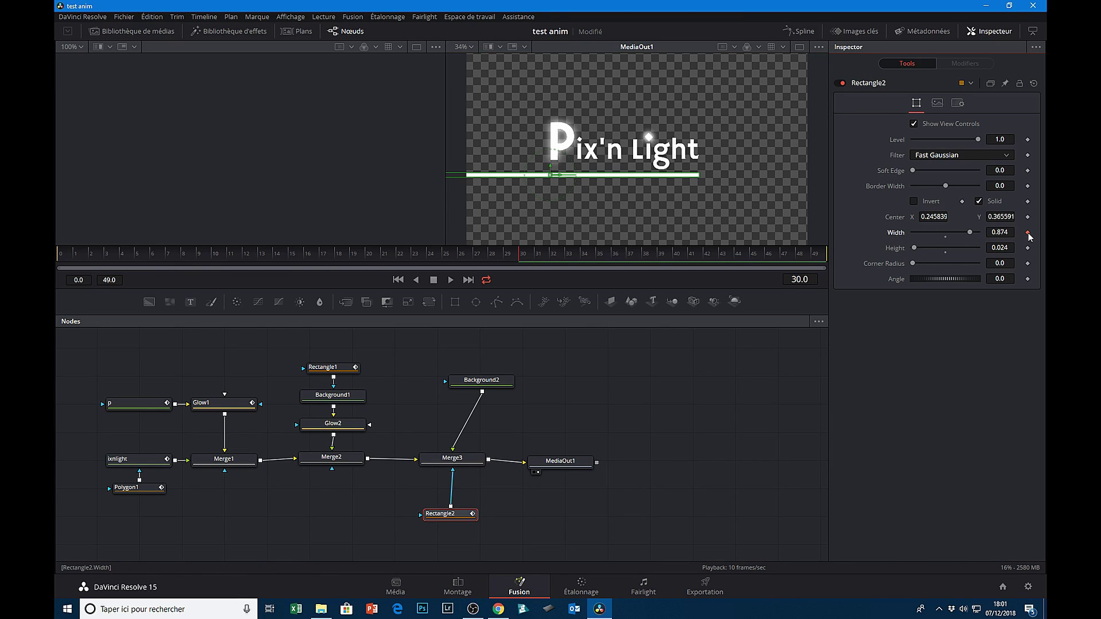
key(Left)
key(Left)
key(Left)
key(Left)
key(Left)
key(Left)
key(Left)
key(Left)
key(Left)
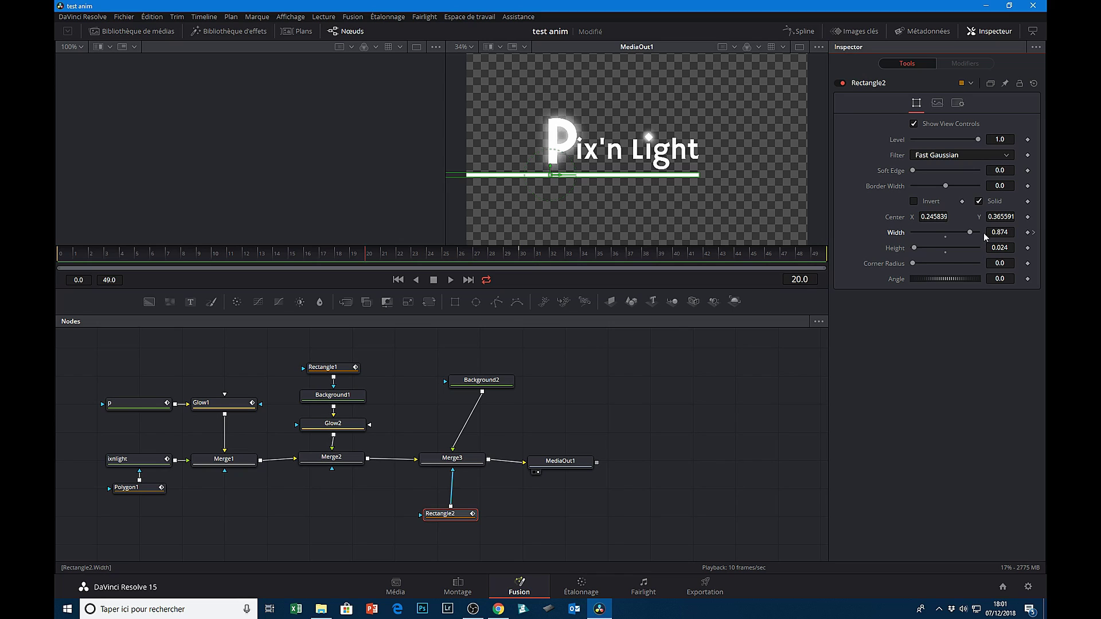
drag(971, 230, 910, 235)
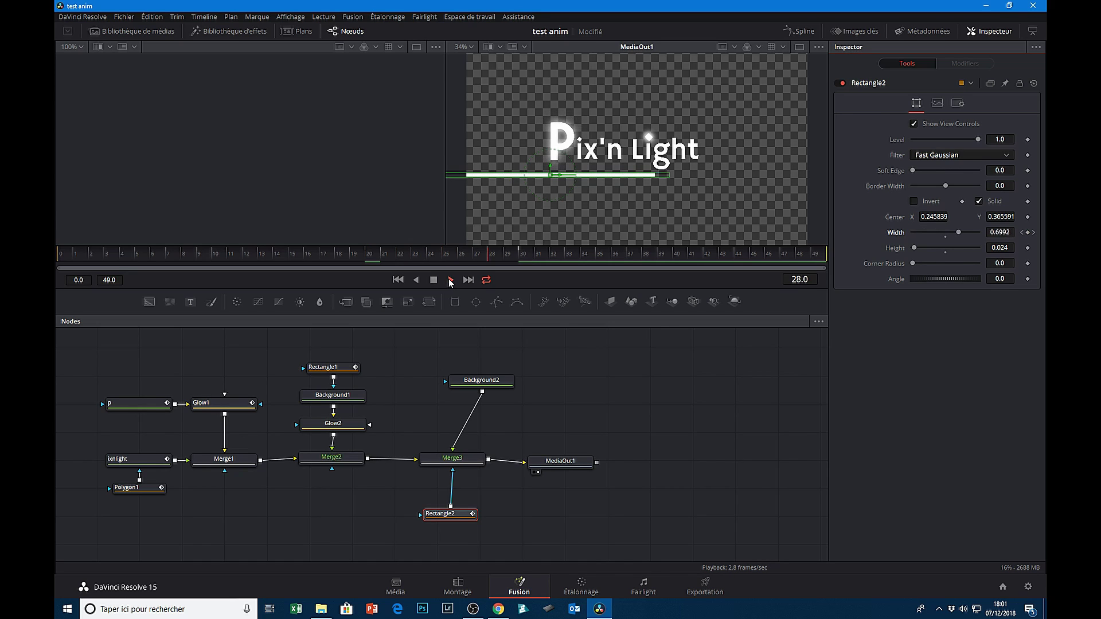
click(434, 280)
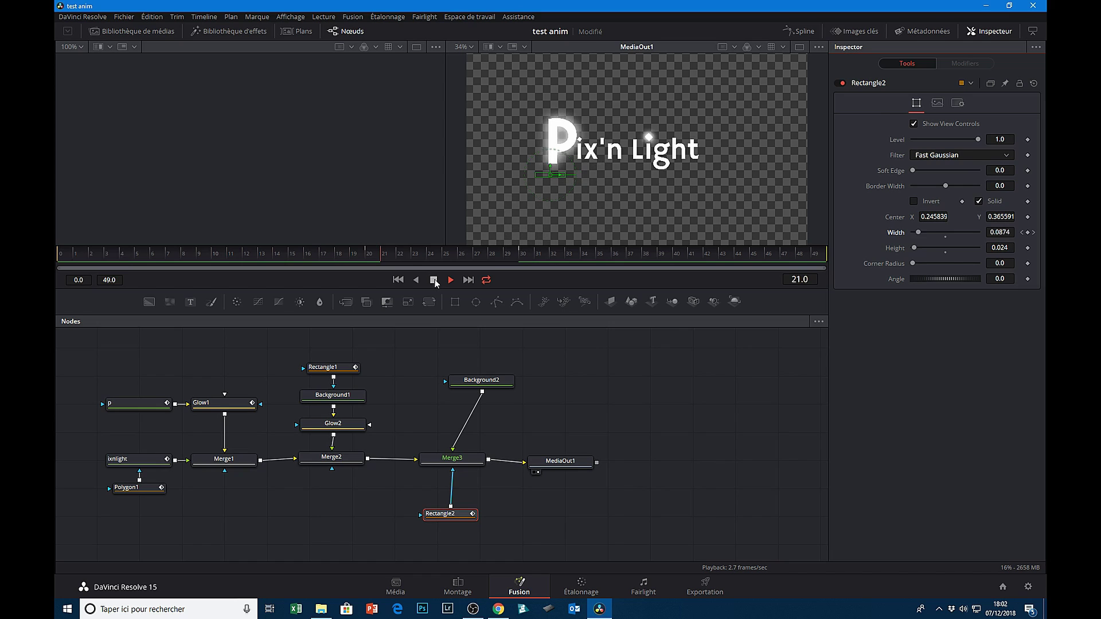
click(434, 280)
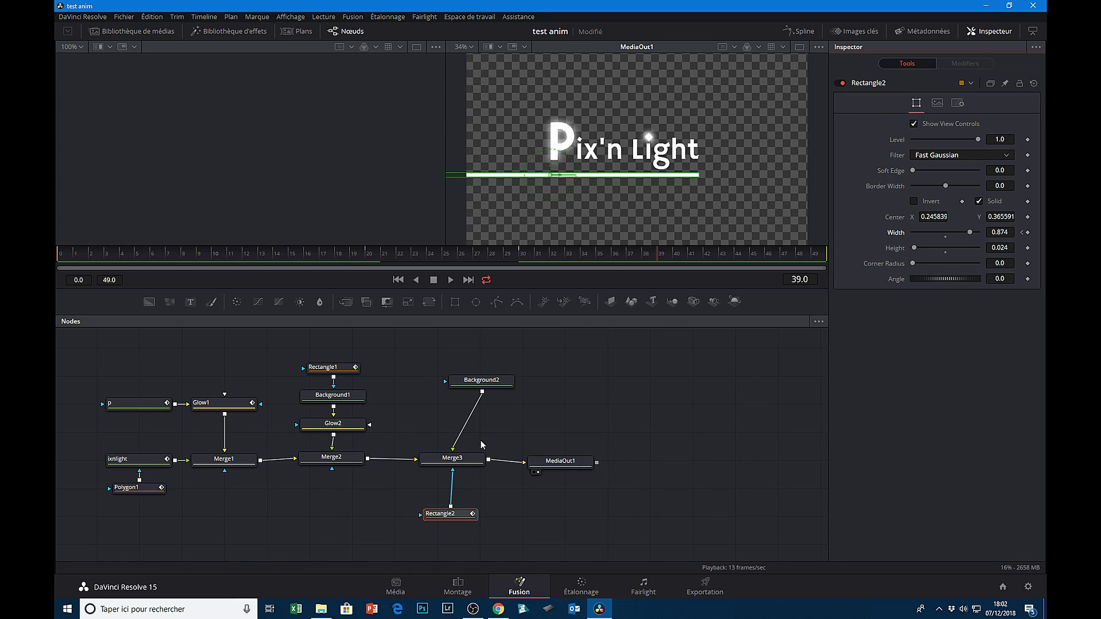
drag(483, 381, 467, 381)
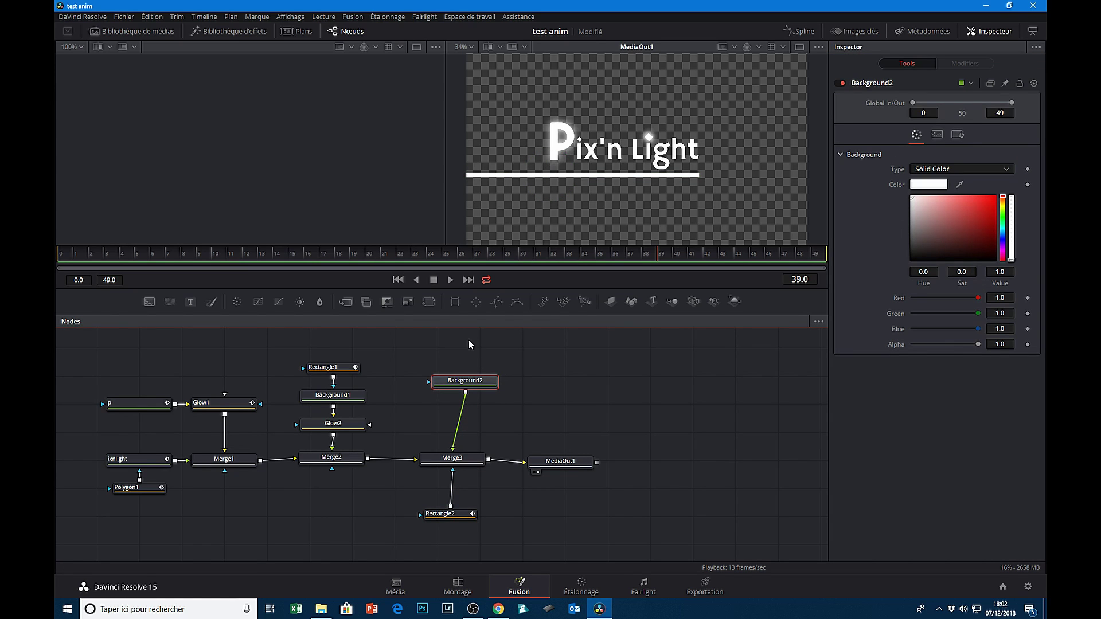
- Add a Rectangle3 mask to Background2, shift it left, and invert it
click(455, 303)
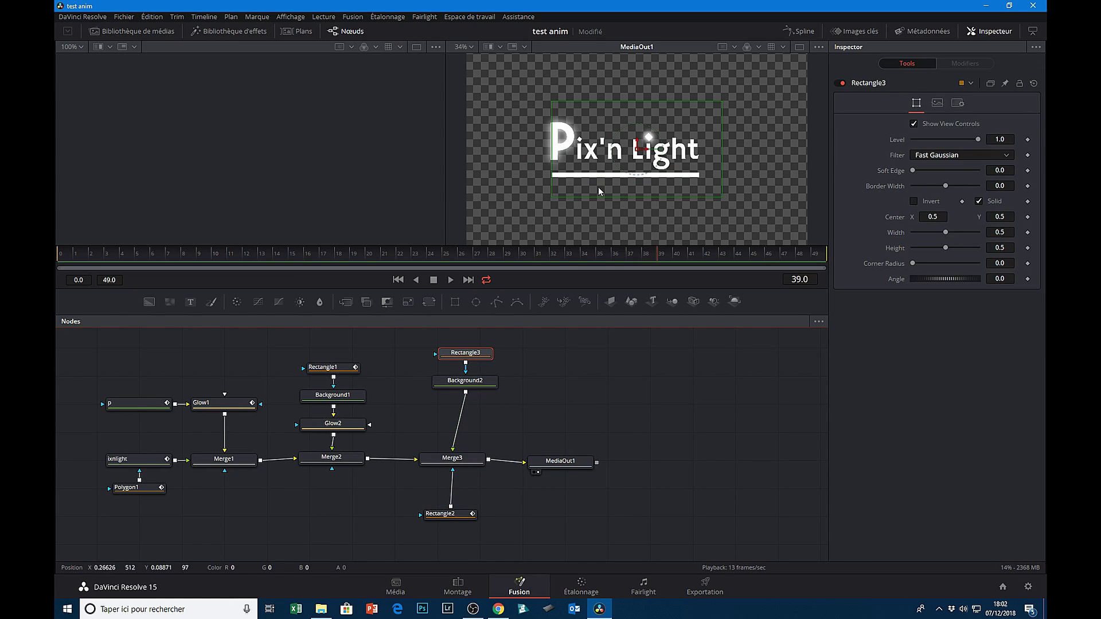
drag(560, 159, 464, 157)
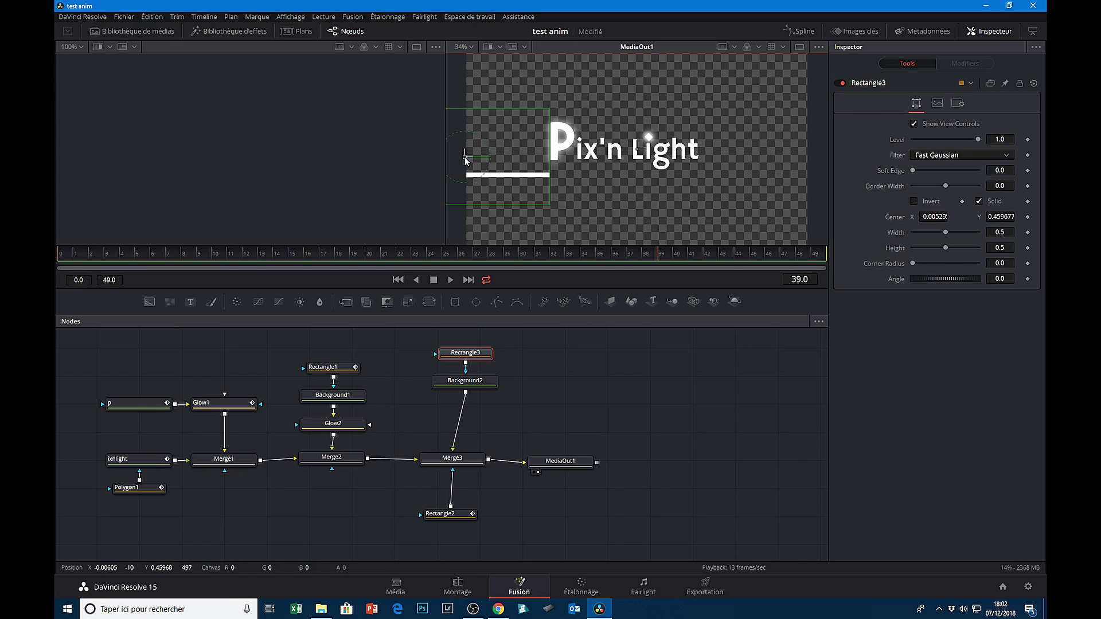
click(914, 201)
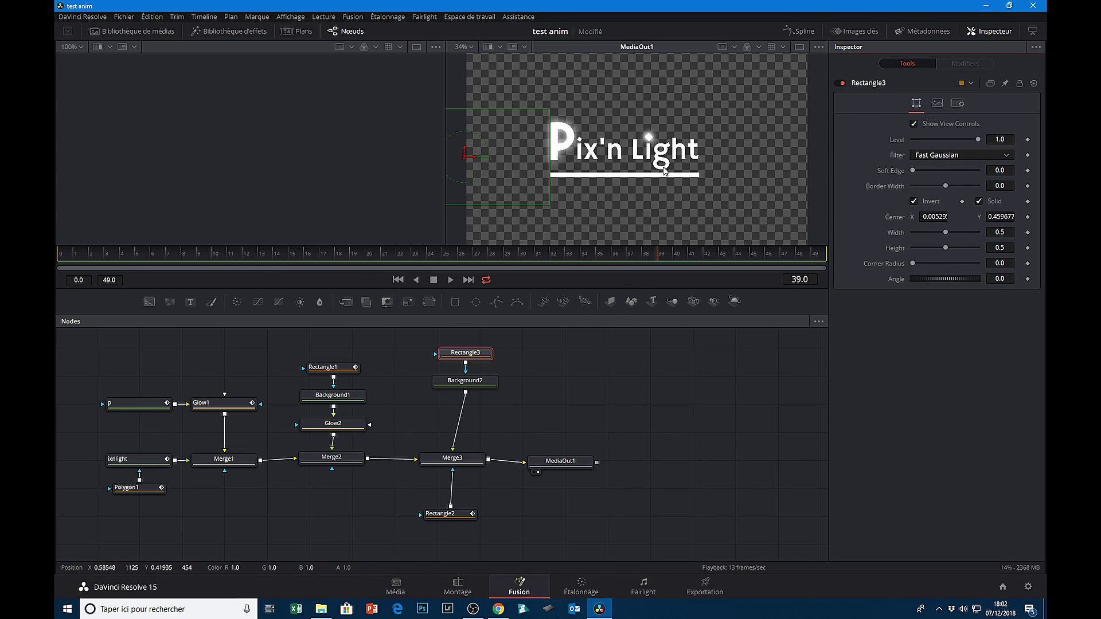
- Play the animation and stop at frame 19 with Merge3 loaded in the Inspector
click(451, 280)
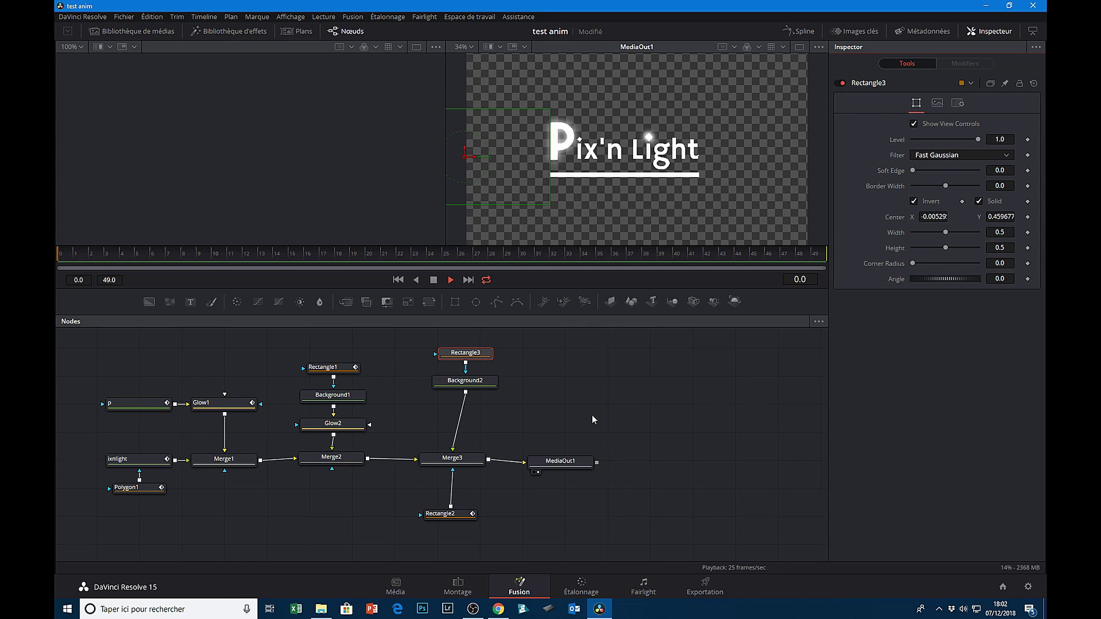
click(453, 458)
key(space)
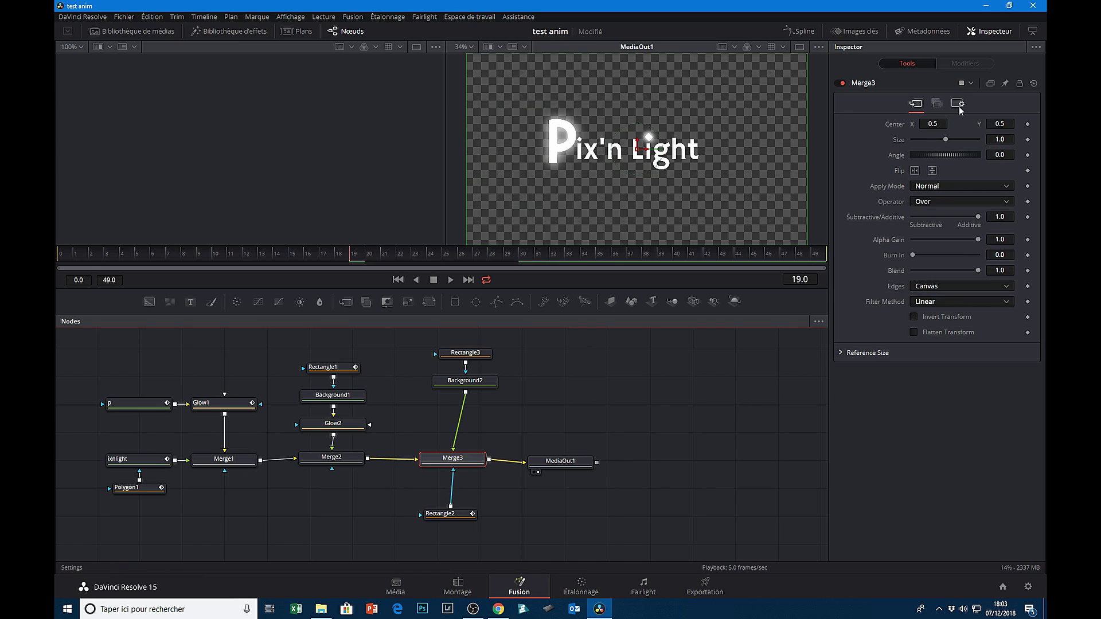
- Enable Merge3 motion blur with Quality 10 and Shutter Angle 45.4, preview it, and move MediaOut1 right
click(957, 103)
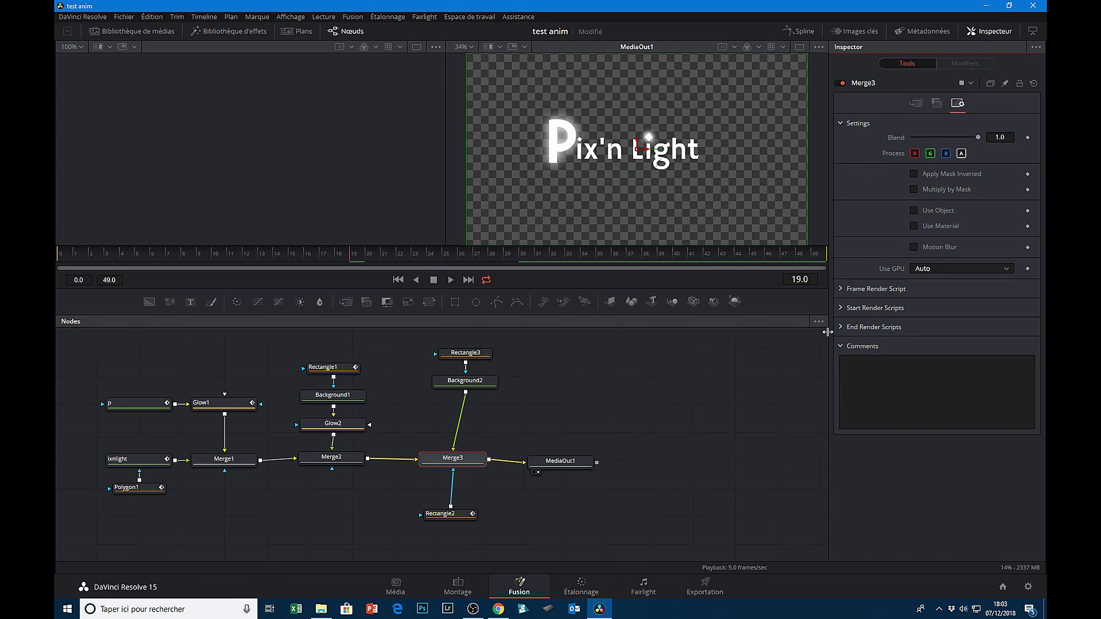
click(917, 247)
mouse_move(925, 263)
mouse_down()
mouse_move(978, 263)
mouse_move(919, 281)
mouse_up()
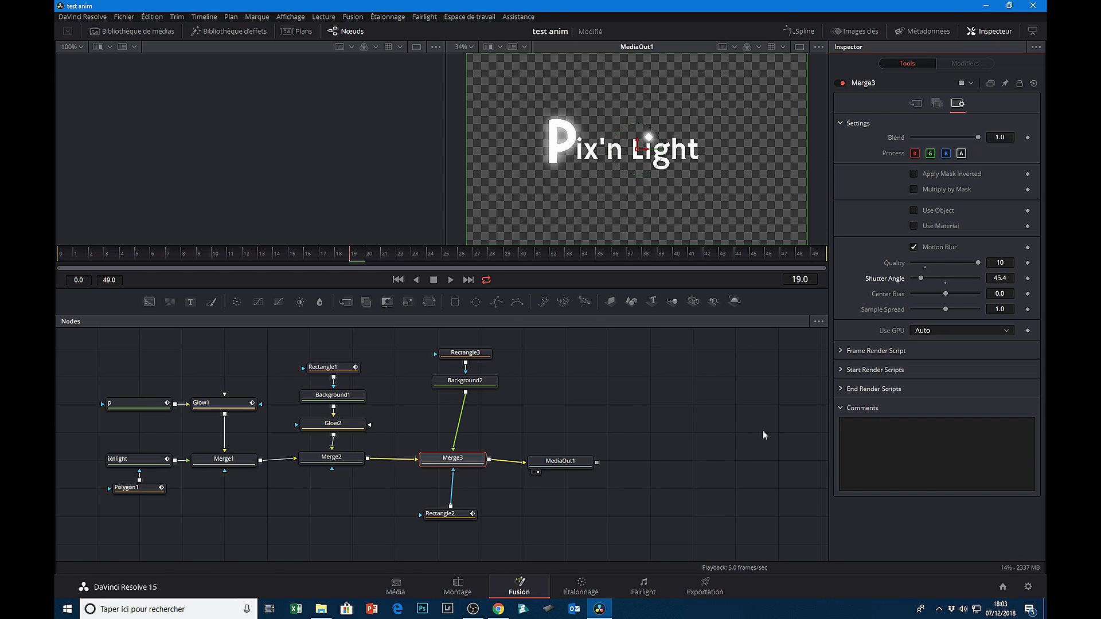
click(450, 280)
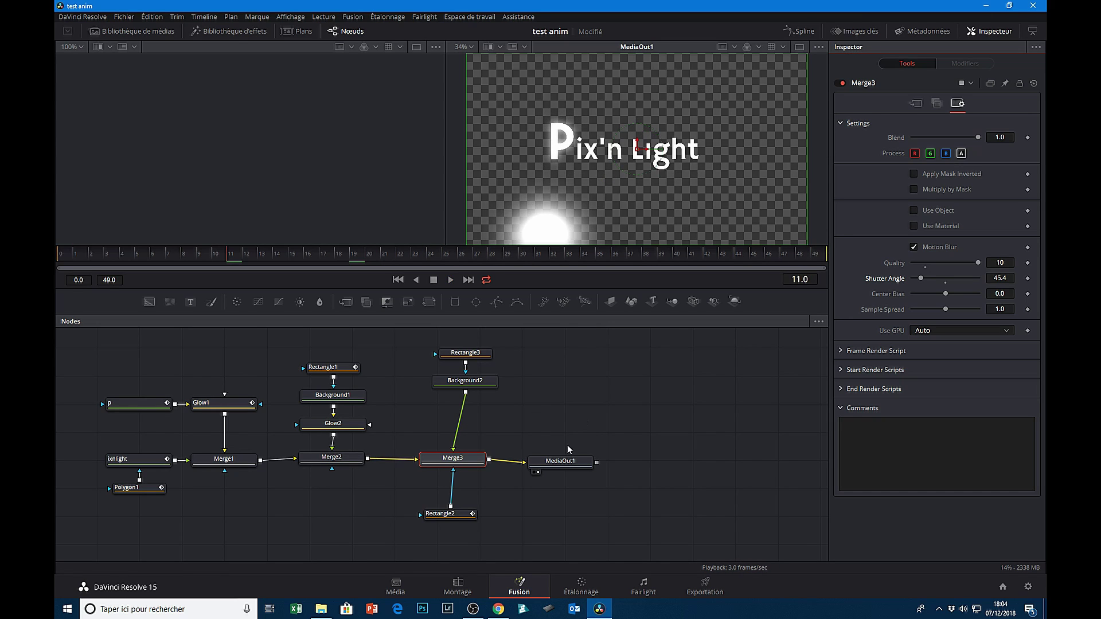
drag(560, 462, 684, 460)
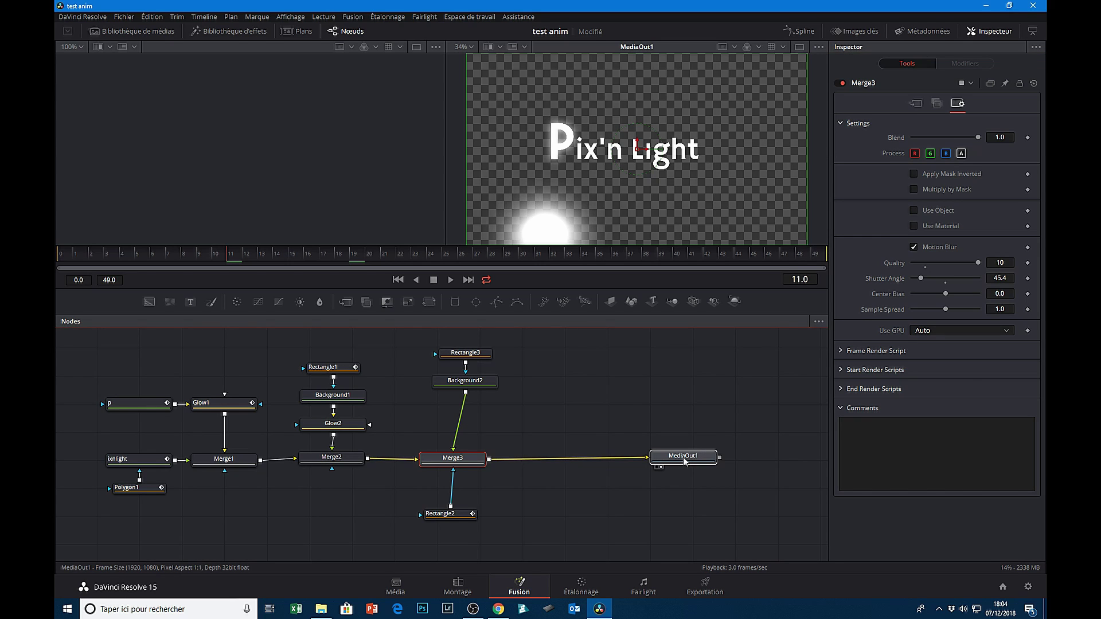
- Insert a Transform node between Merge3 and MediaOut1 using the 'trans' tool search
click(684, 460)
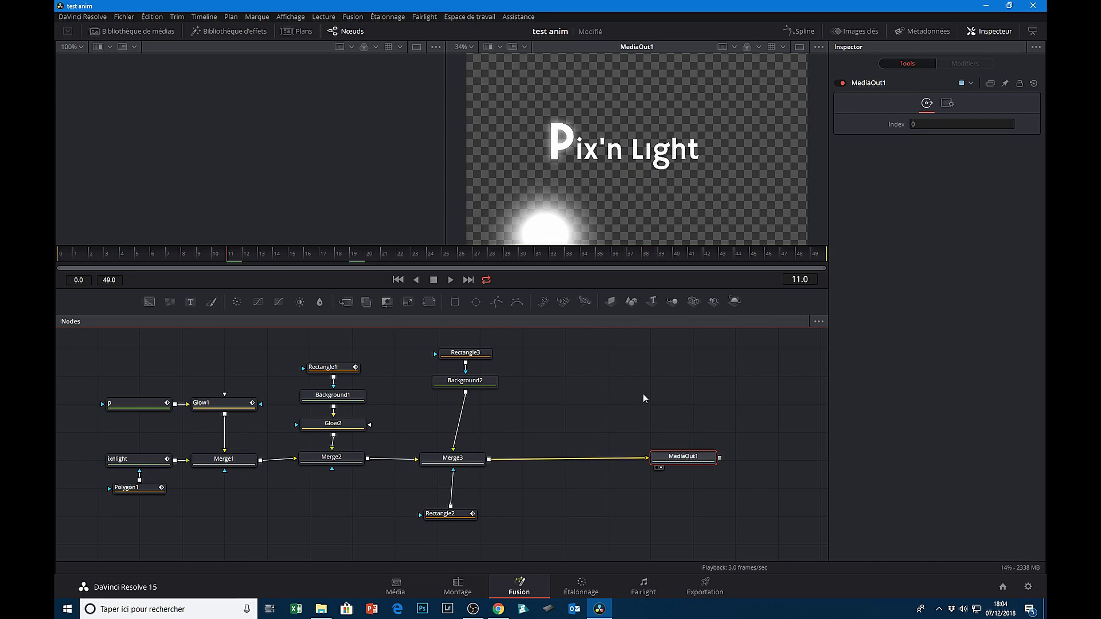
click(471, 460)
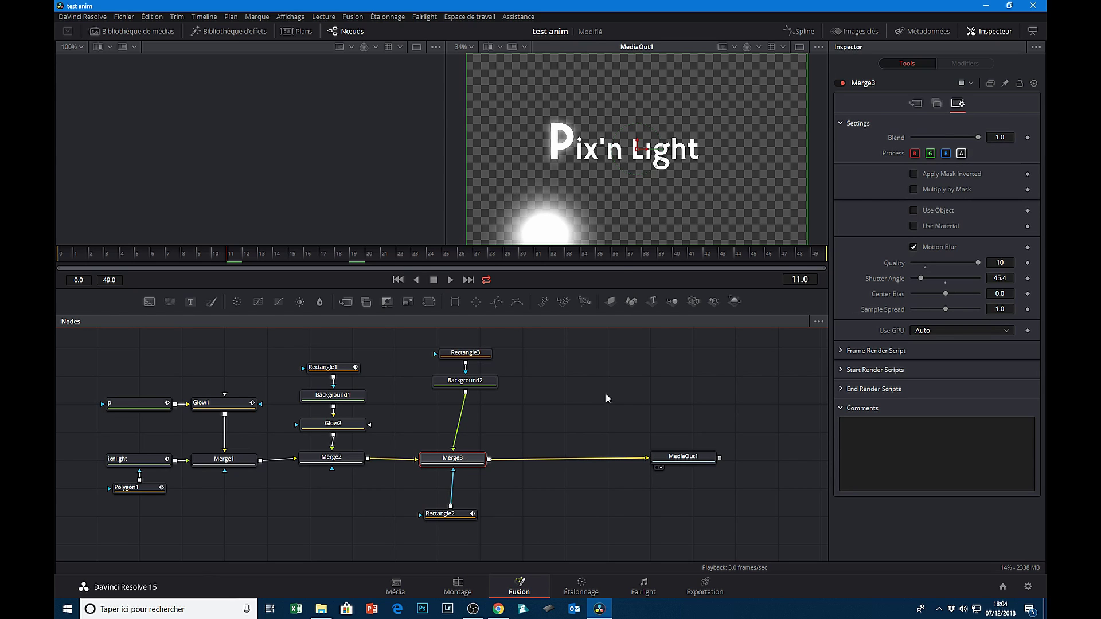
key(shift+space)
text(tr)
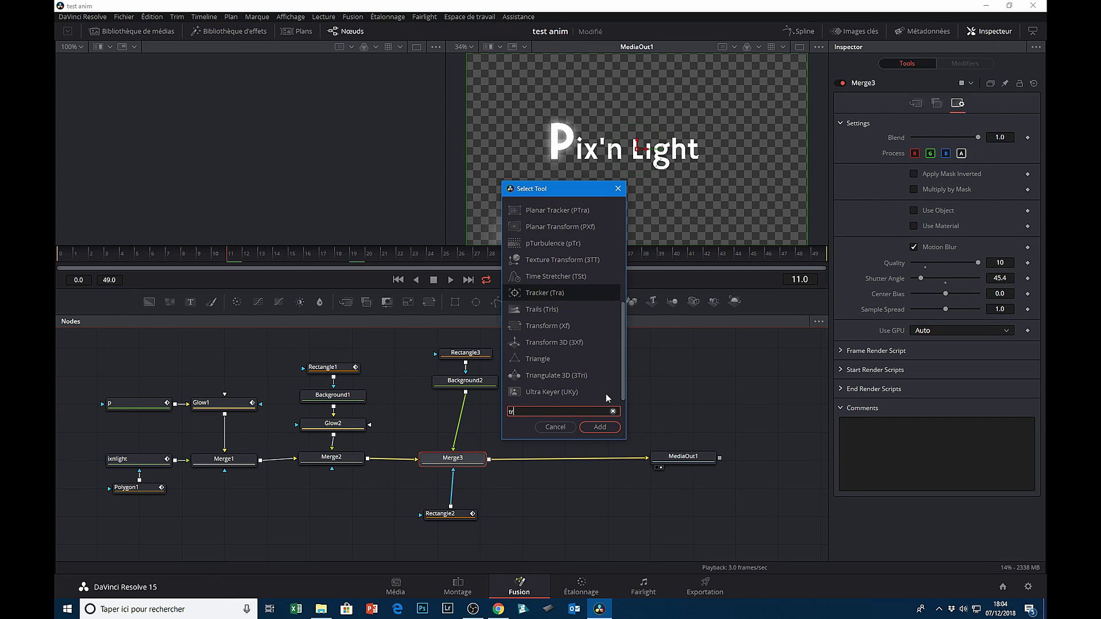
text(ansform)
key(Return)
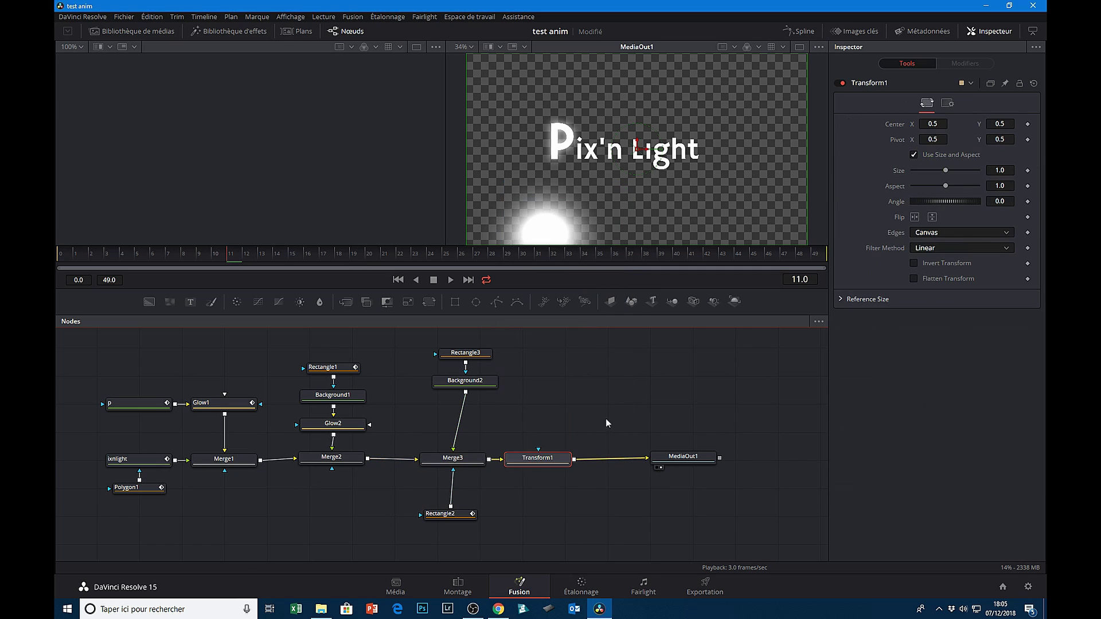
drag(556, 464, 562, 461)
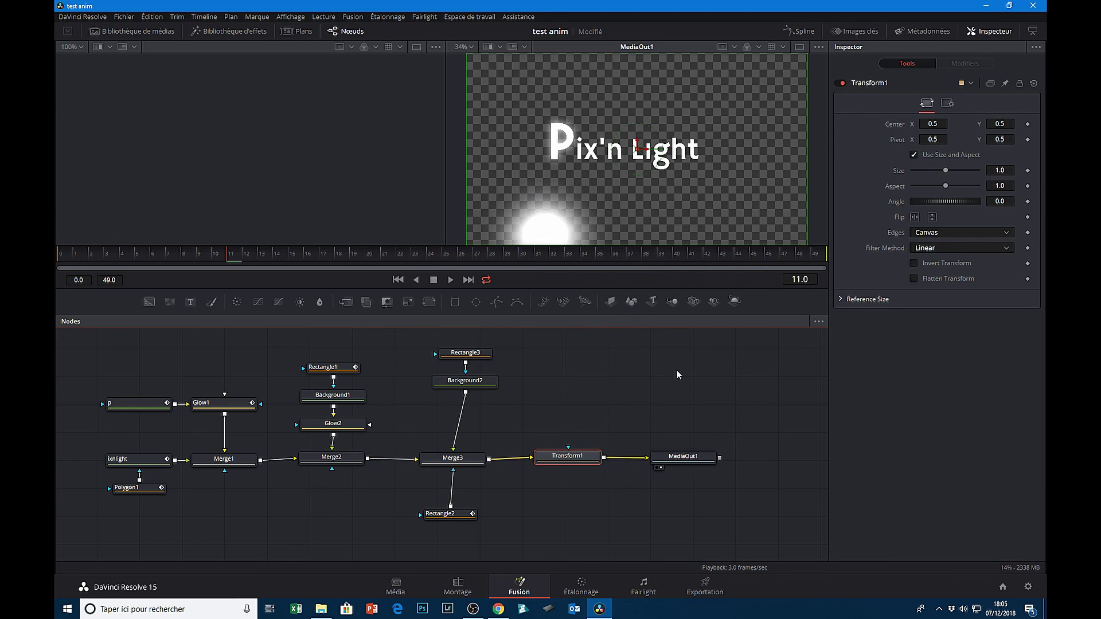
- Test Transform1's Size, then undo the accidental Center move
mouse_move(943, 170)
mouse_down()
mouse_move(933, 170)
mouse_move(945, 171)
mouse_up()
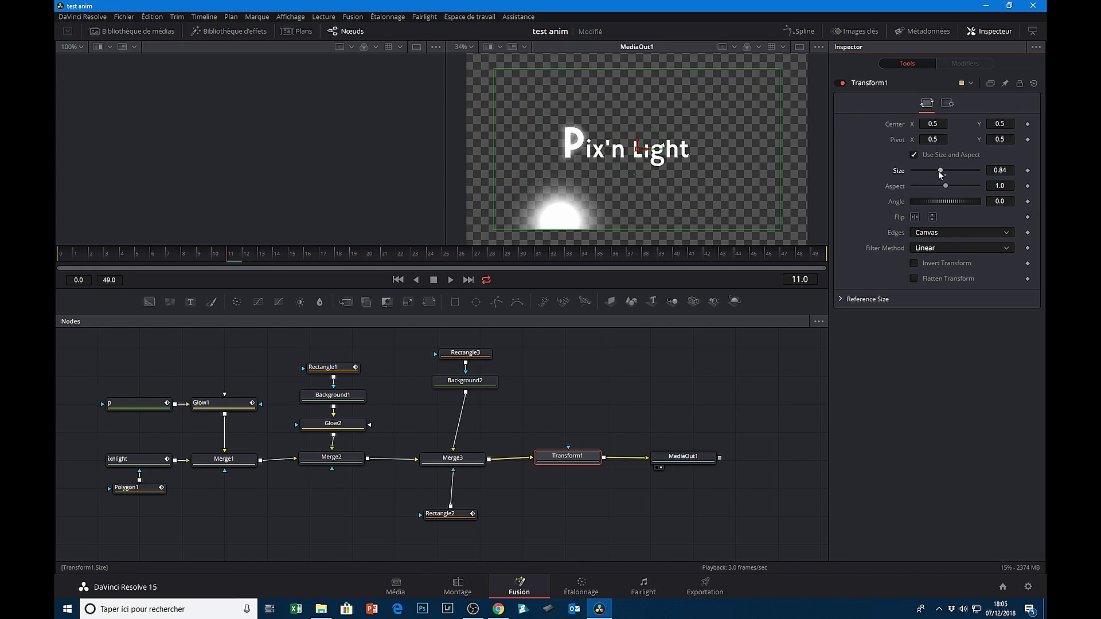
drag(638, 146, 642, 132)
key(ctrl+z)
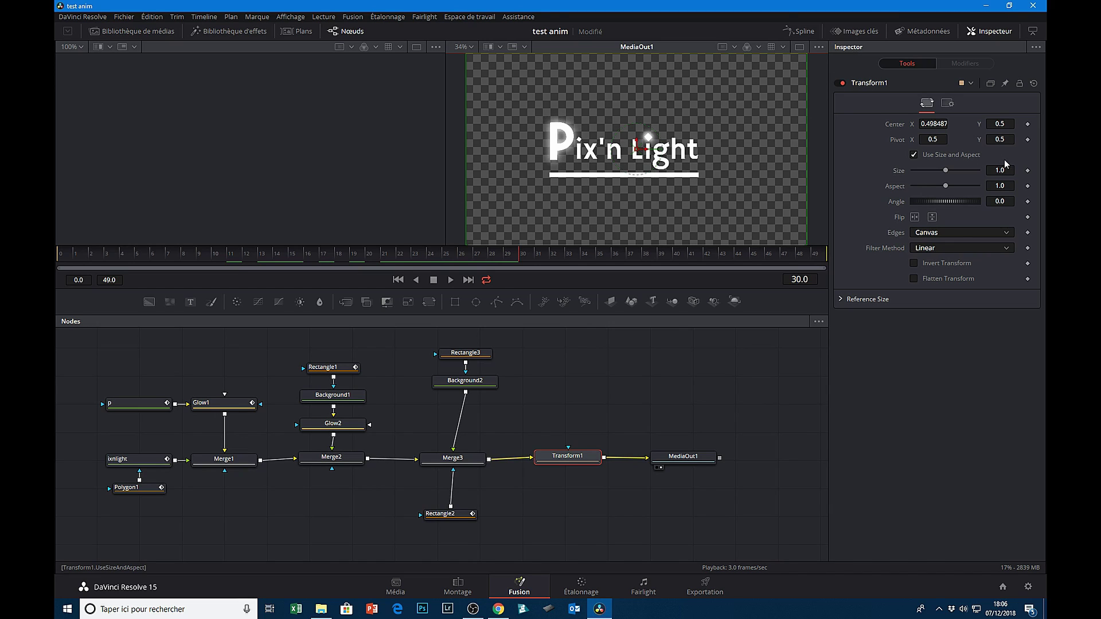
- Animate Transform1 from size 1.0 at frame 30 to size 5.0 off-frame at frame 40, then return to Edit
click(1027, 170)
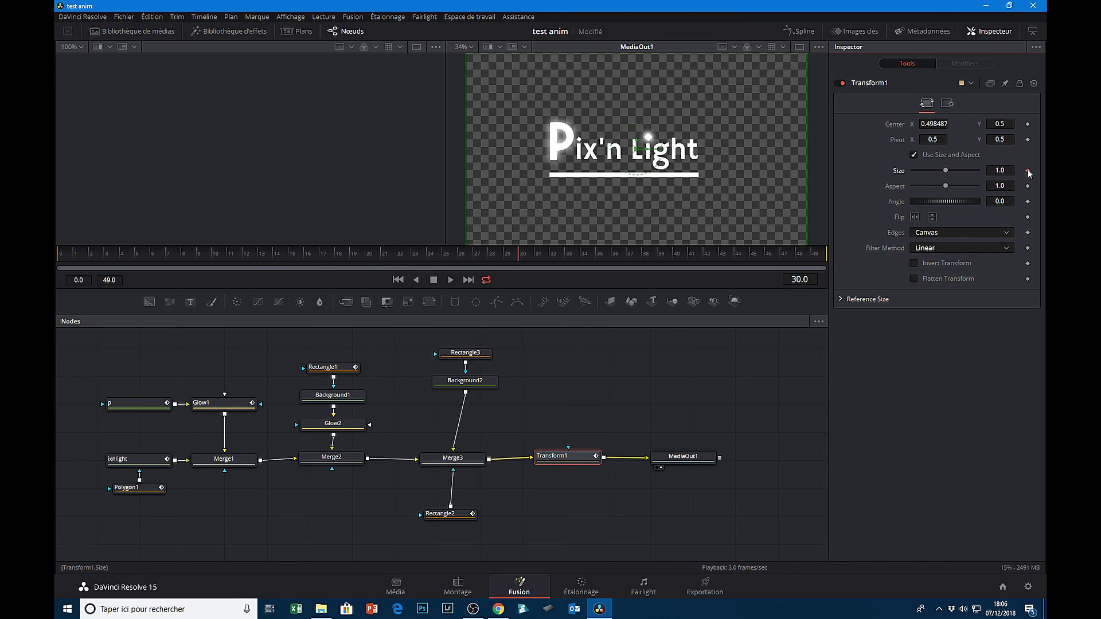
click(1027, 124)
text(40)
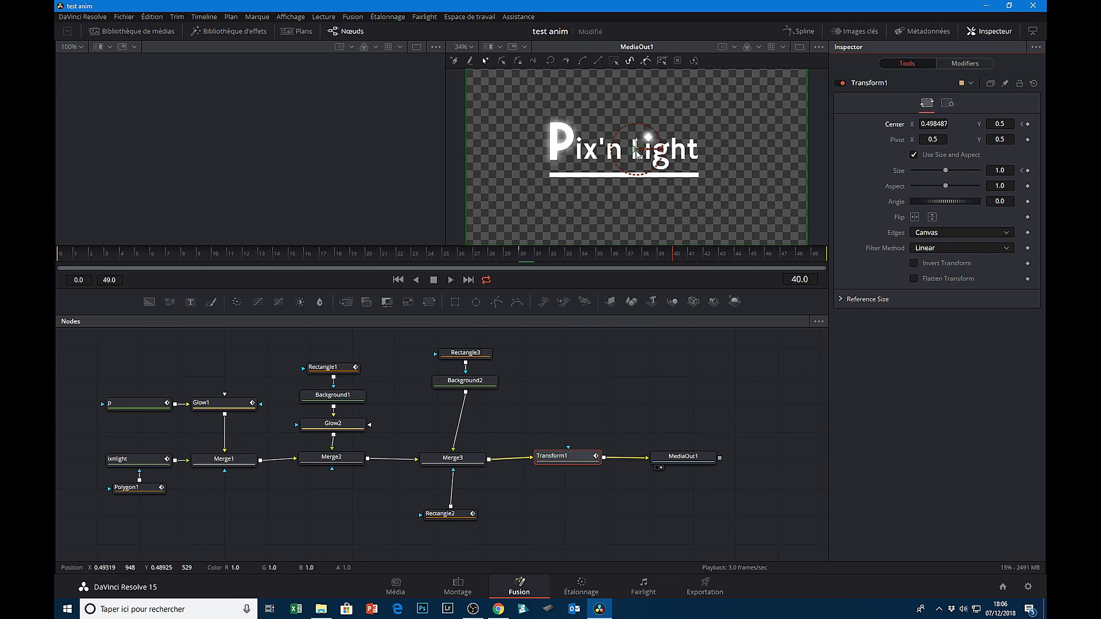
drag(638, 154, 690, 181)
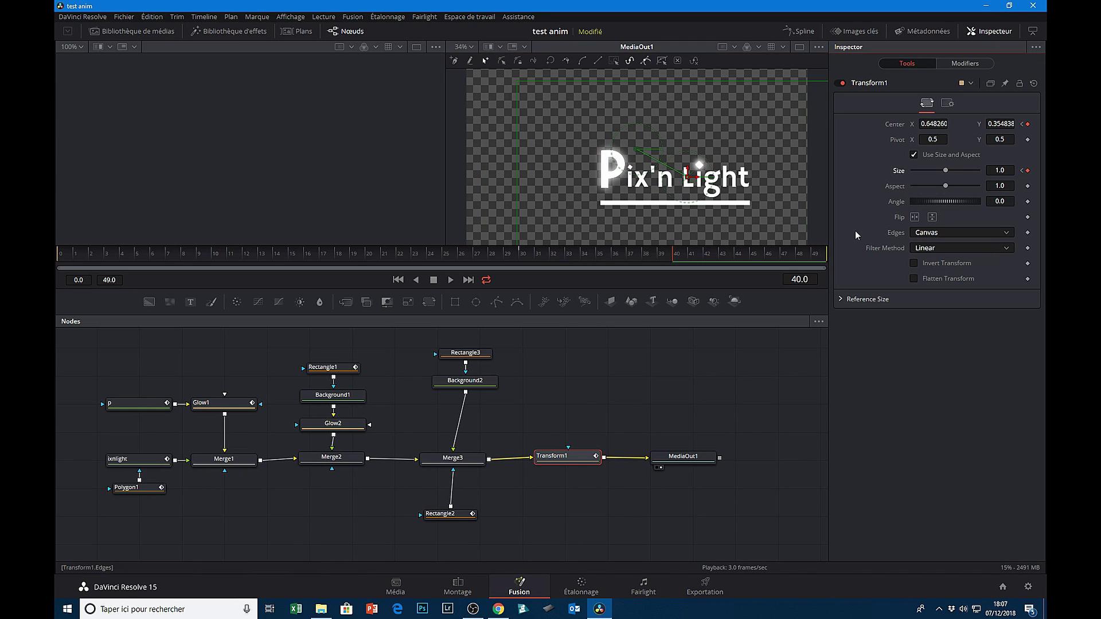
drag(946, 171, 978, 170)
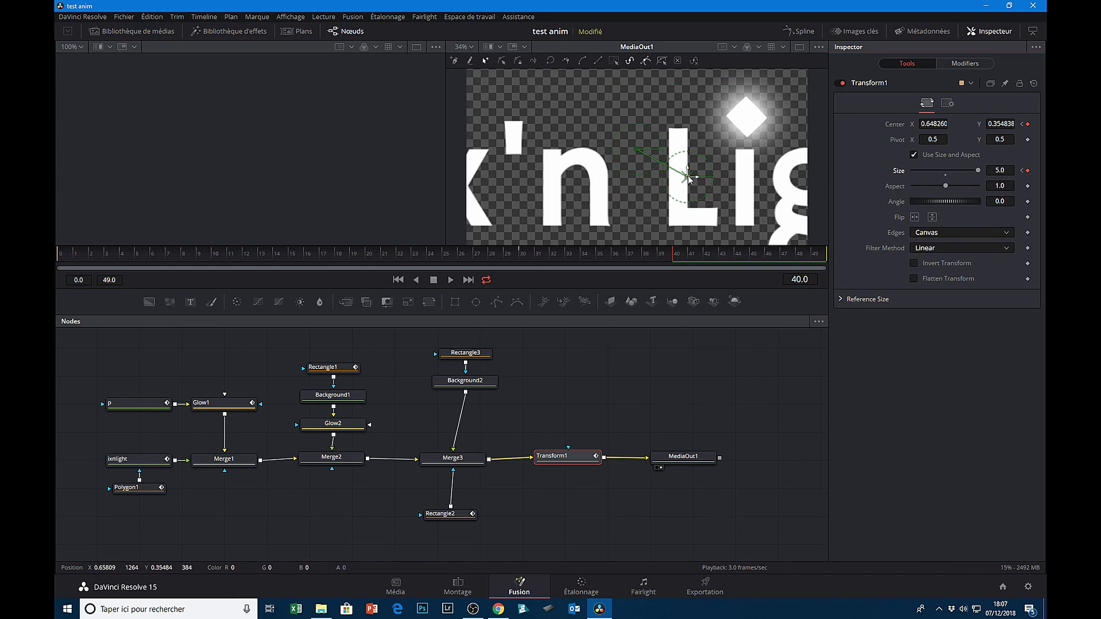
drag(688, 176, 627, 82)
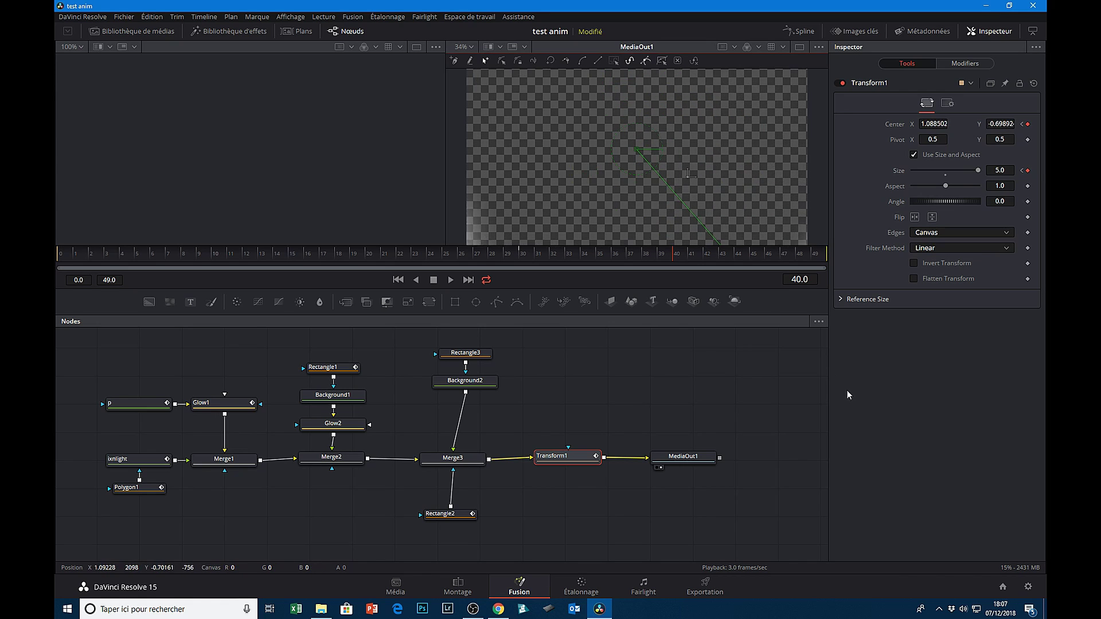
key(shift+3)
drag(297, 374, 271, 376)
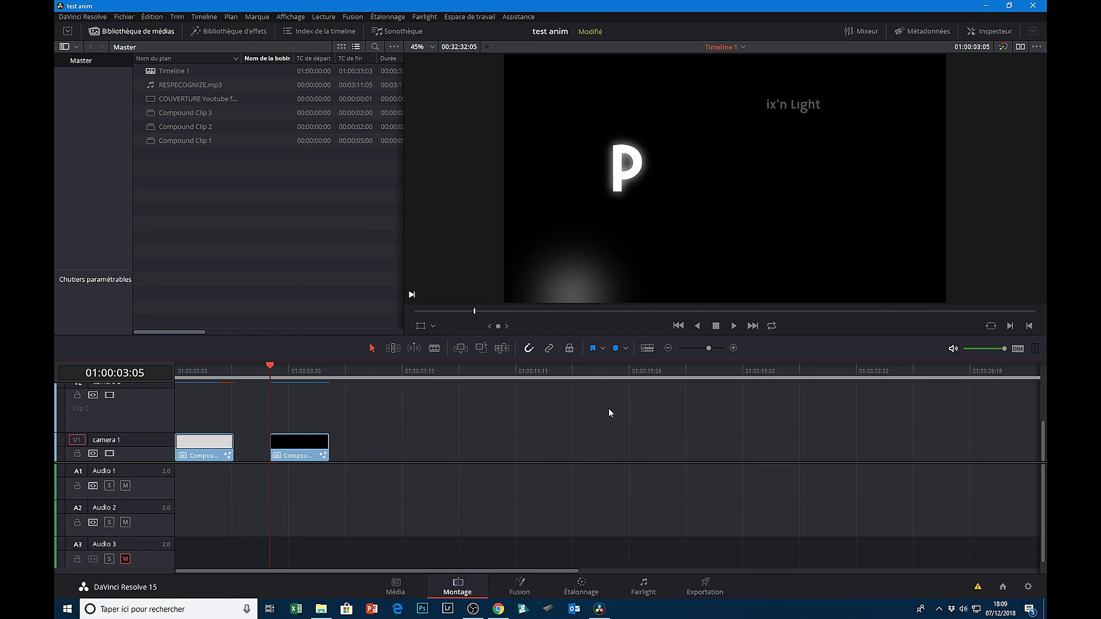
- Play the 'Pix'n Light' title animation in the full-screen Cinema Viewer, then exit back to Fusion
key(p)
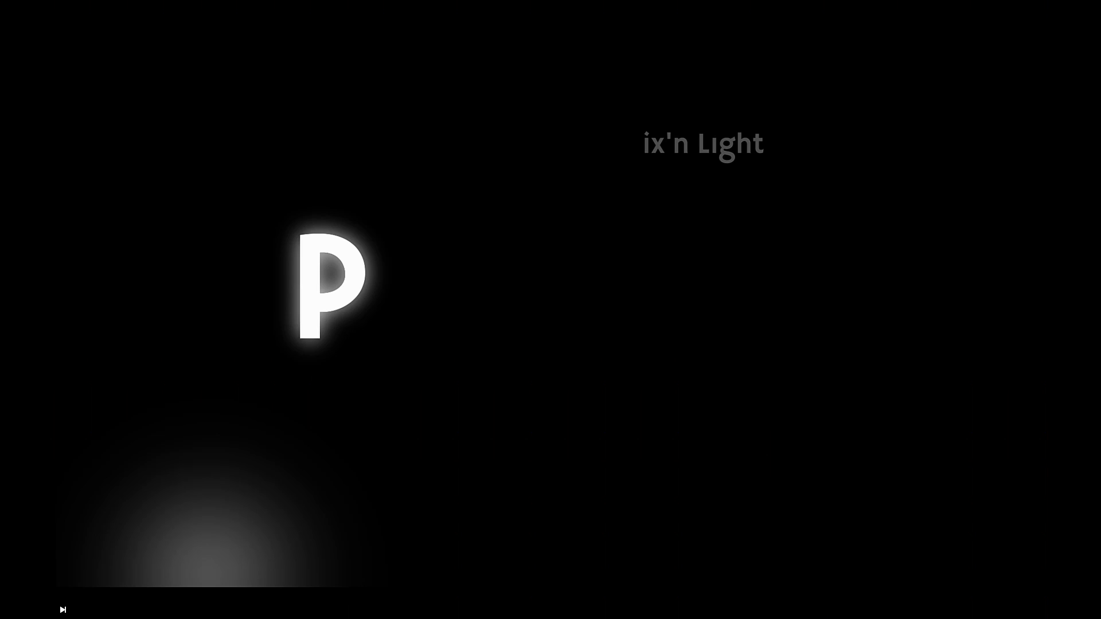
mouse_move(618, 490)
click(552, 572)
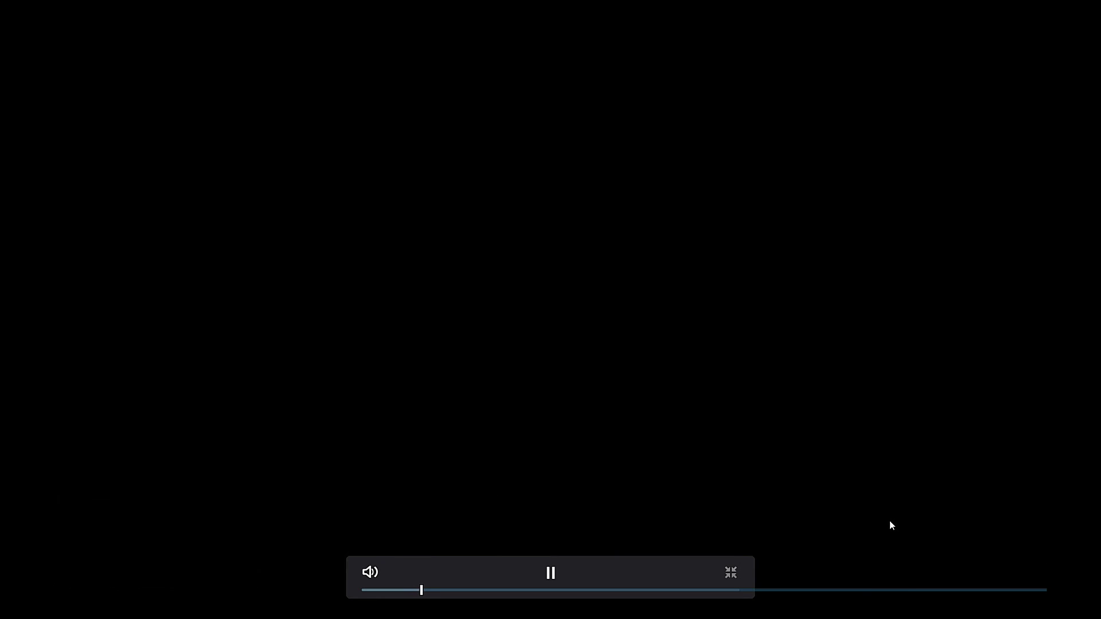
key(Escape)
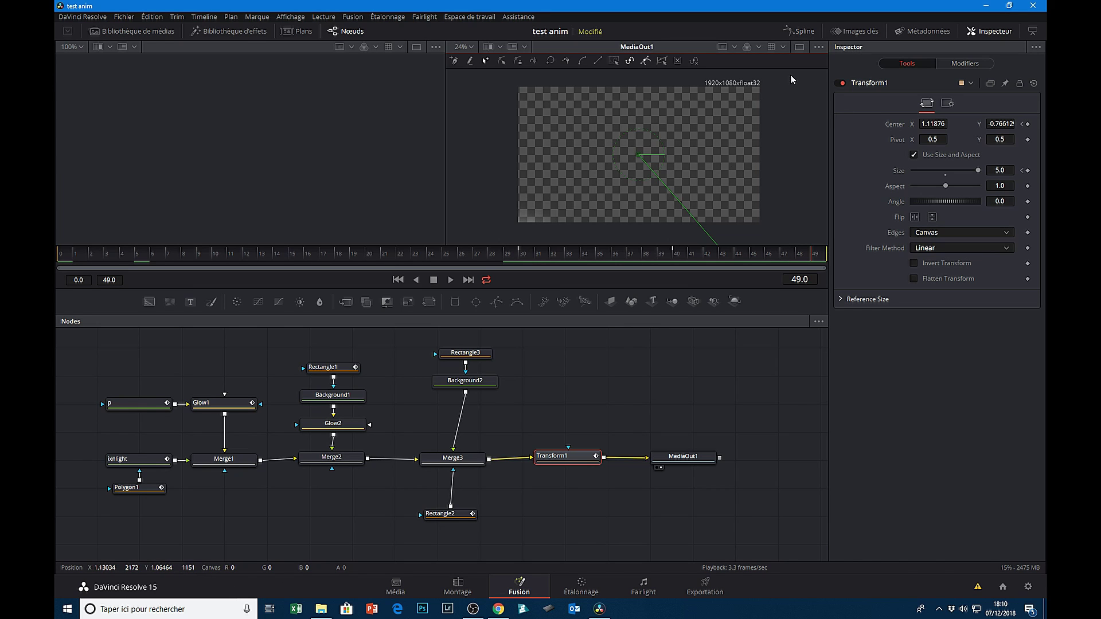
click(802, 32)
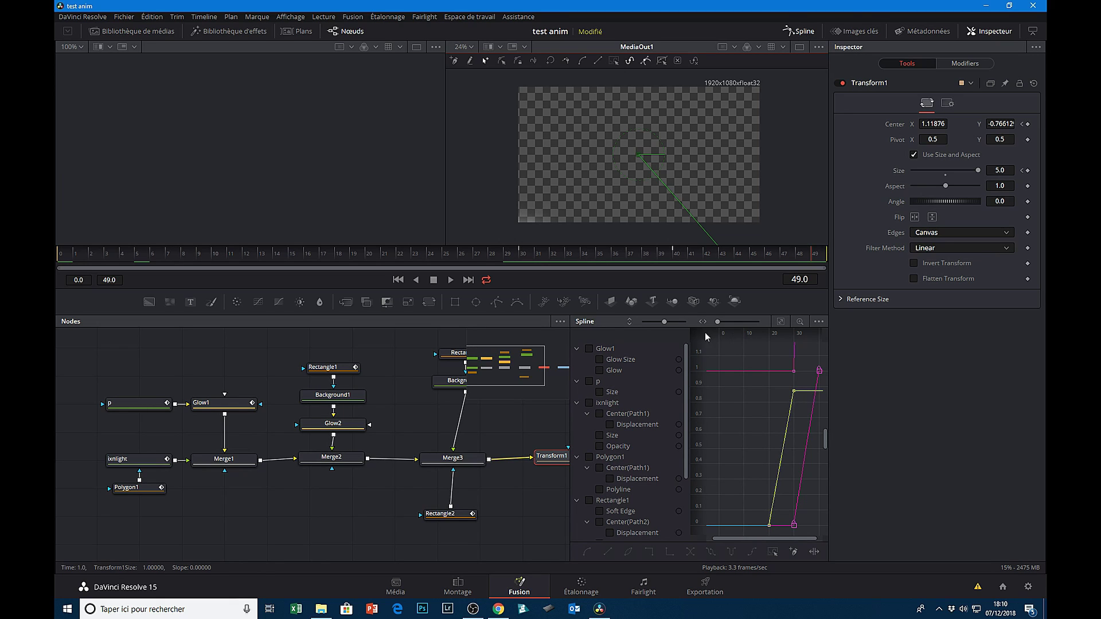
click(798, 32)
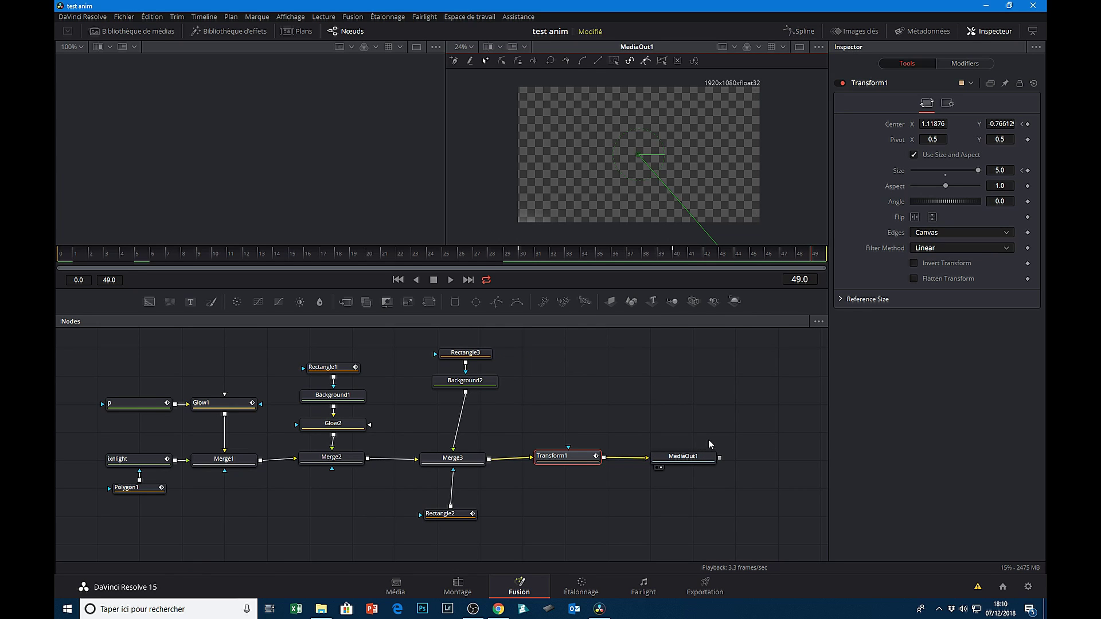